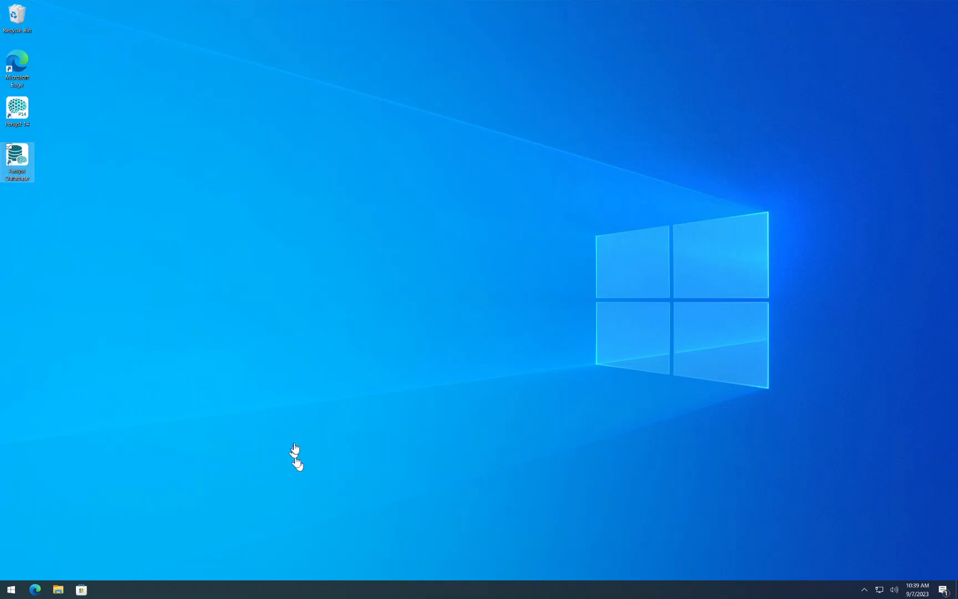
Step: Open Persyst Database and reveal the HFO2 record's file in File Explorer to check its location, closing both windows when done
double_click(10, 159)
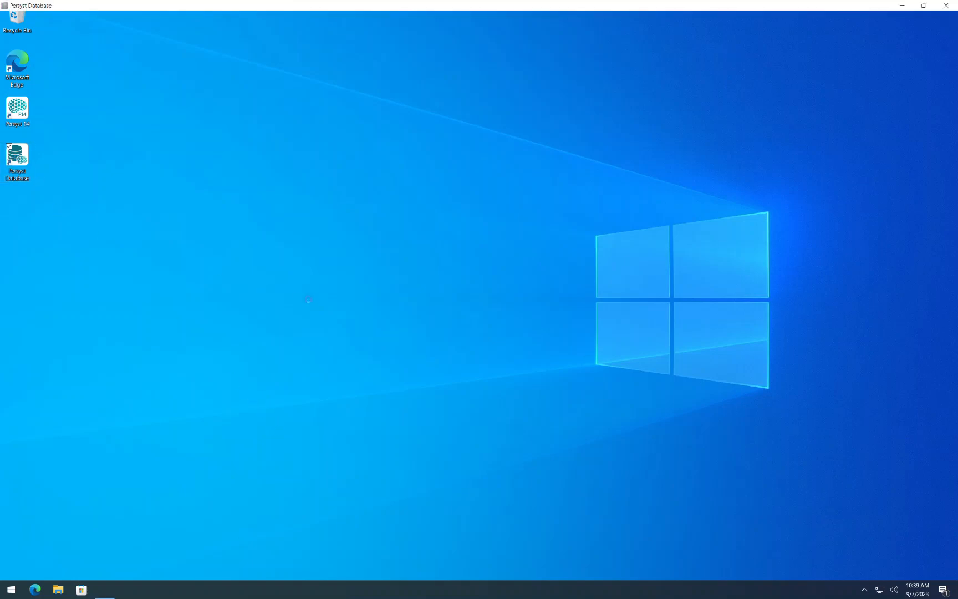
scroll(306, 315, "down", 1)
scroll(306, 314, "down", 15)
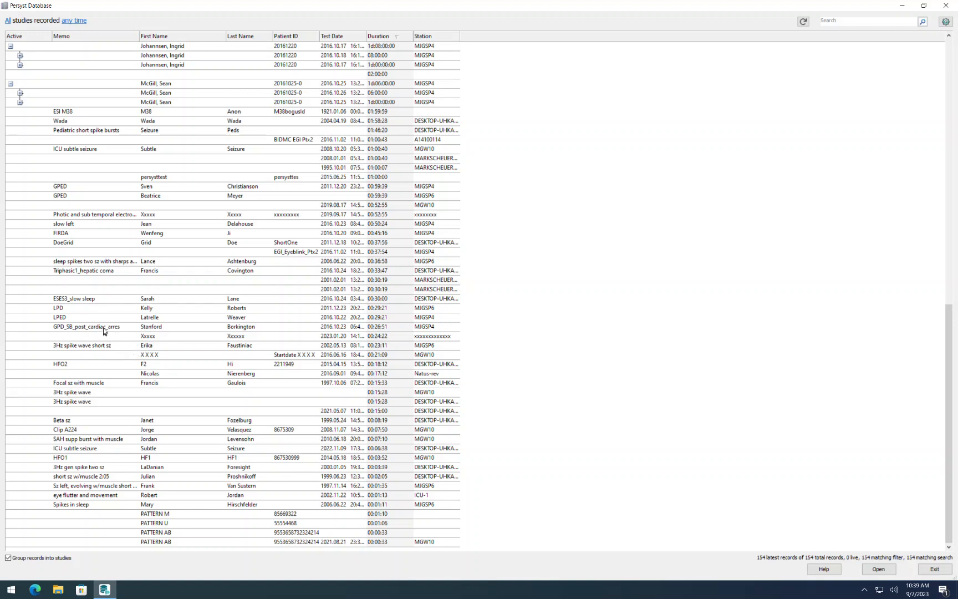
left_click(88, 368)
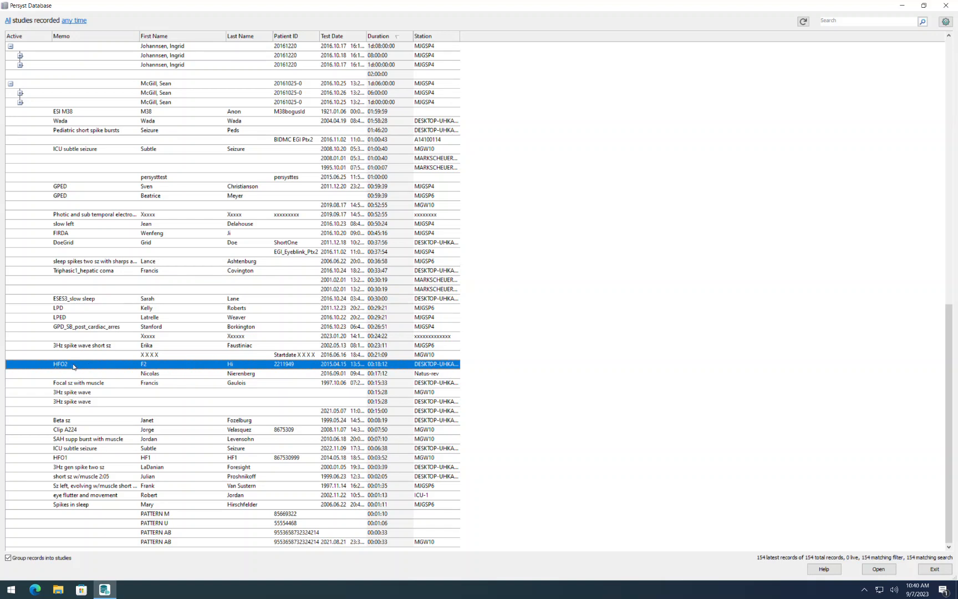
right_click(72, 367)
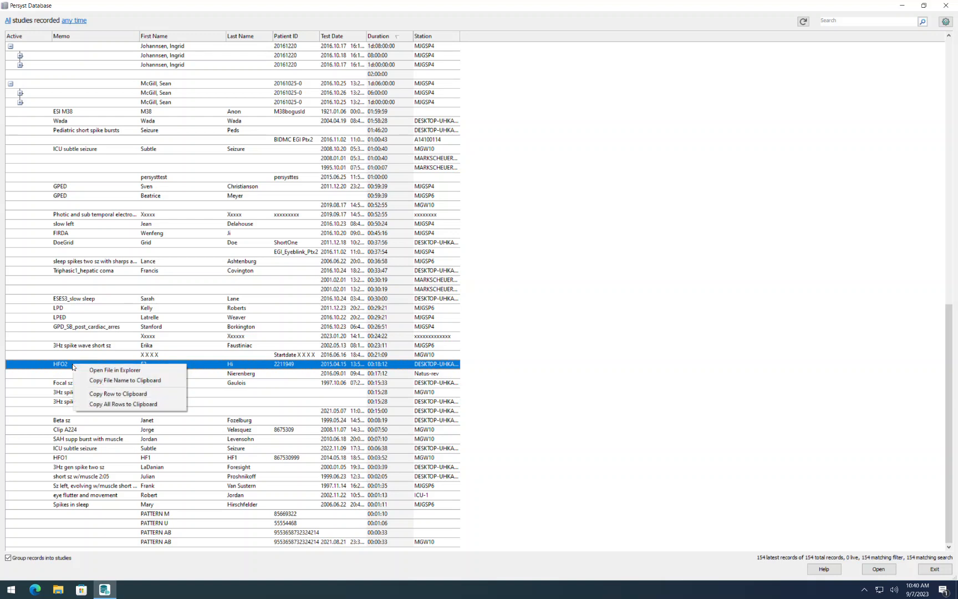
left_click(114, 370)
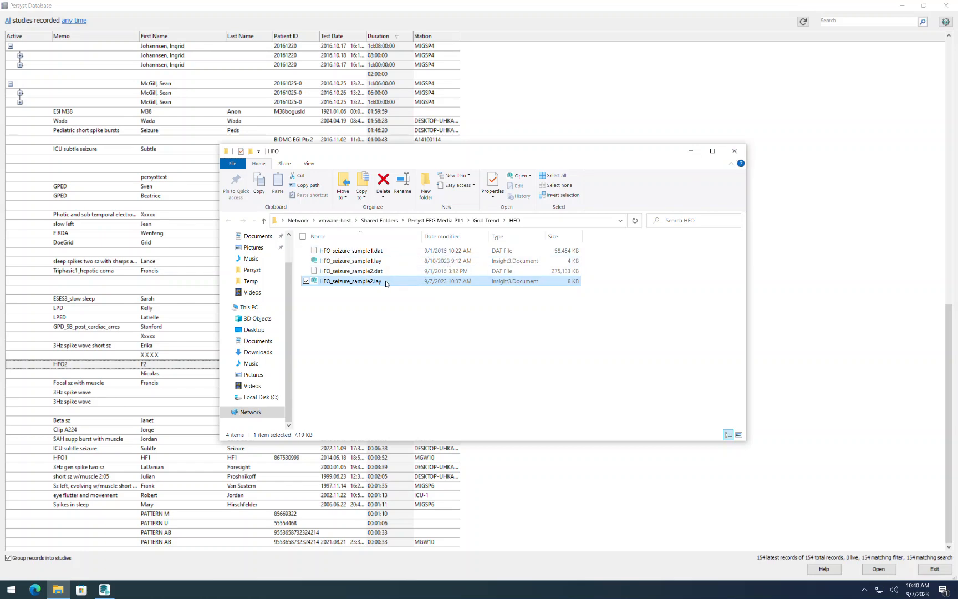
left_click(736, 154)
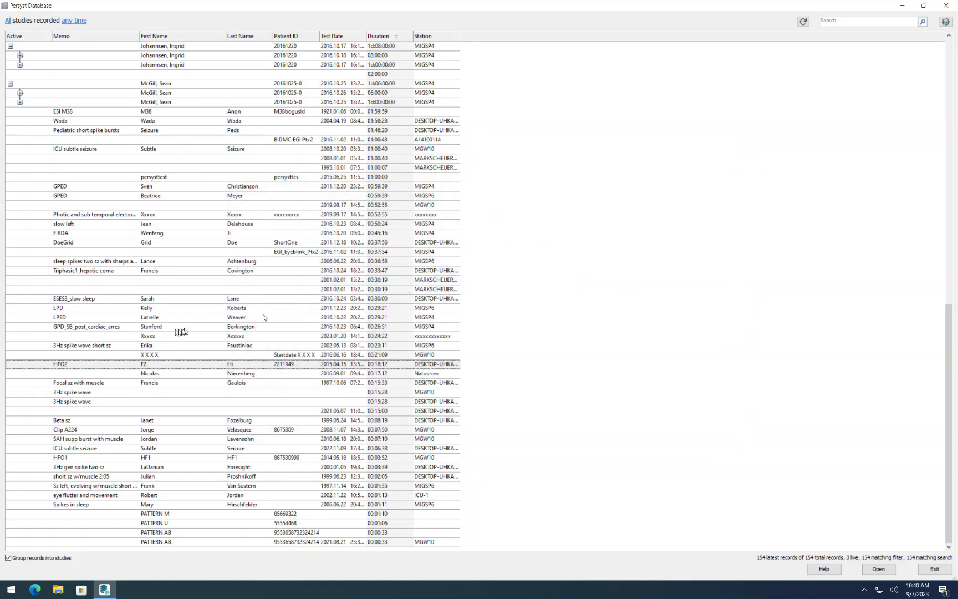
left_click(949, 6)
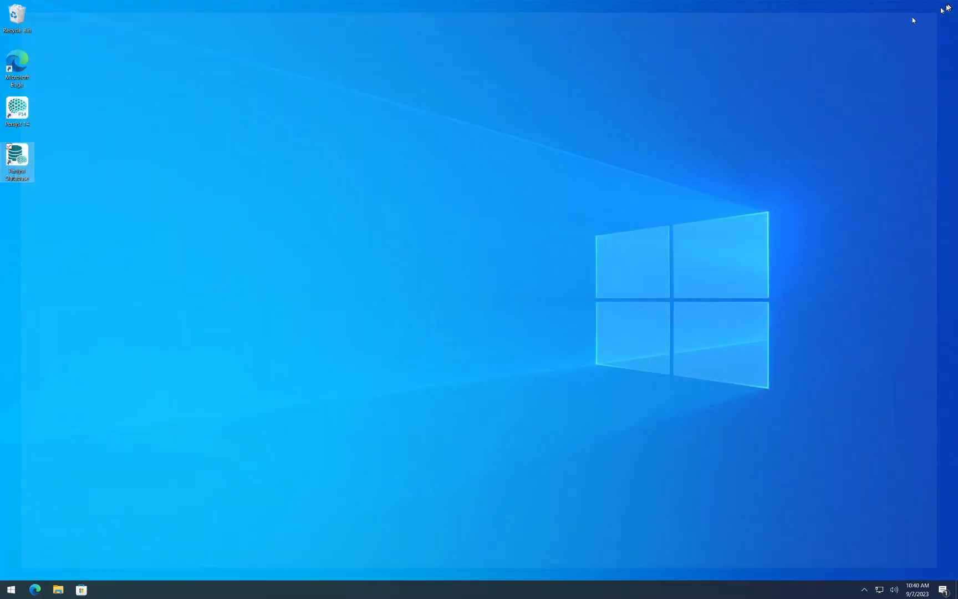
Step: Launch Persyst 14 and open the HFO2 study from the Persyst database
double_click(17, 161)
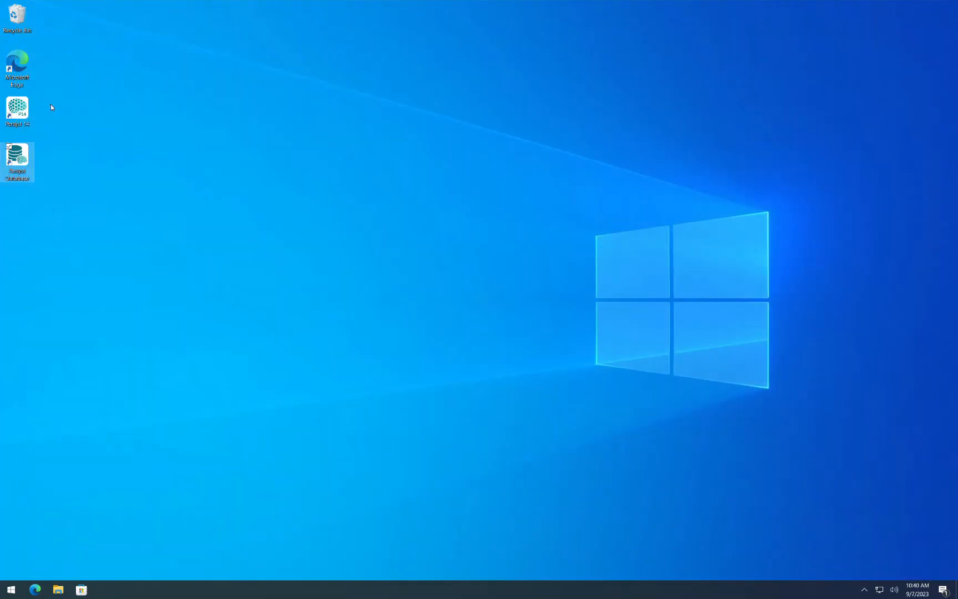
left_click(22, 113)
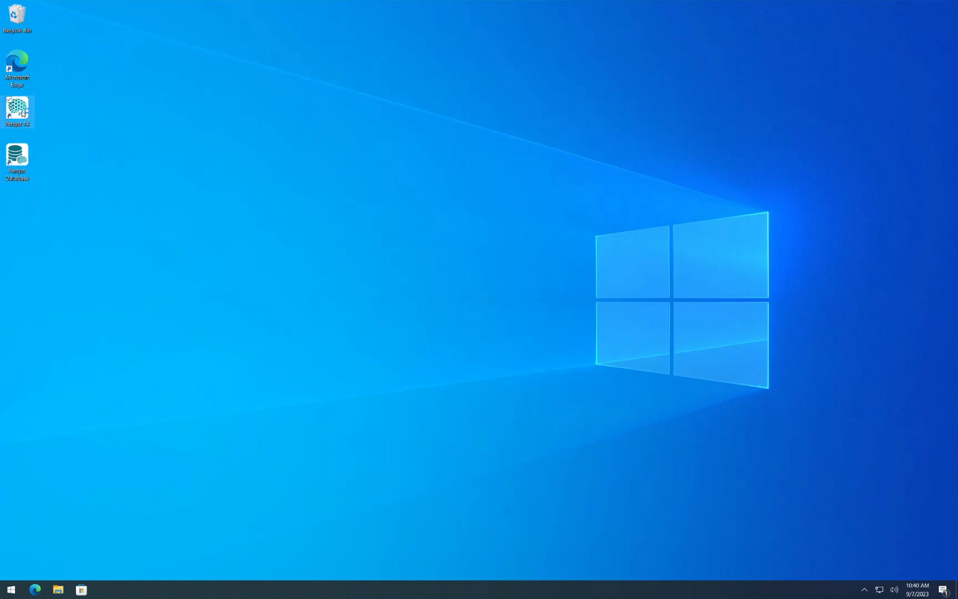
double_click(23, 113)
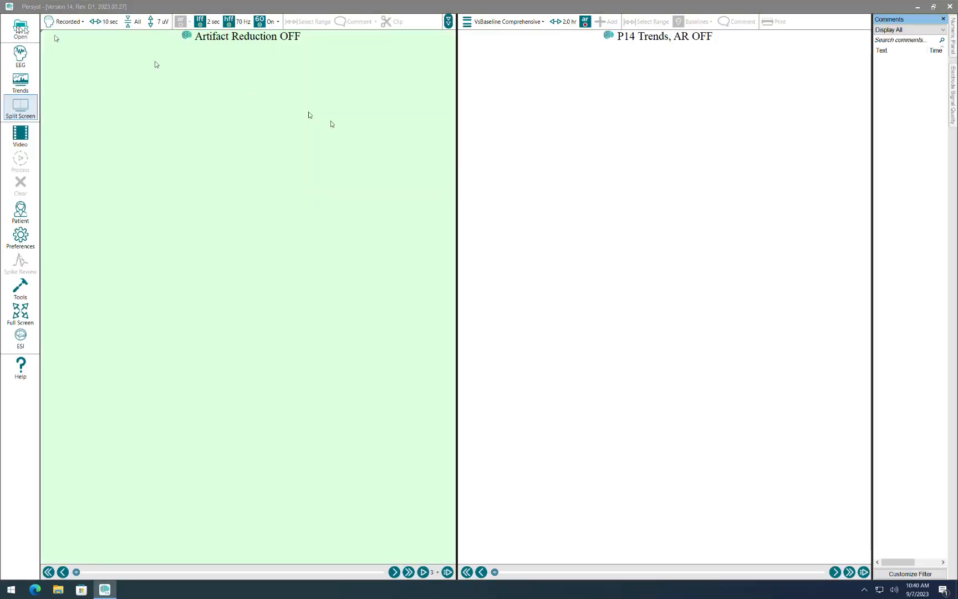
left_click(20, 28)
scroll(333, 225, "down", 20)
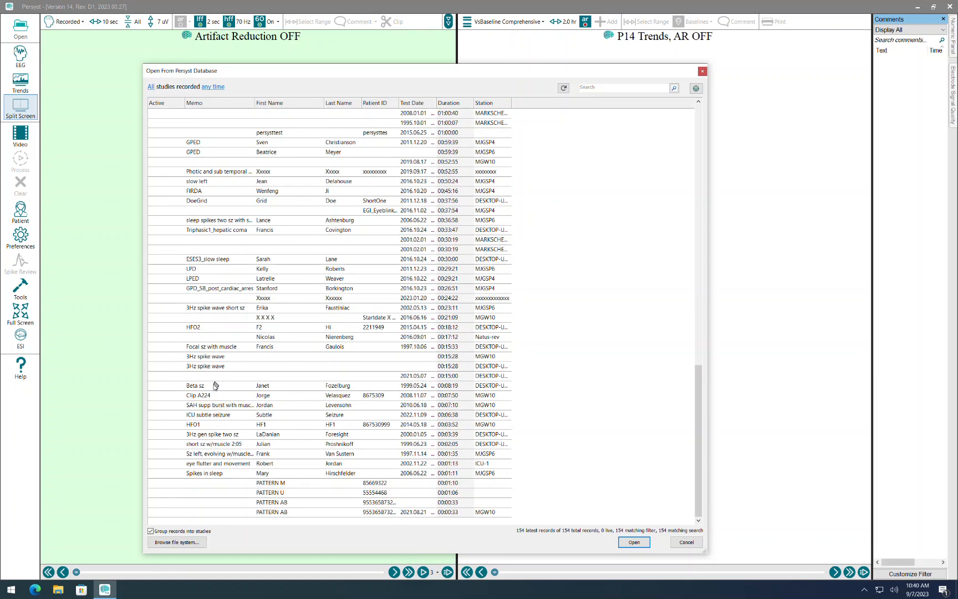
left_click(204, 328)
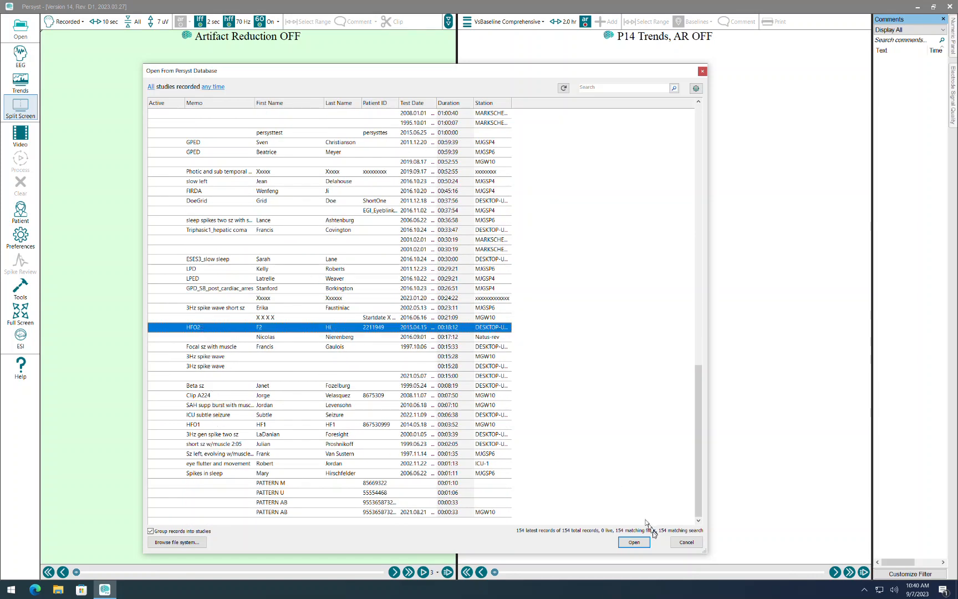
left_click(638, 543)
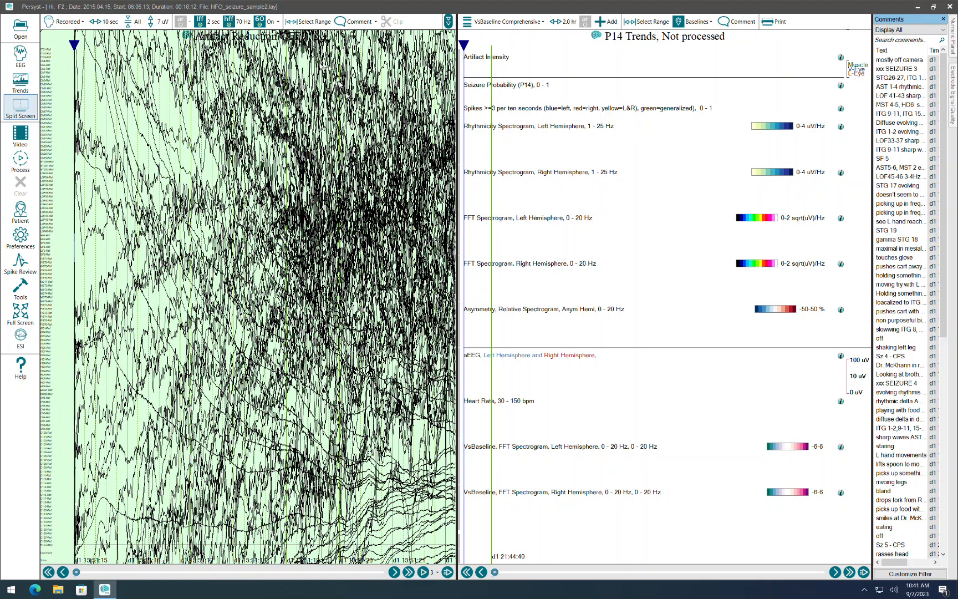
Step: Set the EEG low frequency filter to 1 sec and the sensitivity to 70 uV
left_click(203, 24)
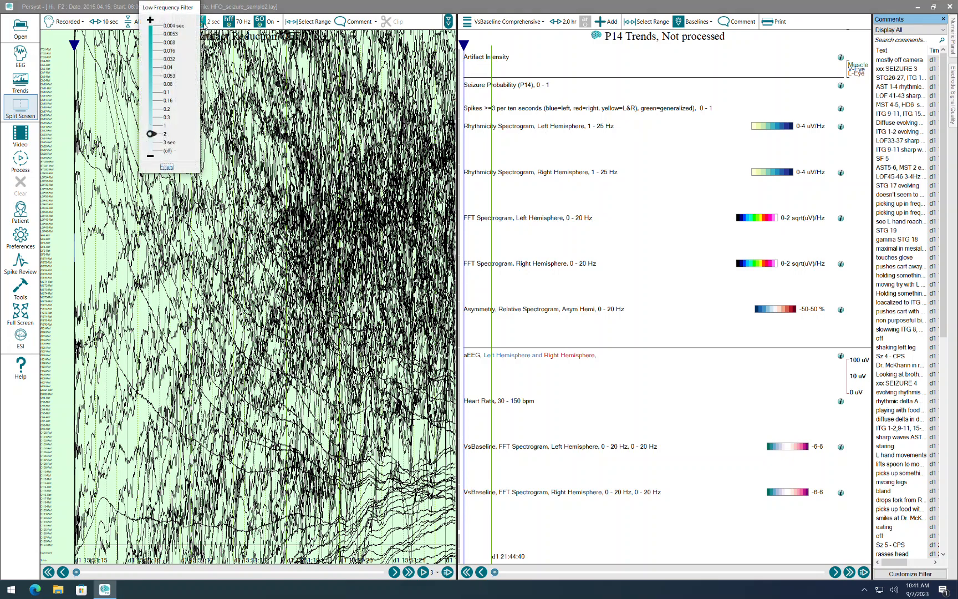
left_click(164, 127)
left_click(250, 126)
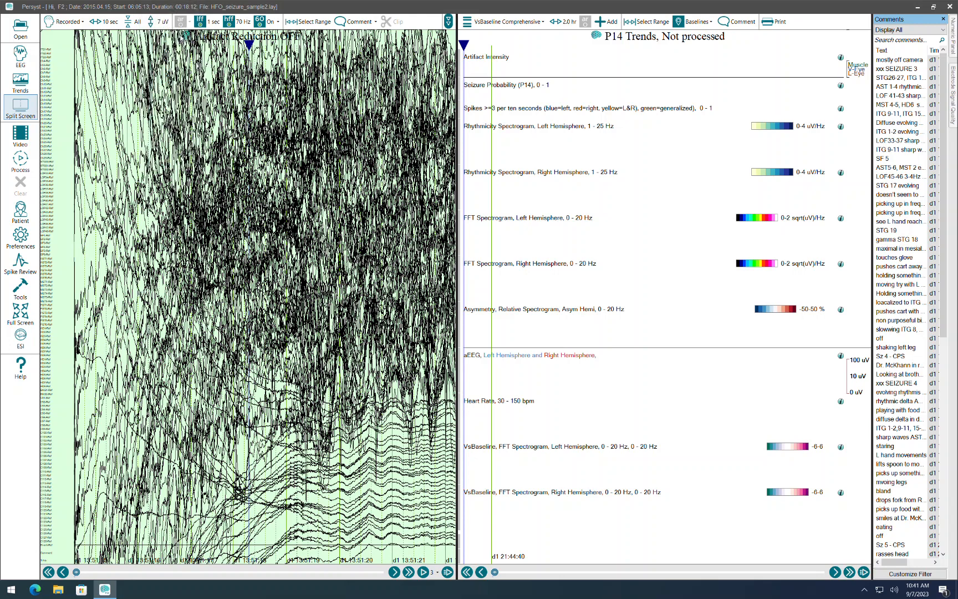
left_click(160, 22)
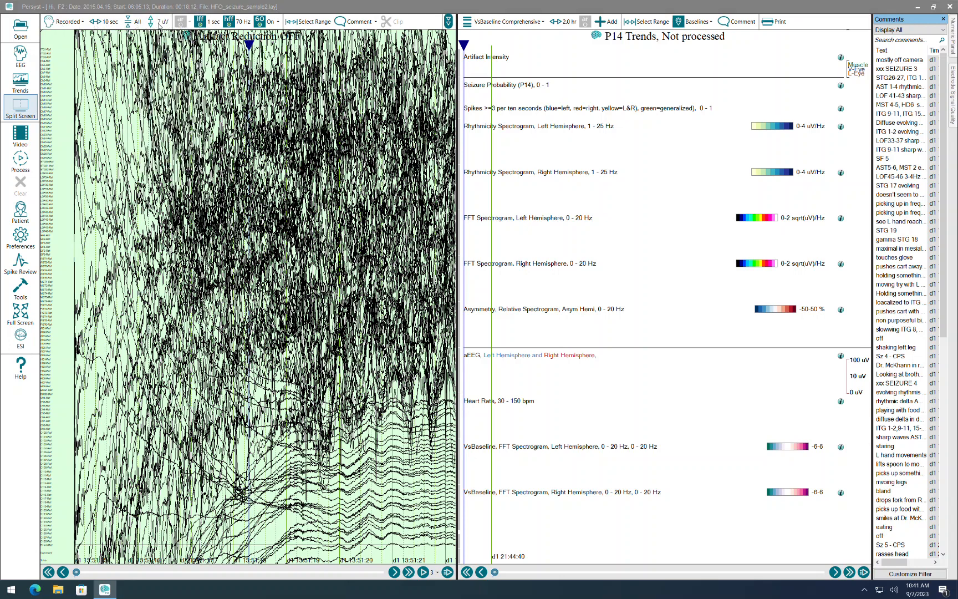
left_click(109, 86)
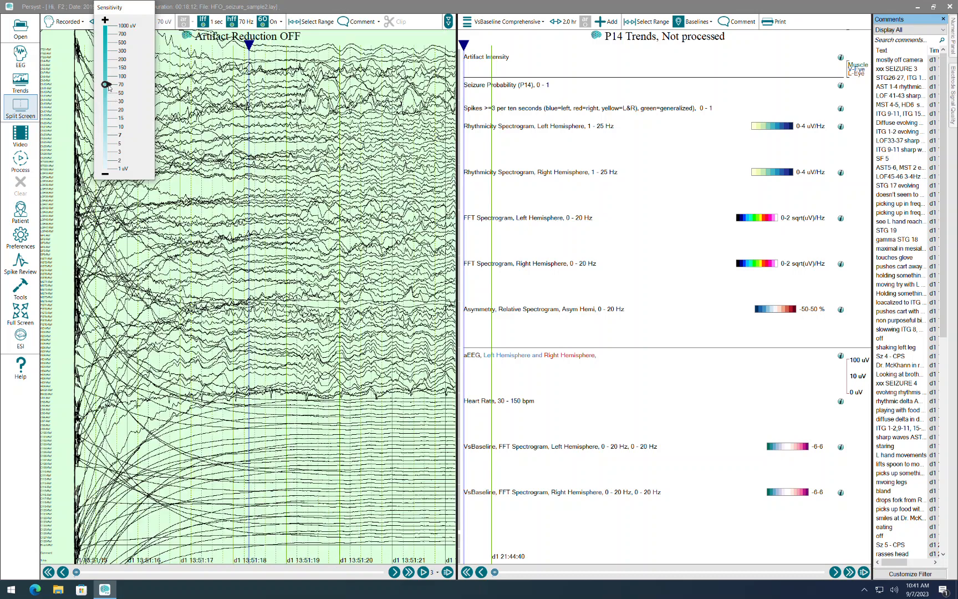
left_click(267, 170)
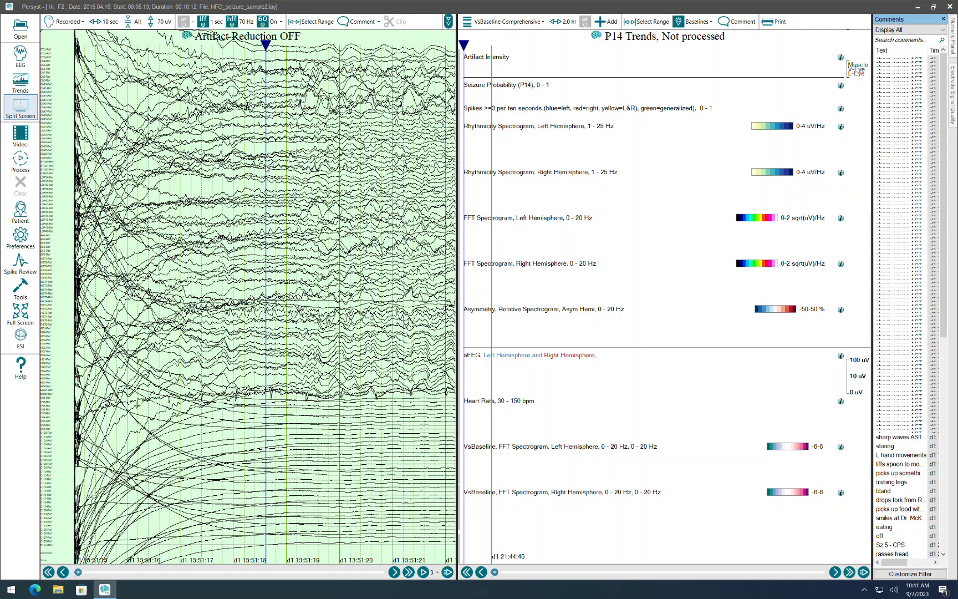
Step: Advance the EEG by one page and display 32 channels per page
key("Page_Down")
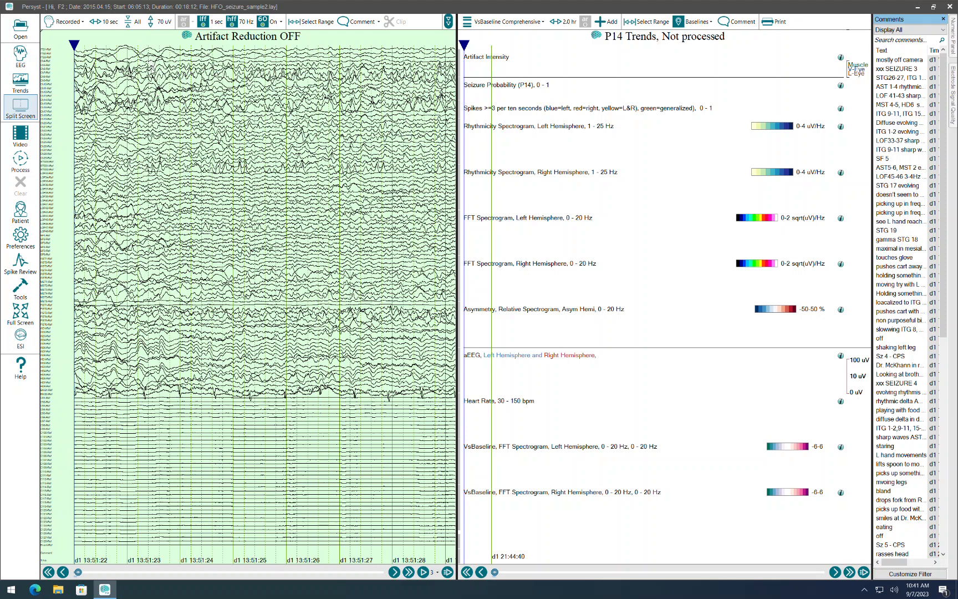
left_click(132, 25)
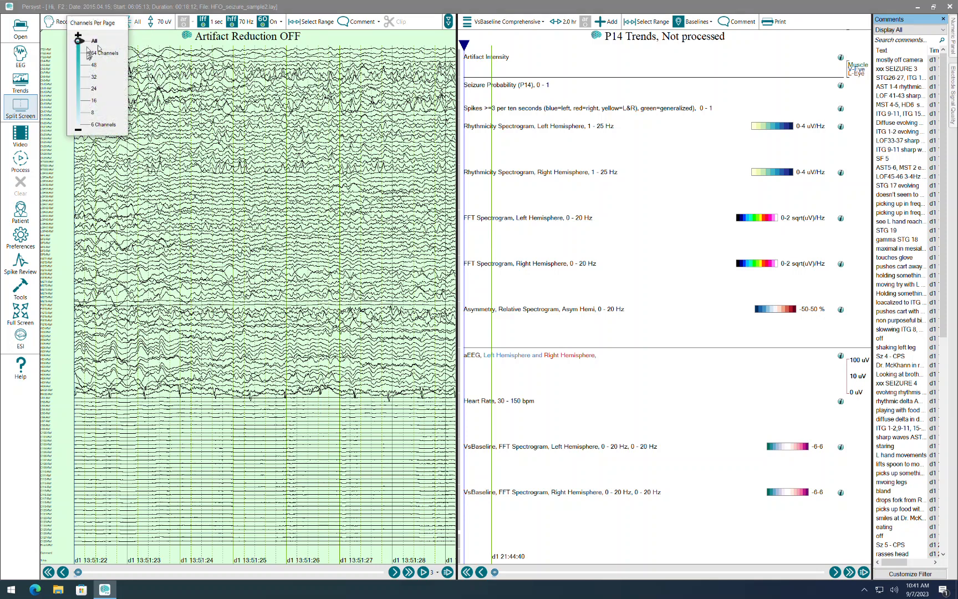
left_click_drag(80, 43, 83, 79)
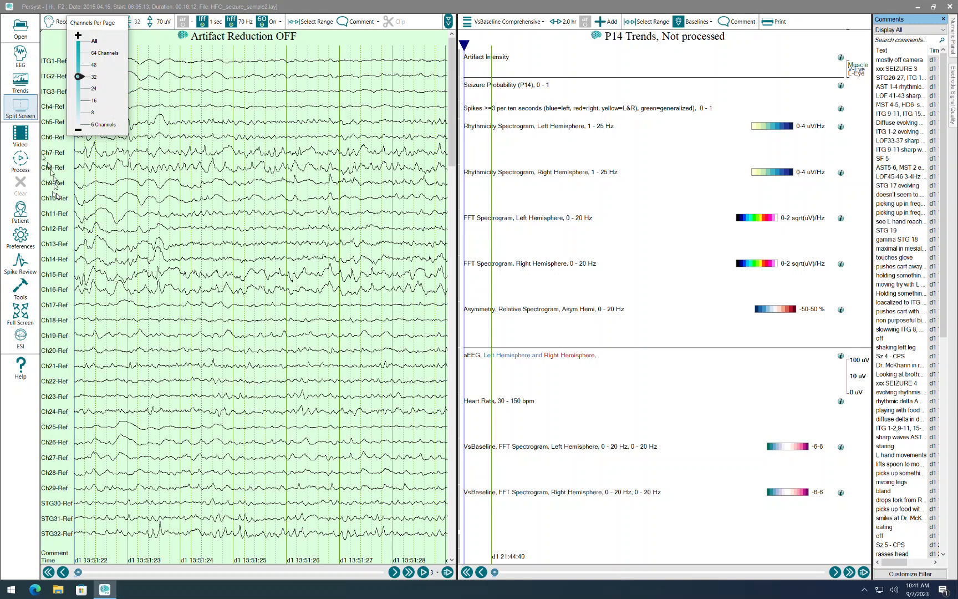
left_click(316, 190)
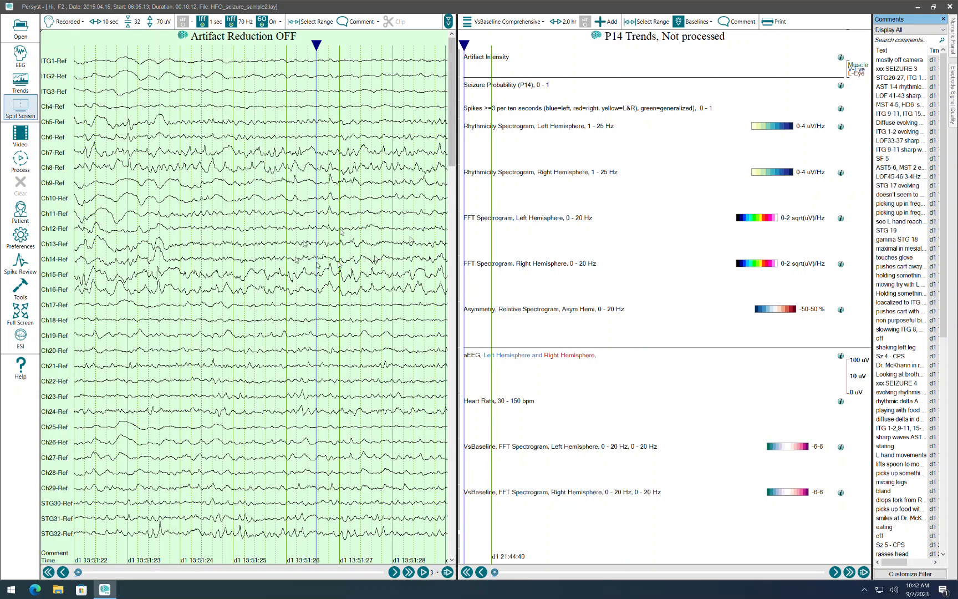
Step: Examine the recorded EEG channels group by group, from the ITG electrodes through the EKG and C channels
left_click(452, 278)
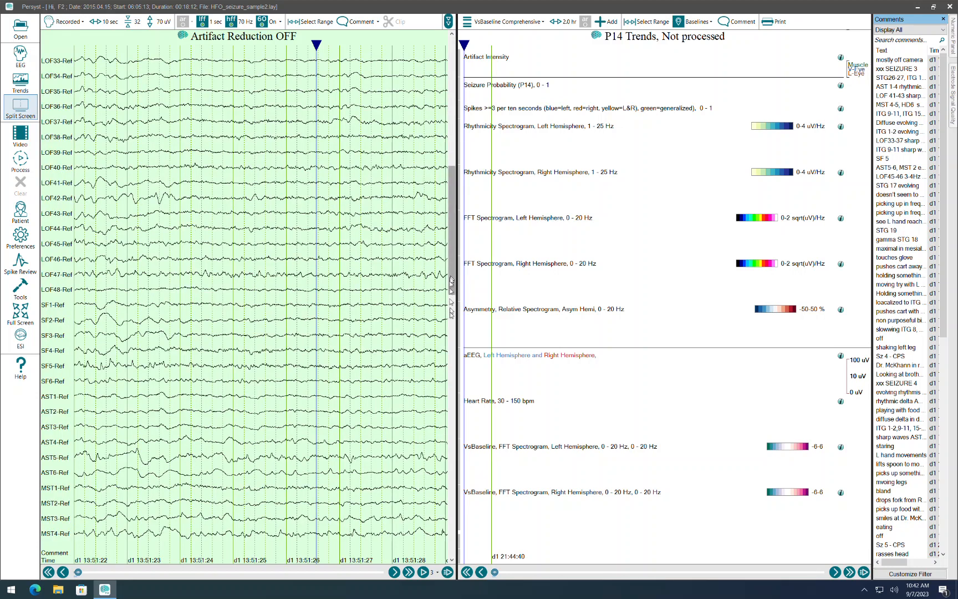
left_click(452, 327)
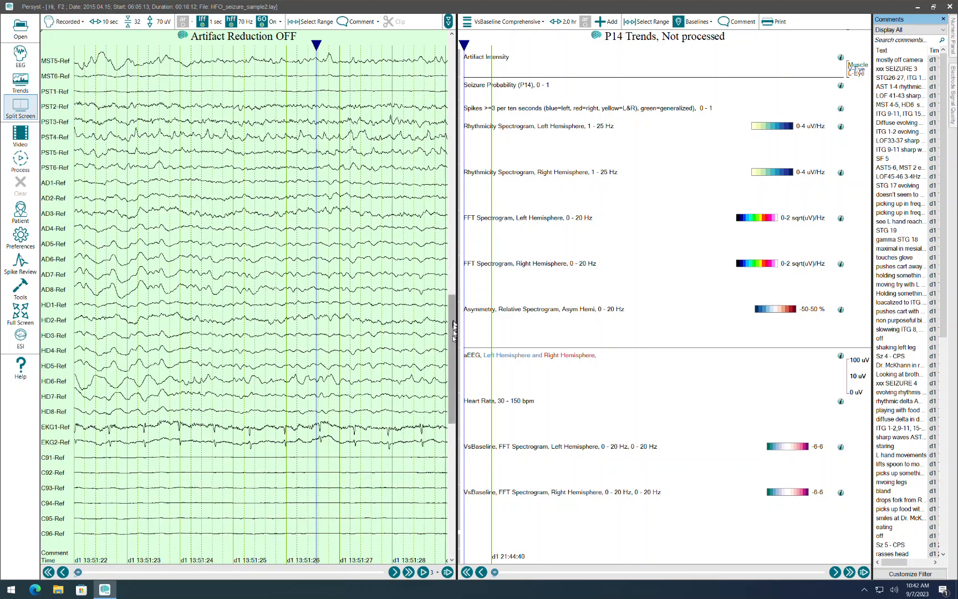
left_click(454, 468)
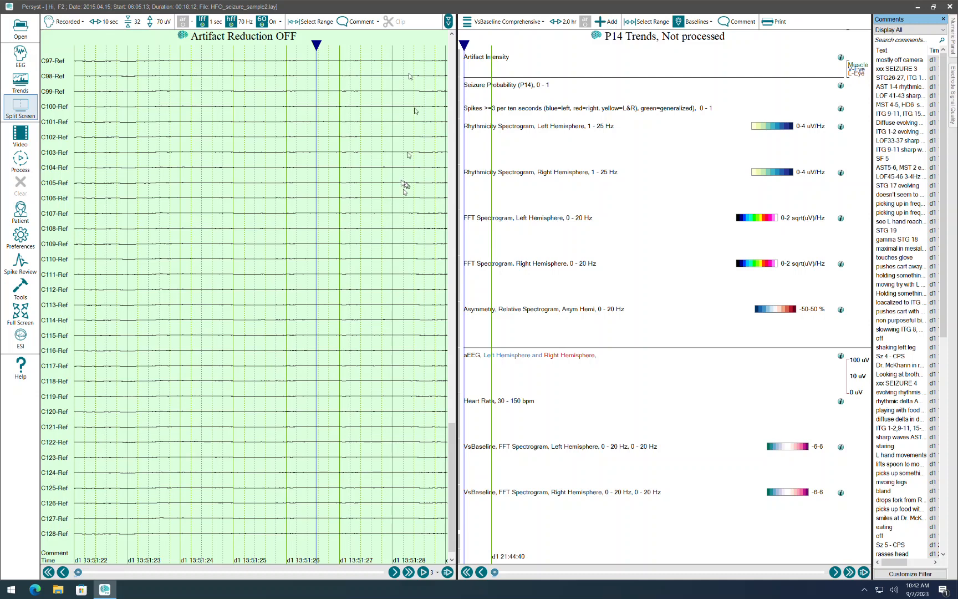
left_click(453, 56)
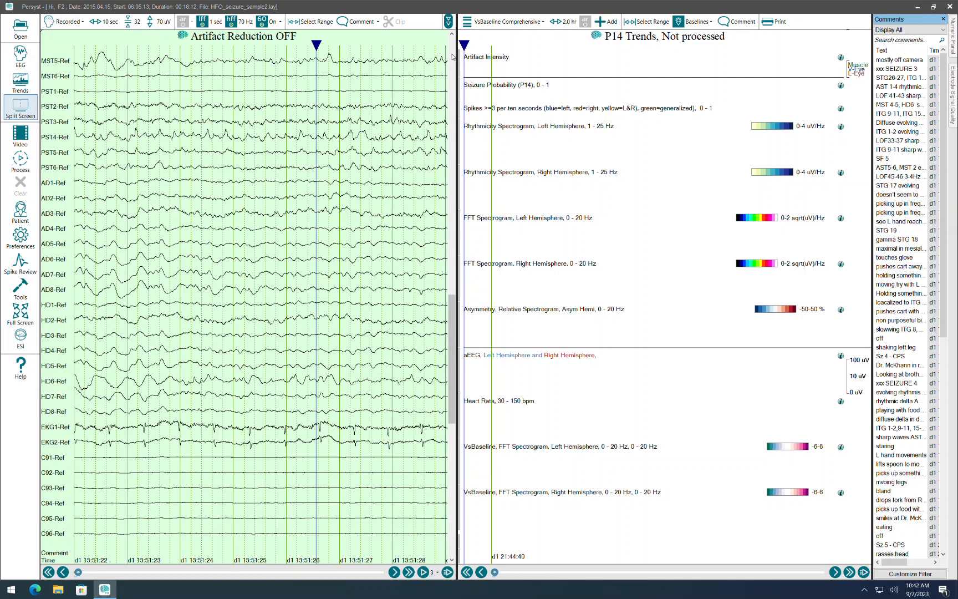
left_click(452, 56)
left_click(453, 56)
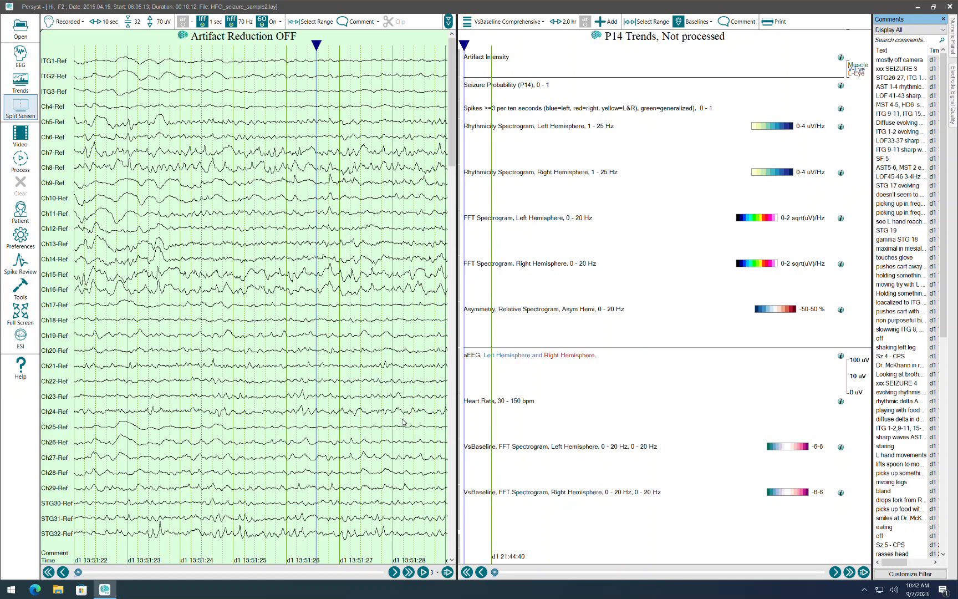
left_click(451, 432)
left_click(452, 431)
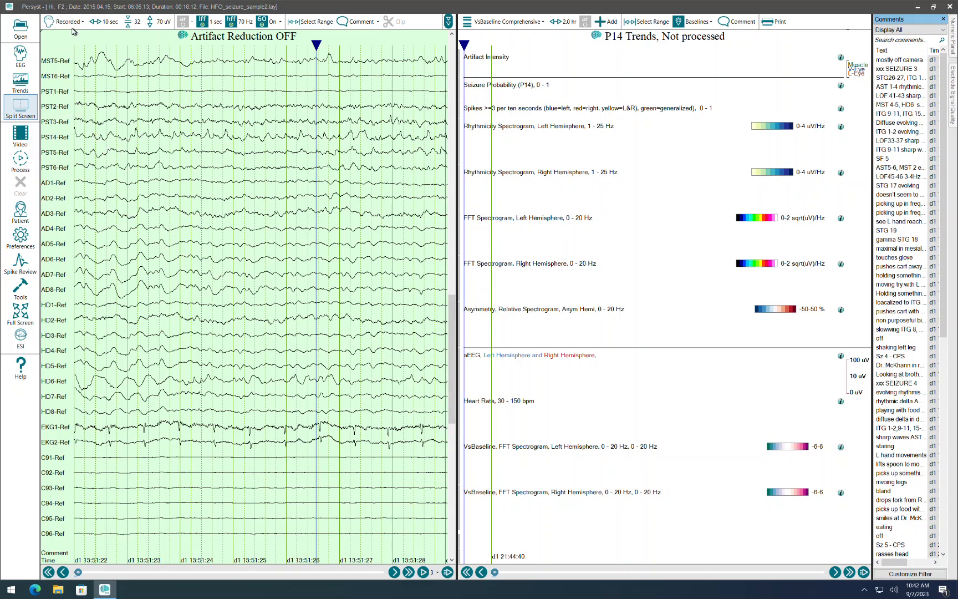
Step: Show the EEG alone across the whole window with all channels on one page
left_click(21, 56)
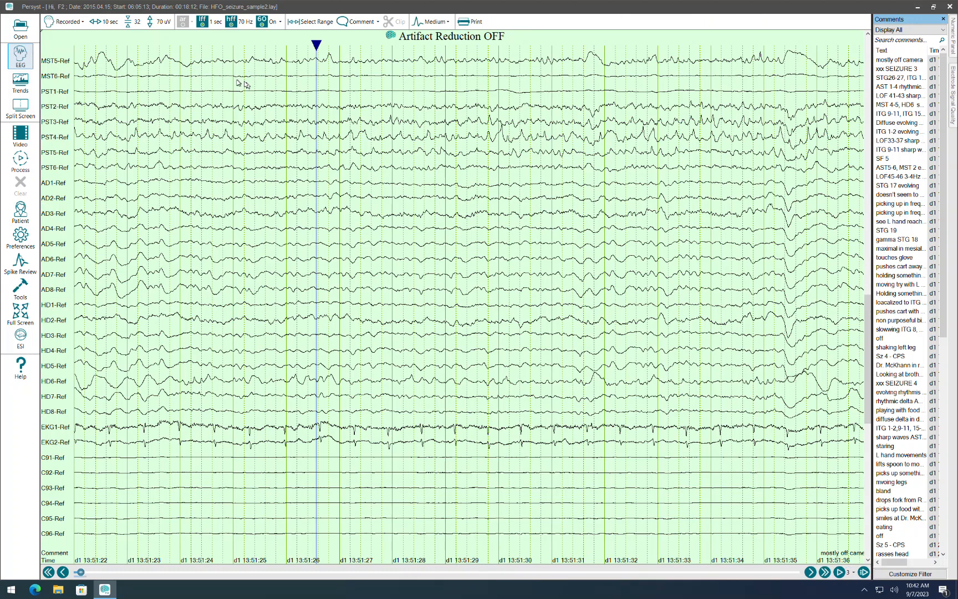
left_click(137, 23)
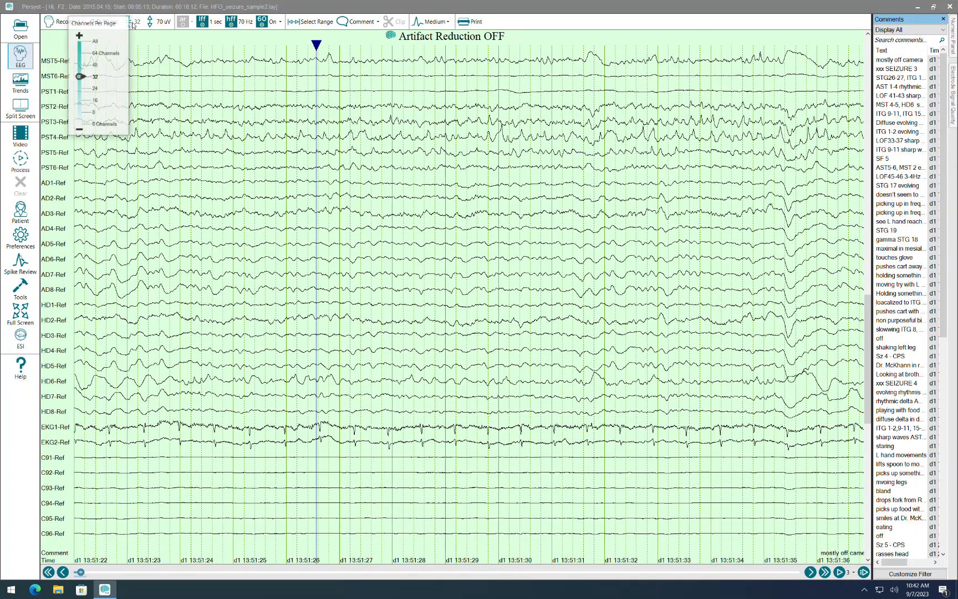
left_click(80, 40)
left_click(213, 103)
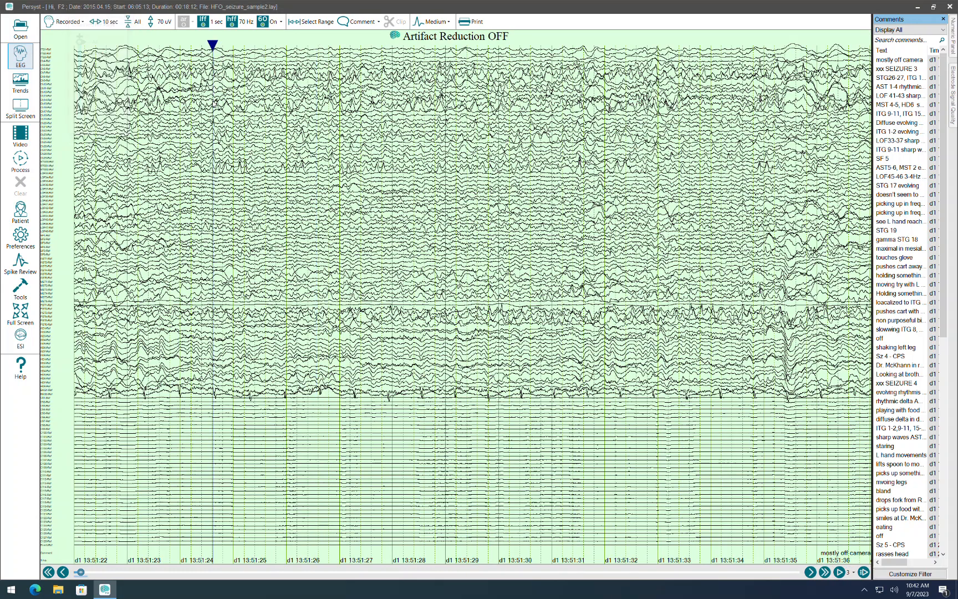
Step: Start creating an intracranial montage and remove the underscore and date suffix from the implant name
left_click(70, 23)
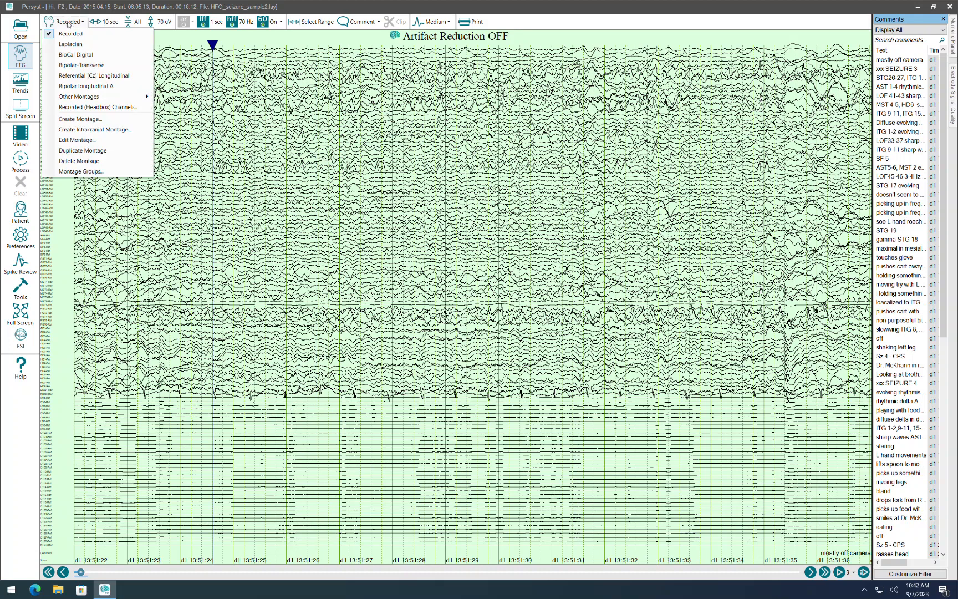
left_click(95, 129)
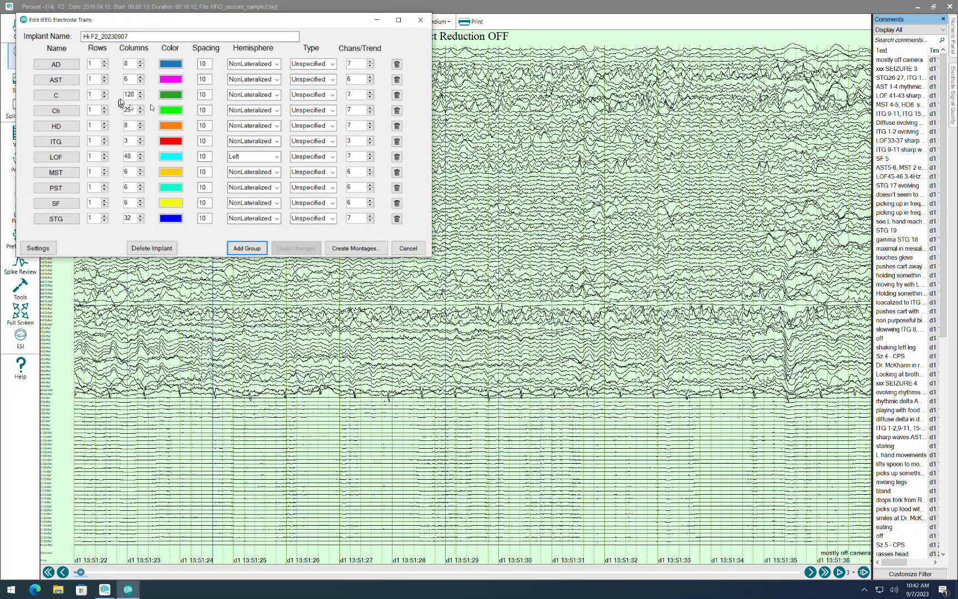
left_click(104, 37)
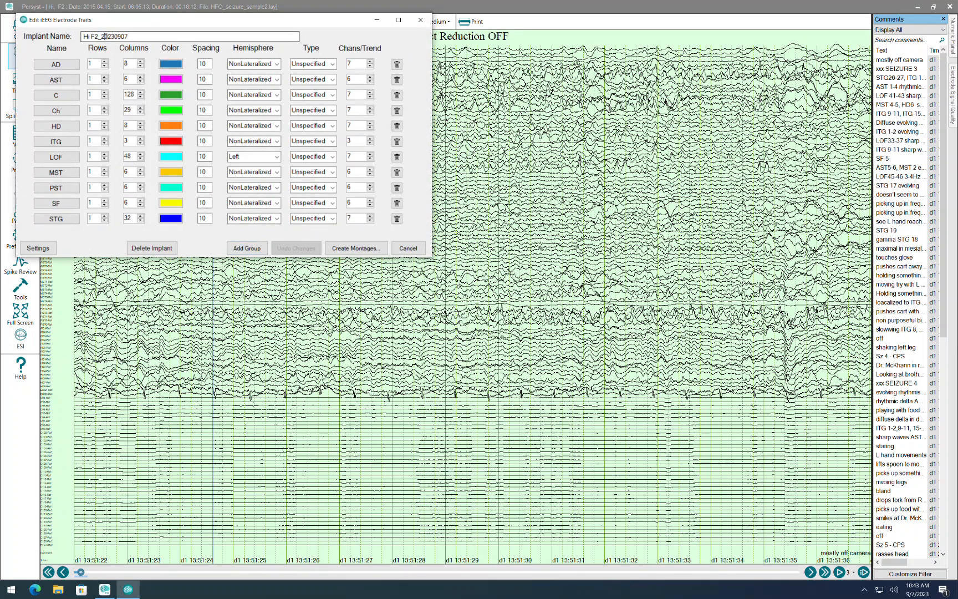
left_click_drag(83, 36, 99, 36)
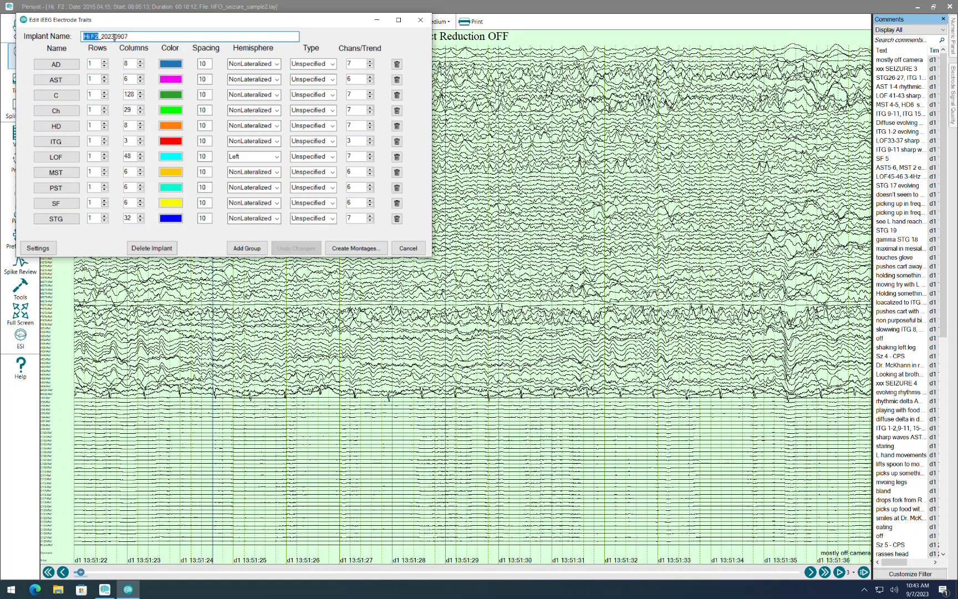
left_click(132, 36)
left_click_drag(132, 35, 111, 32)
key("BackSpace")
key("BackSpace")
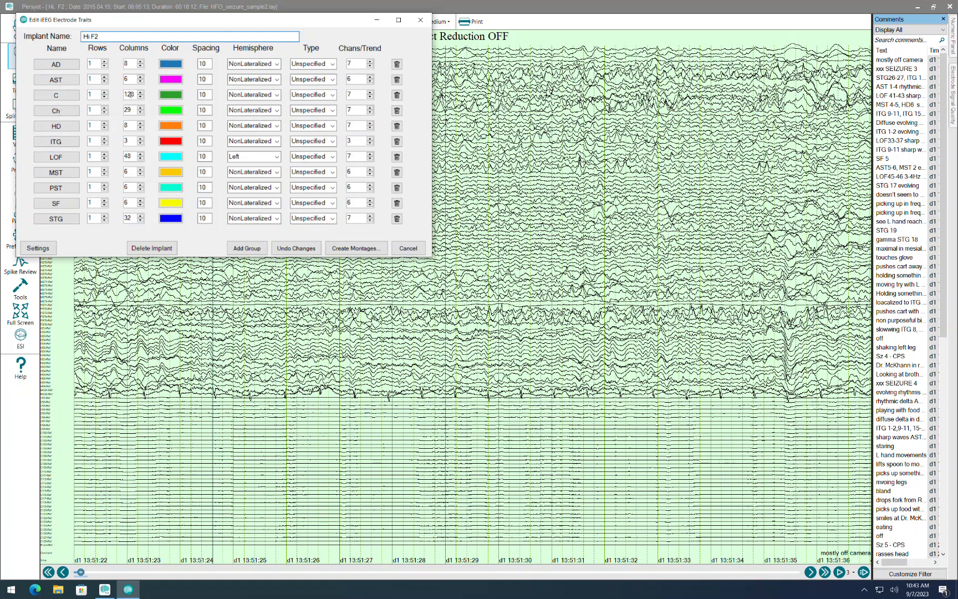
Step: Delete electrode group C from the implant and set the LOF group's hemisphere to NonLateralized
left_click(397, 96)
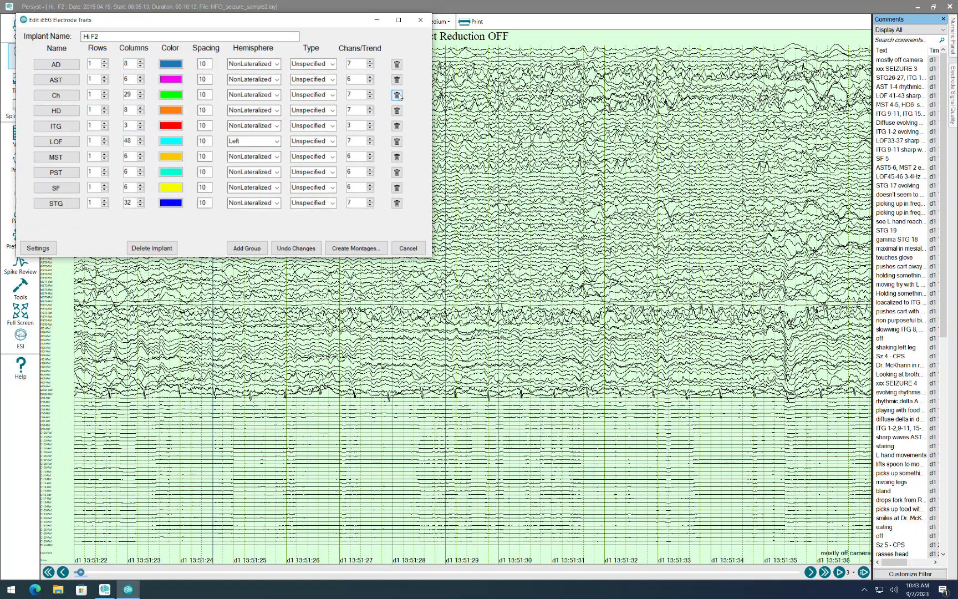
left_click(275, 142)
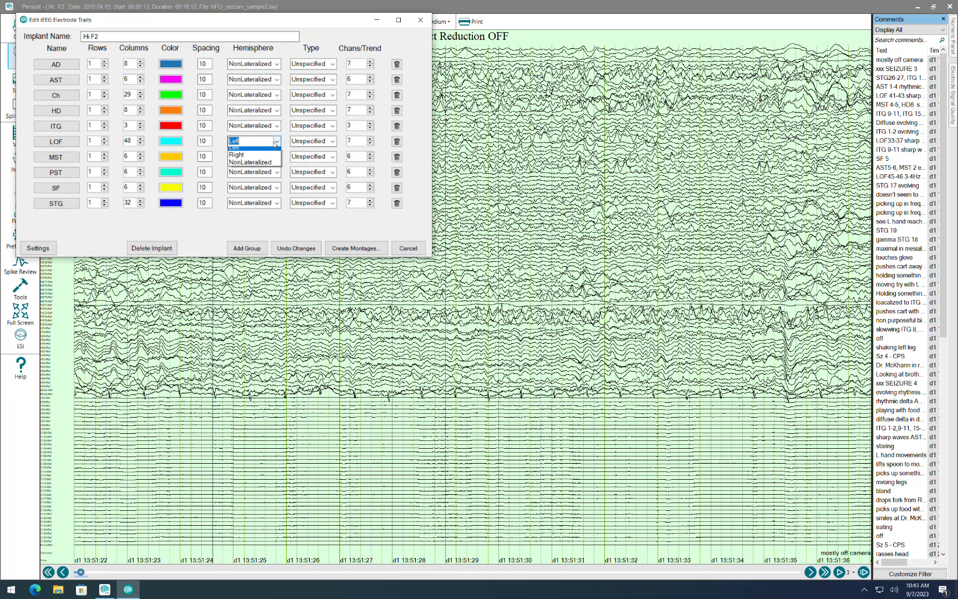
left_click(266, 165)
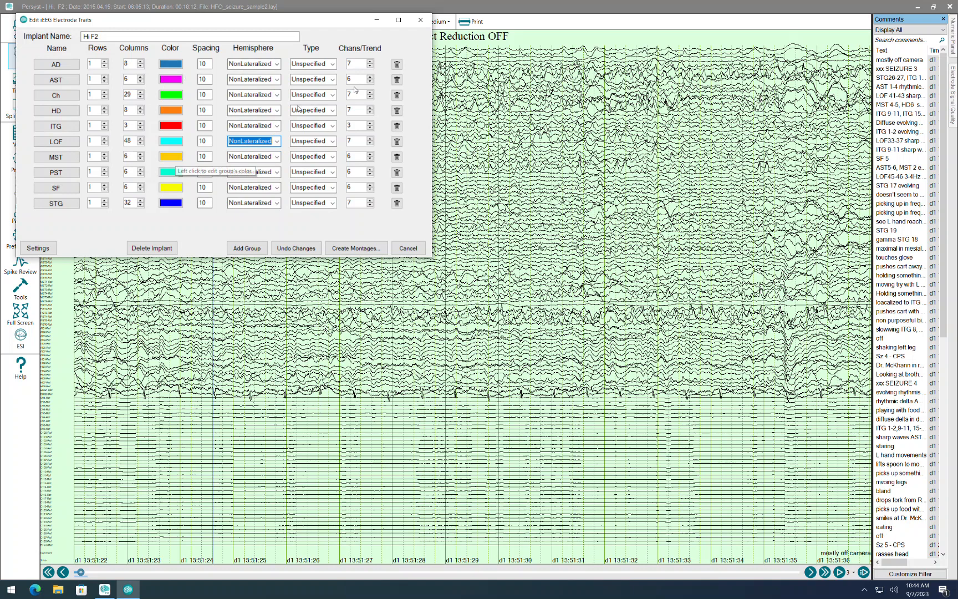
Step: Review the AD group's electrode type options and the implant settings, including the non-EEG channels and laterality naming rules
left_click(332, 64)
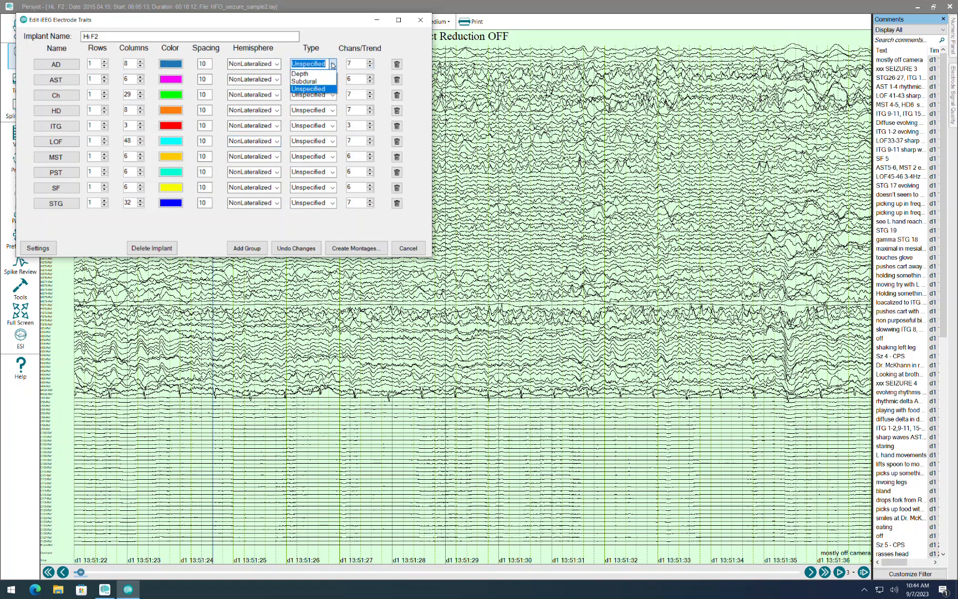
left_click(333, 64)
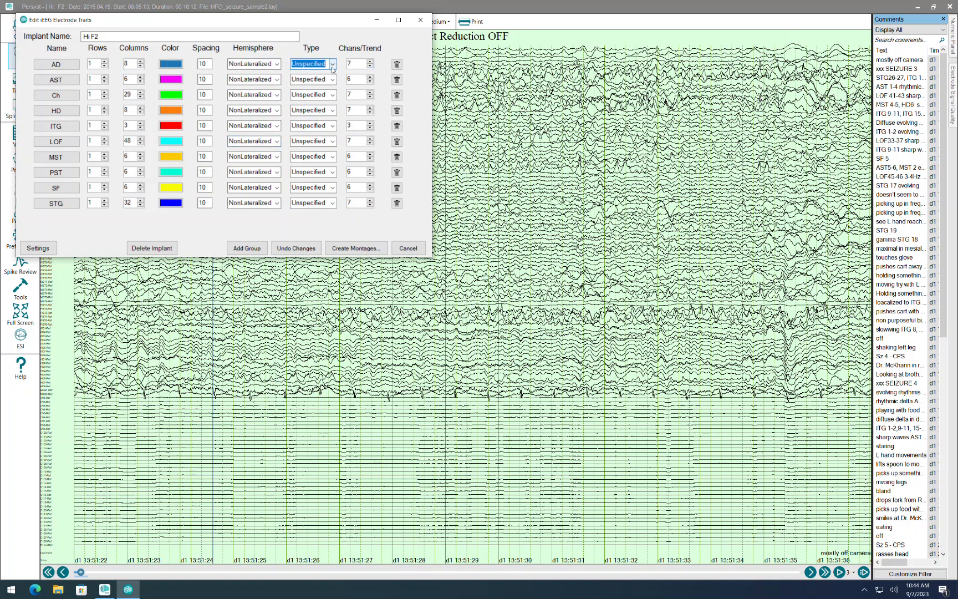
left_click(48, 251)
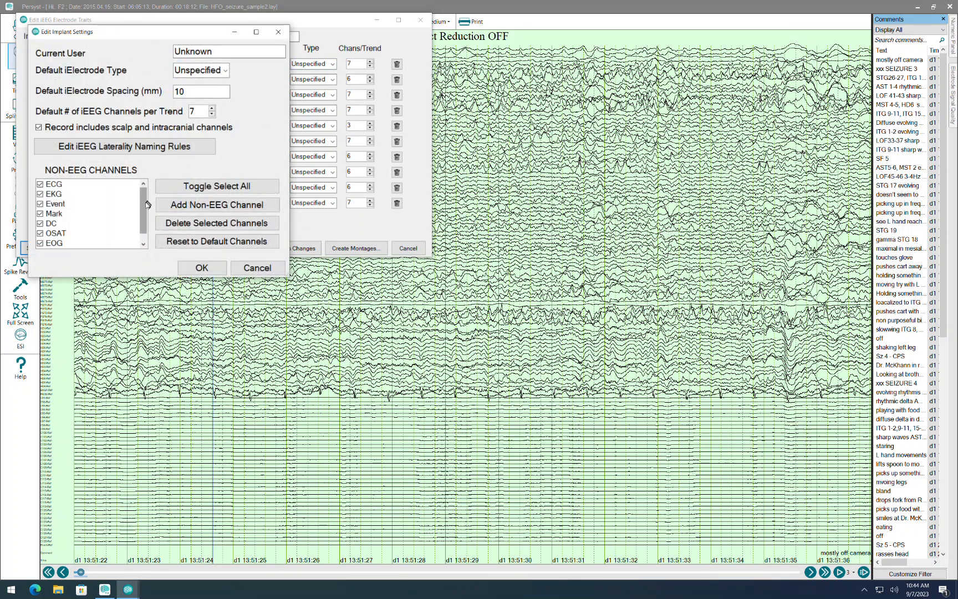
left_click_drag(147, 205, 144, 209)
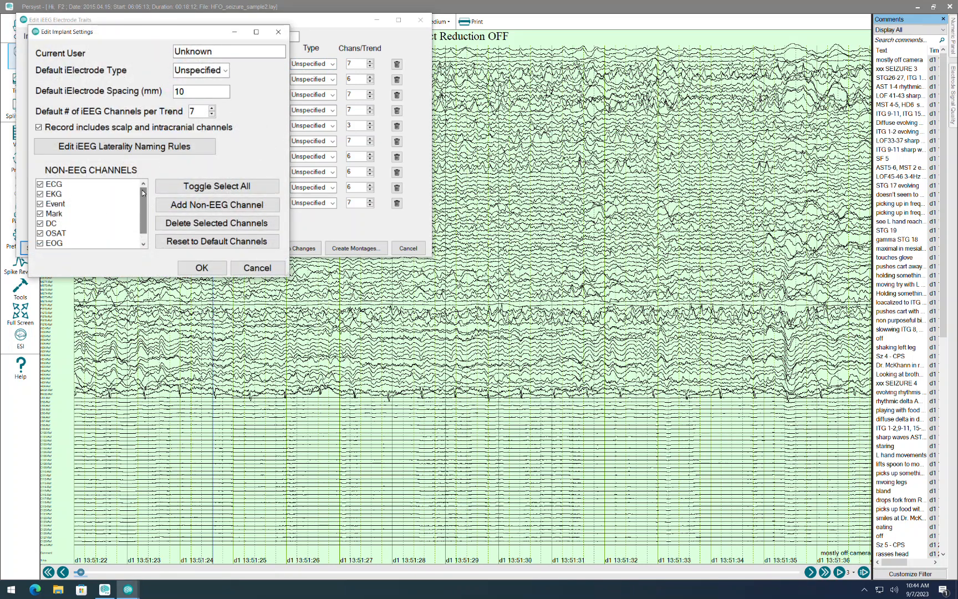
left_click(105, 149)
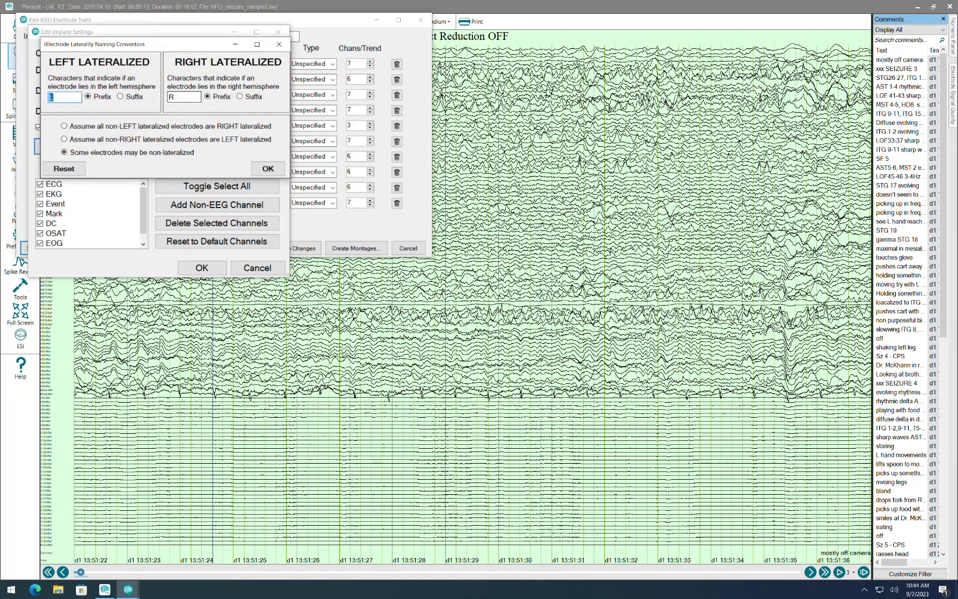
left_click(268, 169)
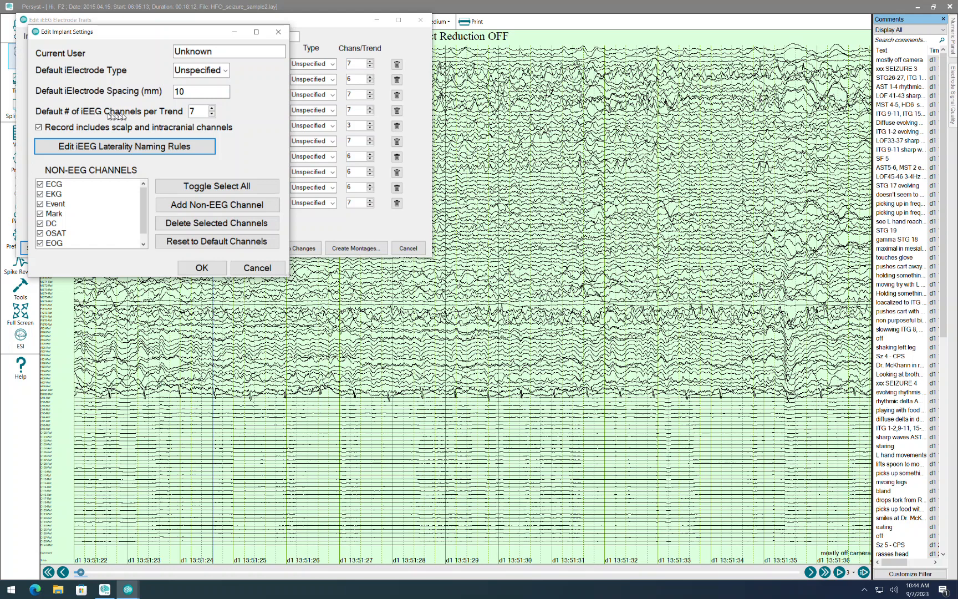
left_click(202, 268)
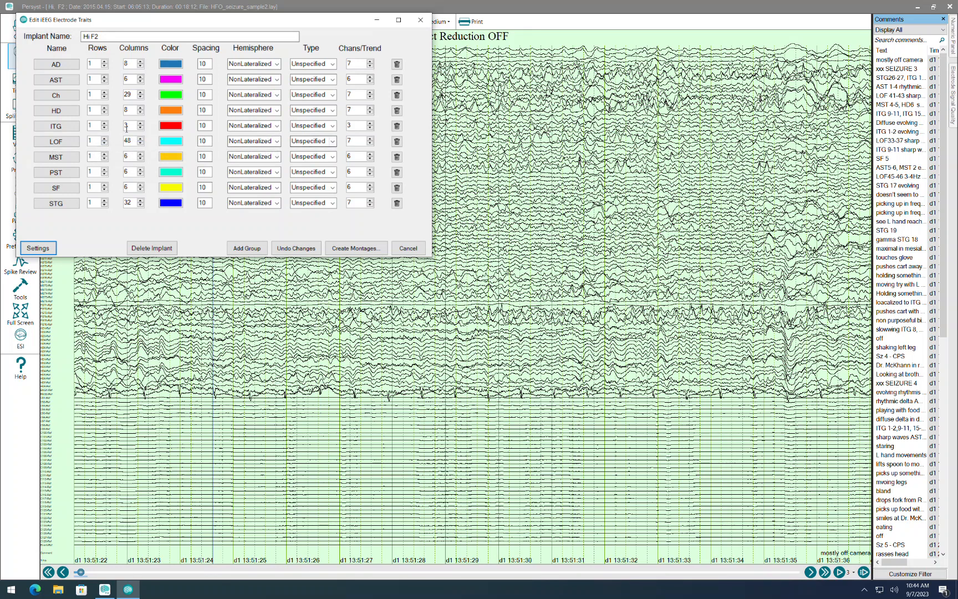
Step: Set the LOF group to 6 rows by 8 columns and the STG group to 8 rows by 4 columns
double_click(93, 141)
type("6")
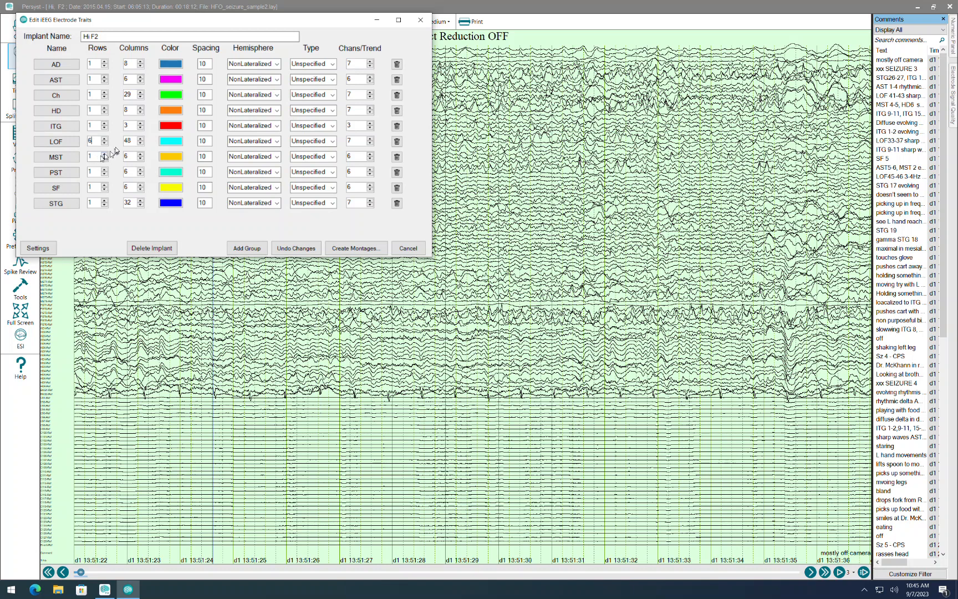
key("Tab")
type("8")
double_click(90, 203)
type("8")
key("Tab")
type("4")
Step: Generate the bipolar and referential montages, each with and without overlap, forming grid bipolar pairs within rows, and check the montage list
left_click(346, 250)
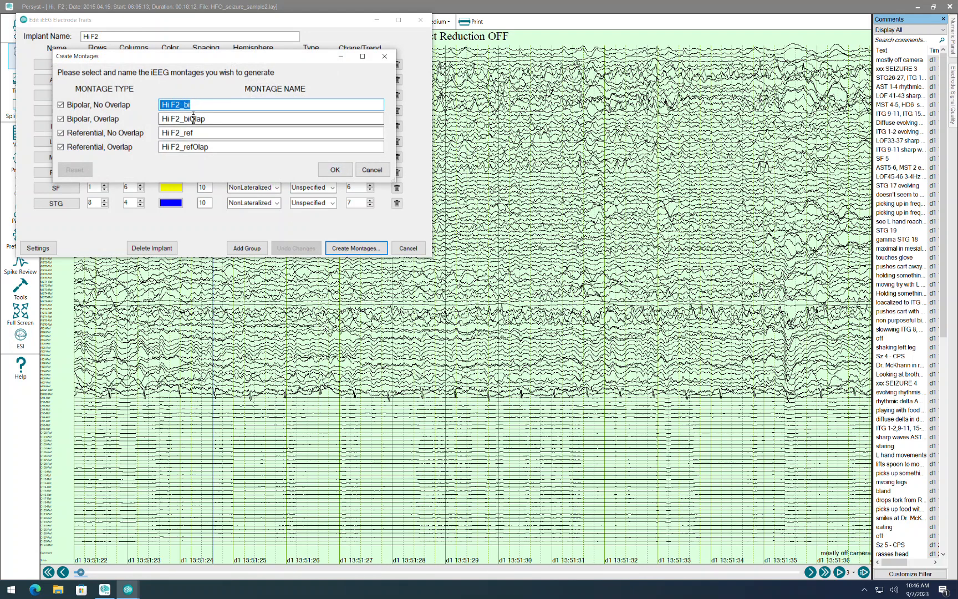
left_click(328, 171)
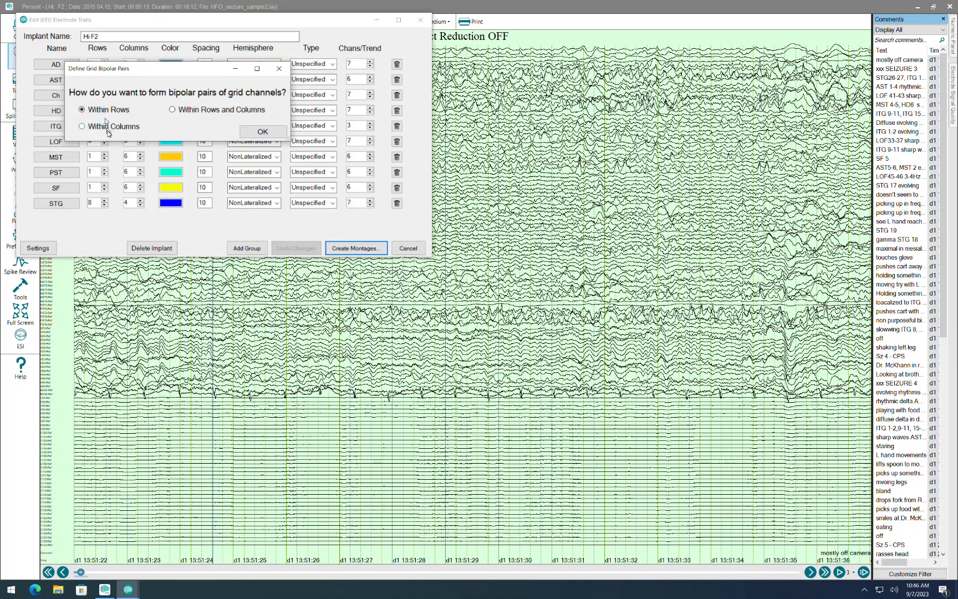
left_click(257, 133)
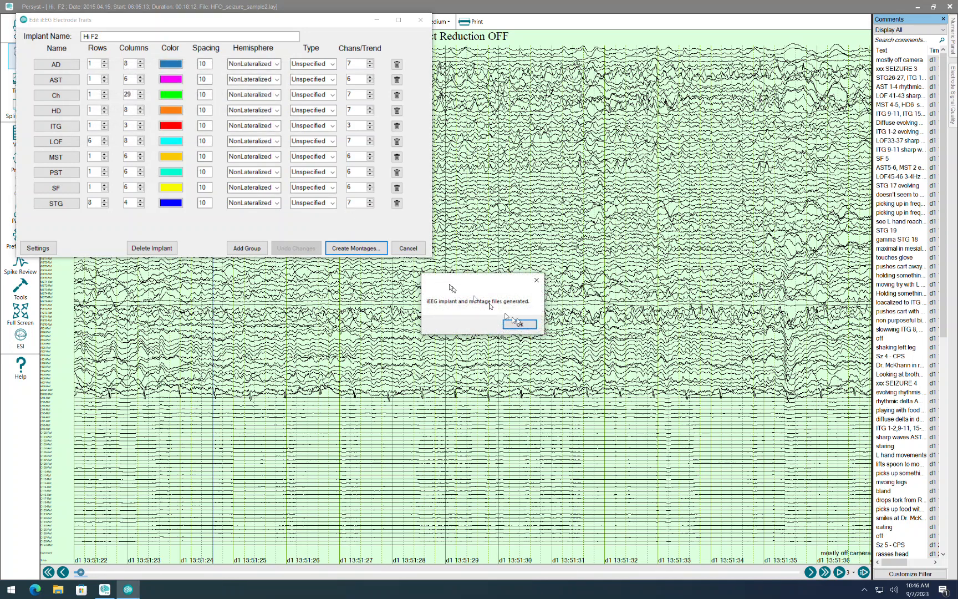
left_click(523, 325)
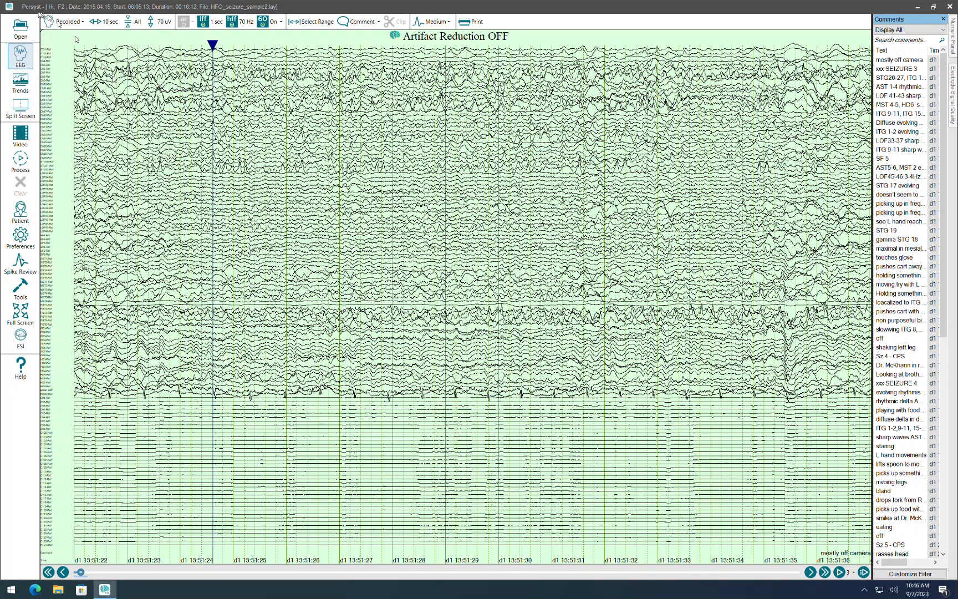
left_click(65, 23)
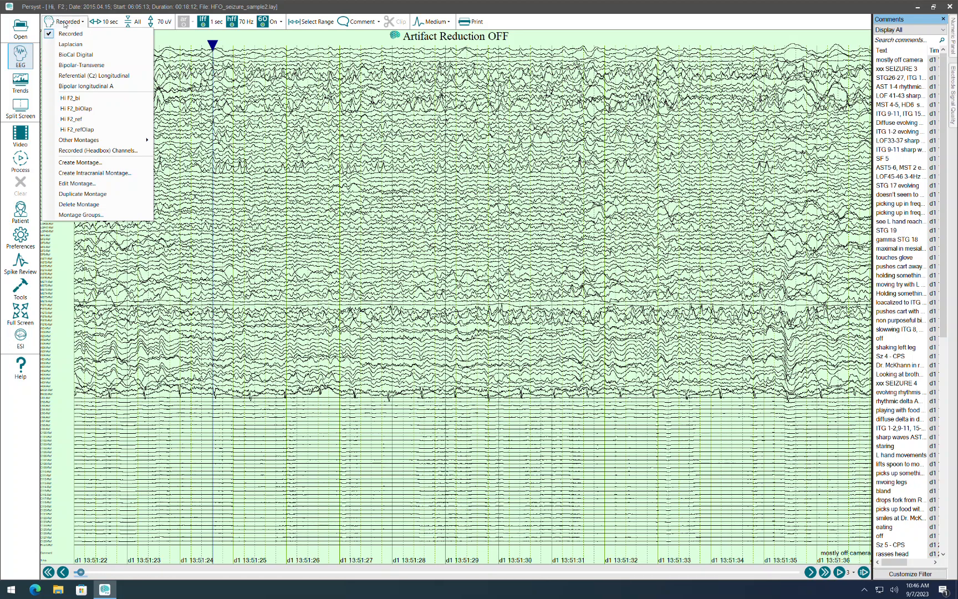
left_click(238, 151)
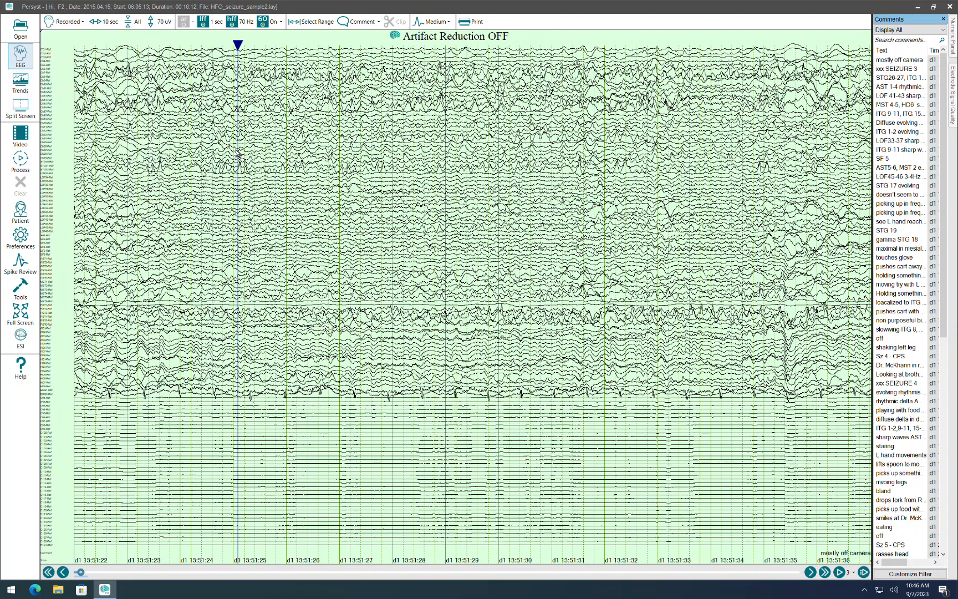
Step: Check the imaging root directory in the database section of the general preferences
left_click(21, 249)
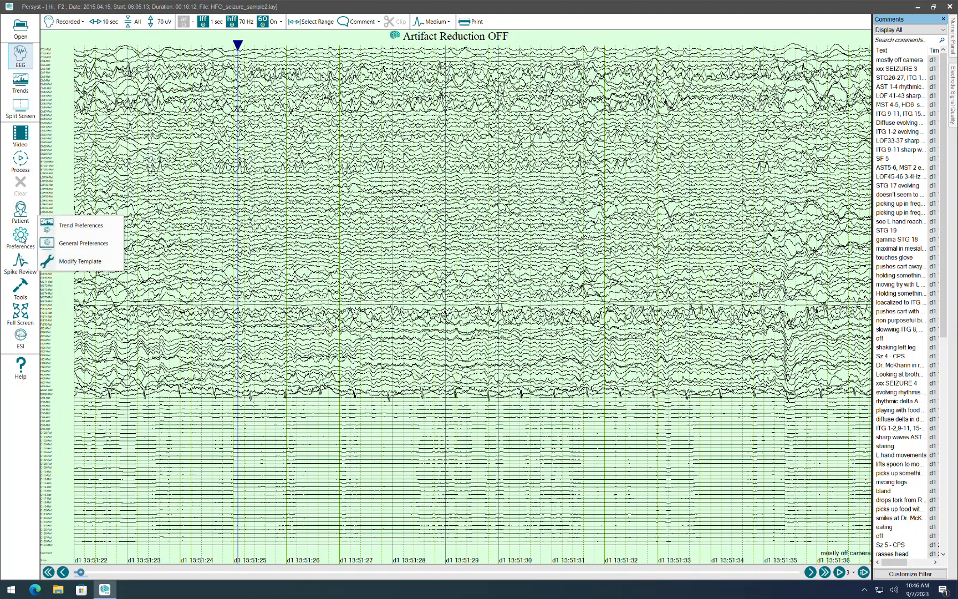
left_click(61, 246)
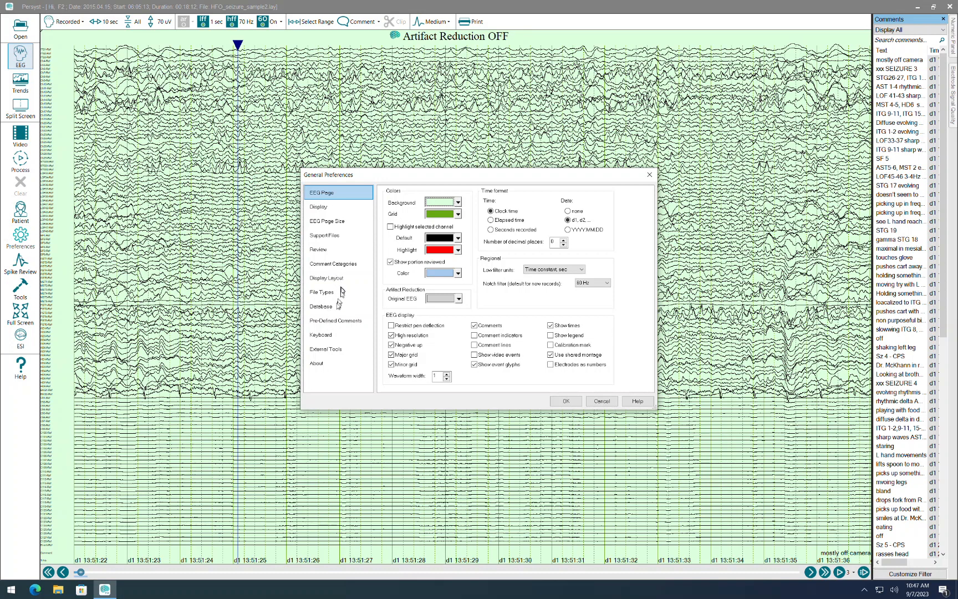
left_click(336, 308)
left_click(451, 379)
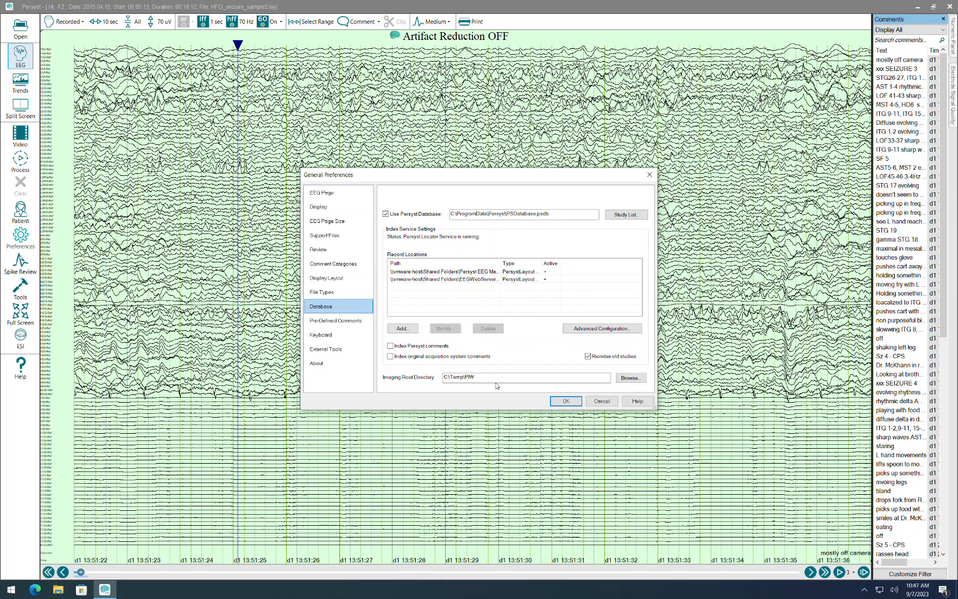
left_click(566, 402)
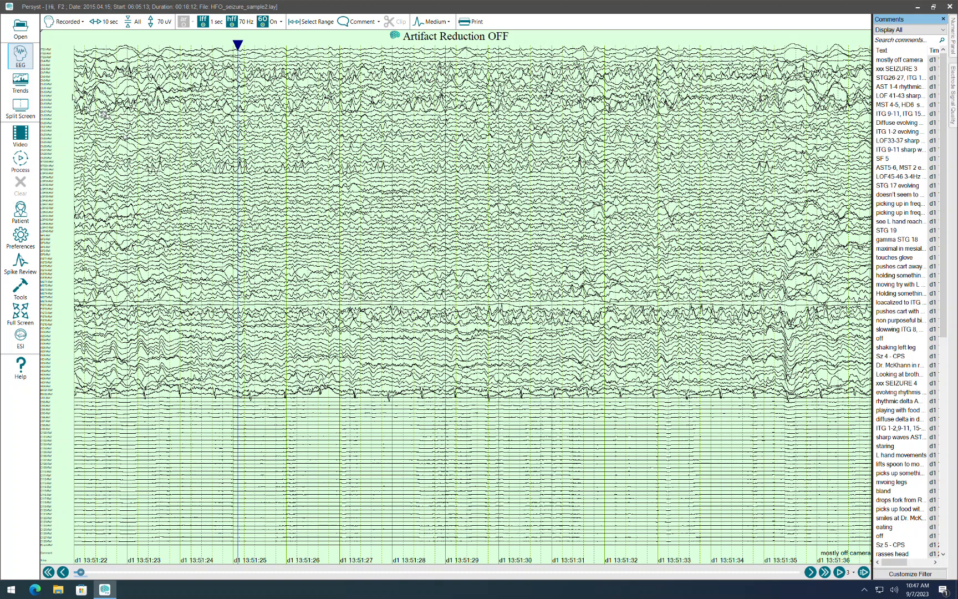
Step: Display the EEG in the new bipolar no-overlap montage, switch to the bipolar overlap montage, and advance two pages
left_click(69, 25)
left_click(91, 97)
left_click(69, 25)
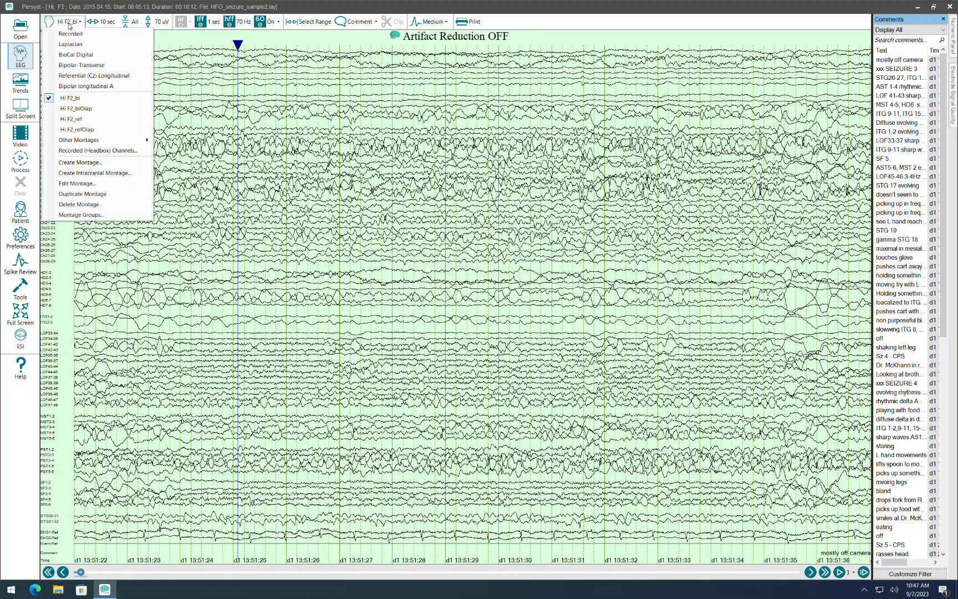
left_click(91, 109)
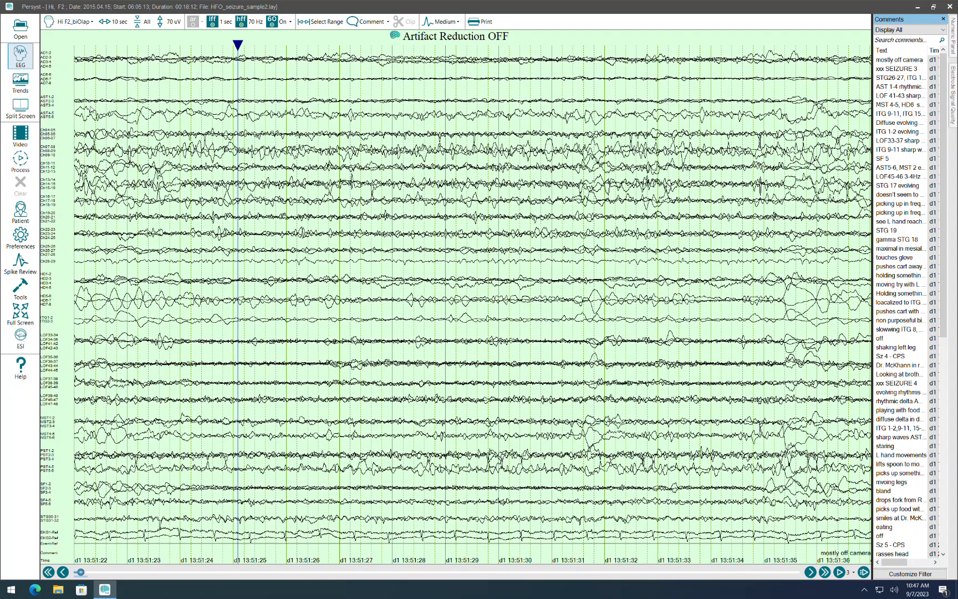
key("Page_Down")
key("Page_Down")
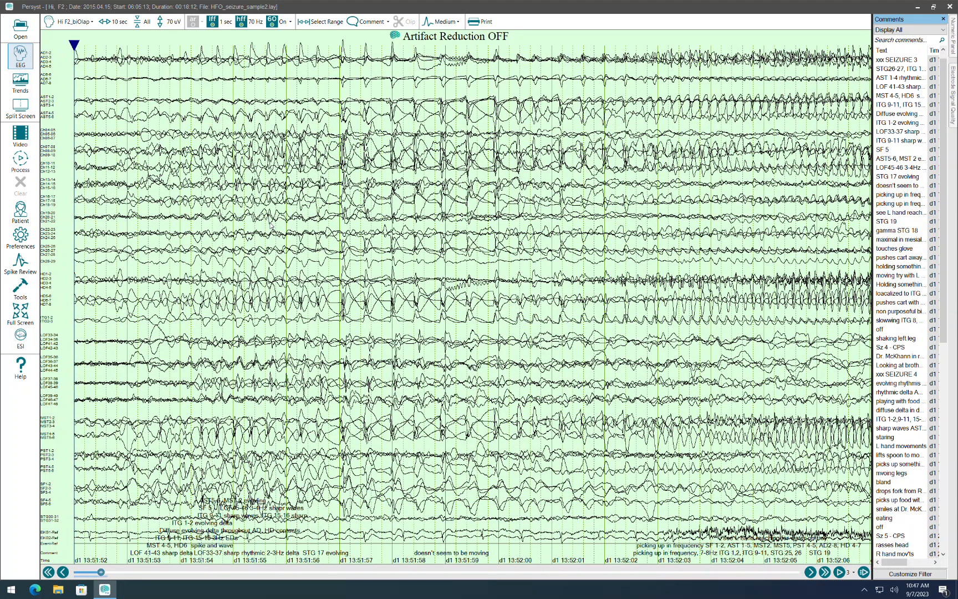
Step: View the EEG in the new referential overlap montage, and return to the bipolar no-overlap montage
left_click(86, 25)
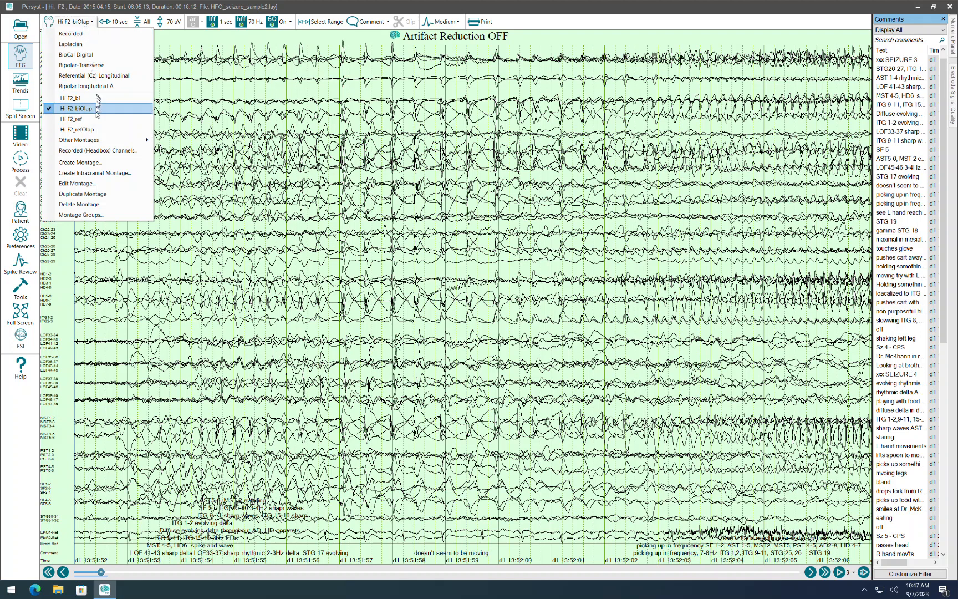
left_click(95, 129)
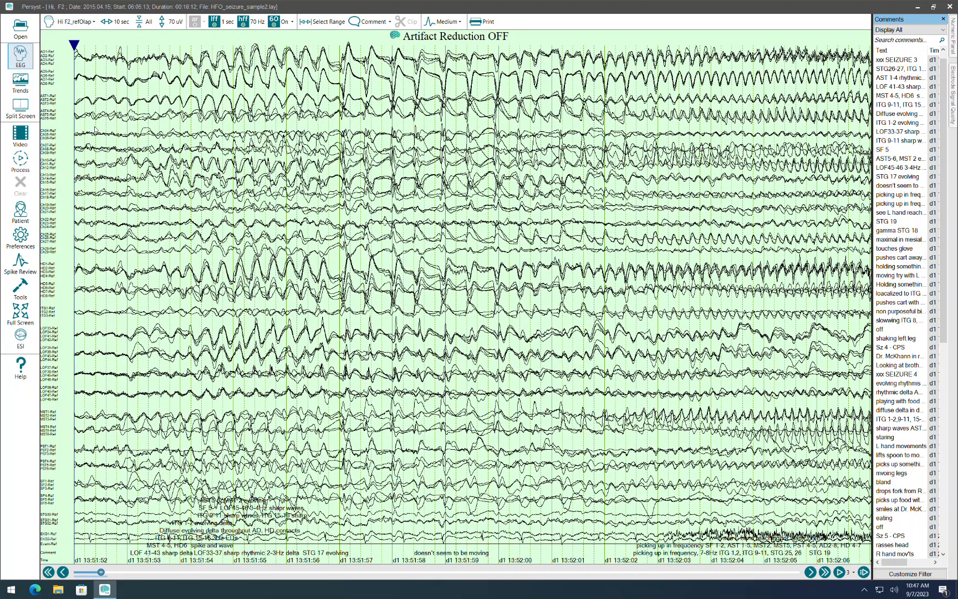
left_click(76, 23)
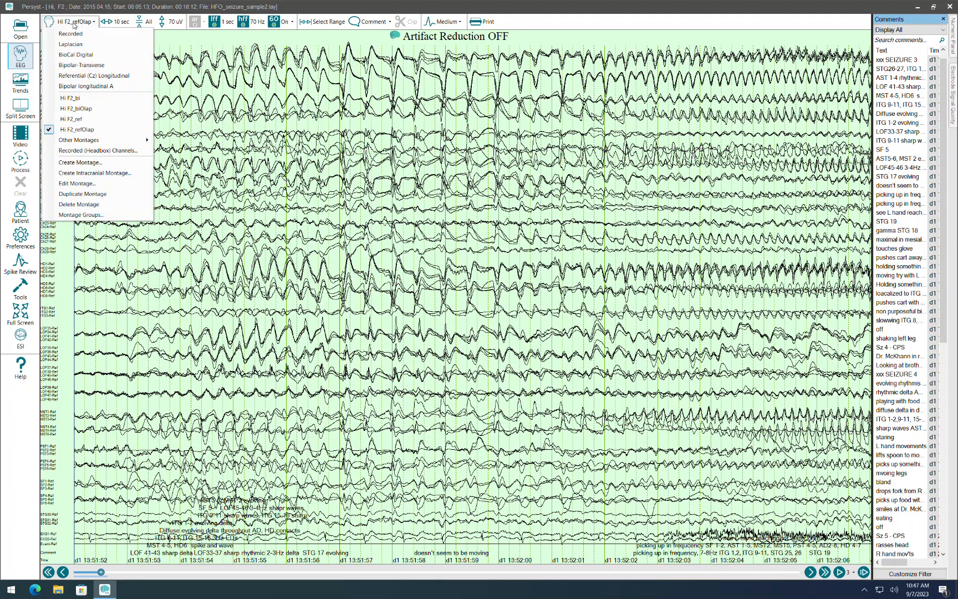
left_click(81, 100)
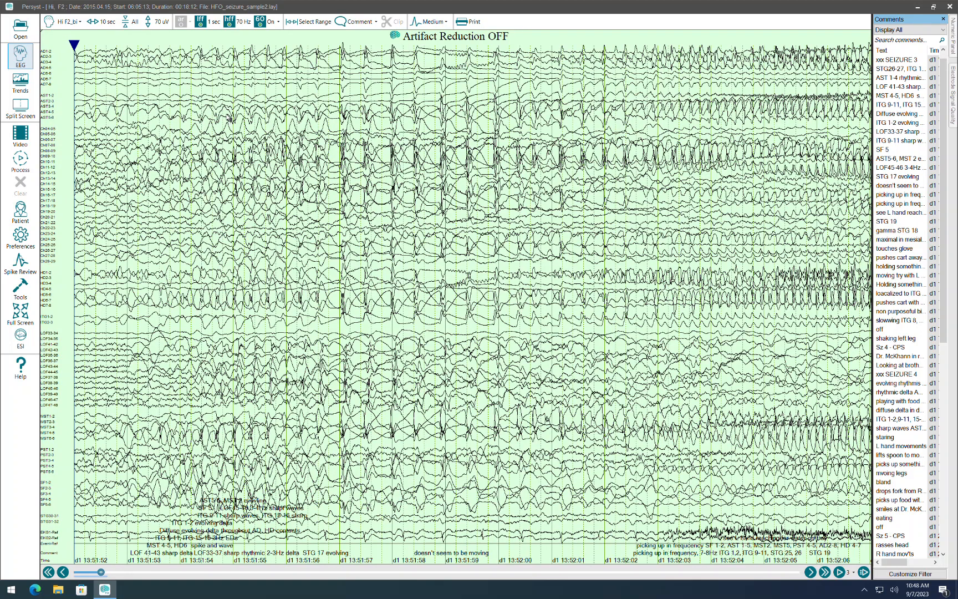
Step: Check the list of available montages for the newly created intracranial bipolar and referential montages
left_click(78, 26)
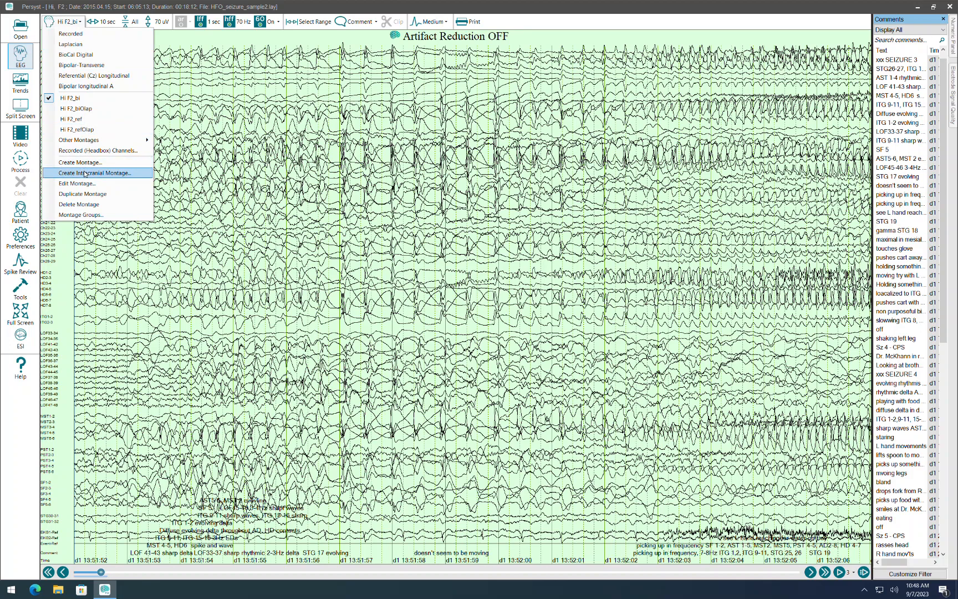
mouse_move(76, 140)
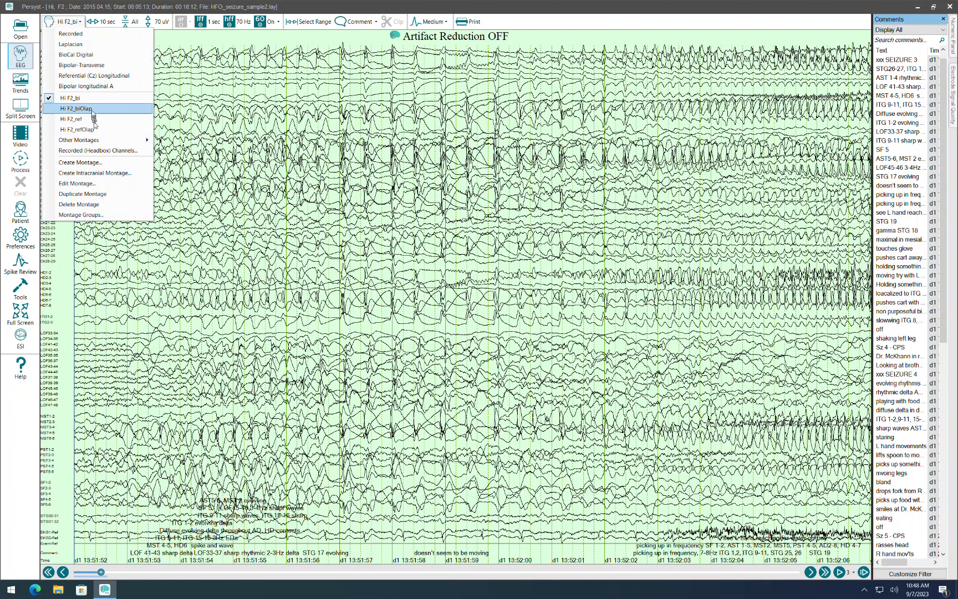
left_click(240, 111)
left_click(276, 109)
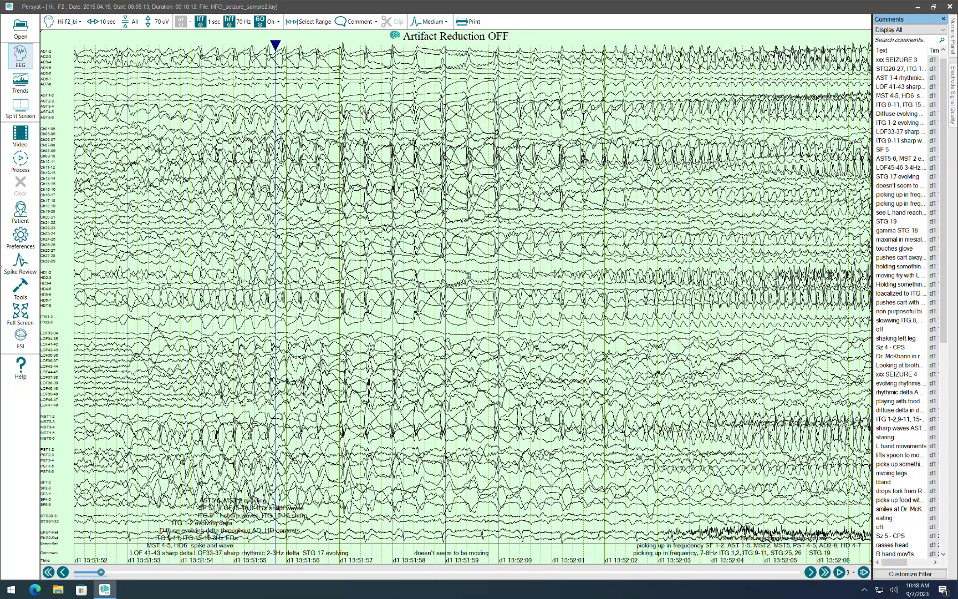
Step: Open the trend template ICBlankP14D.mmx for modification and advance the EEG one page in its maximized template window
left_click(25, 238)
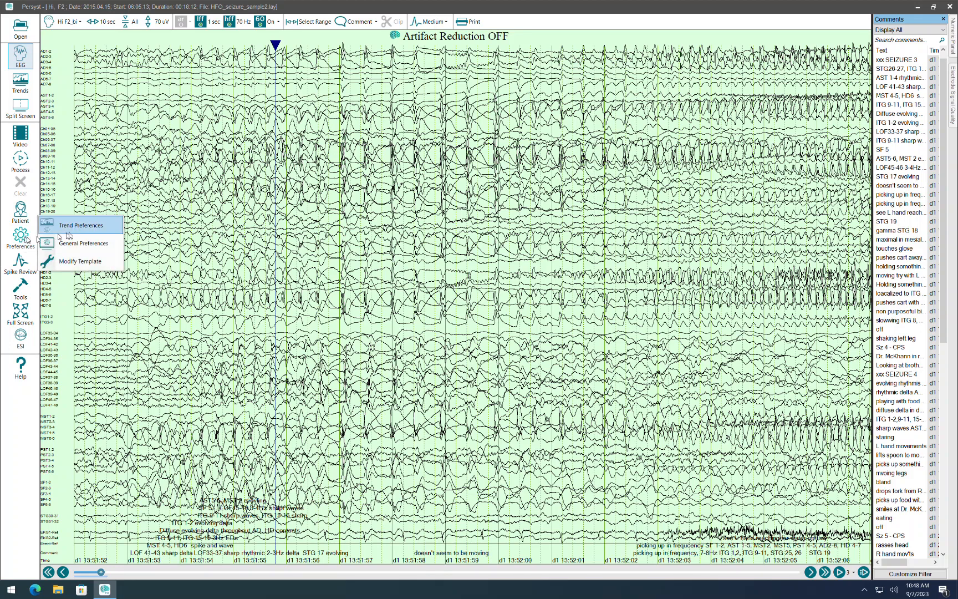
left_click(76, 261)
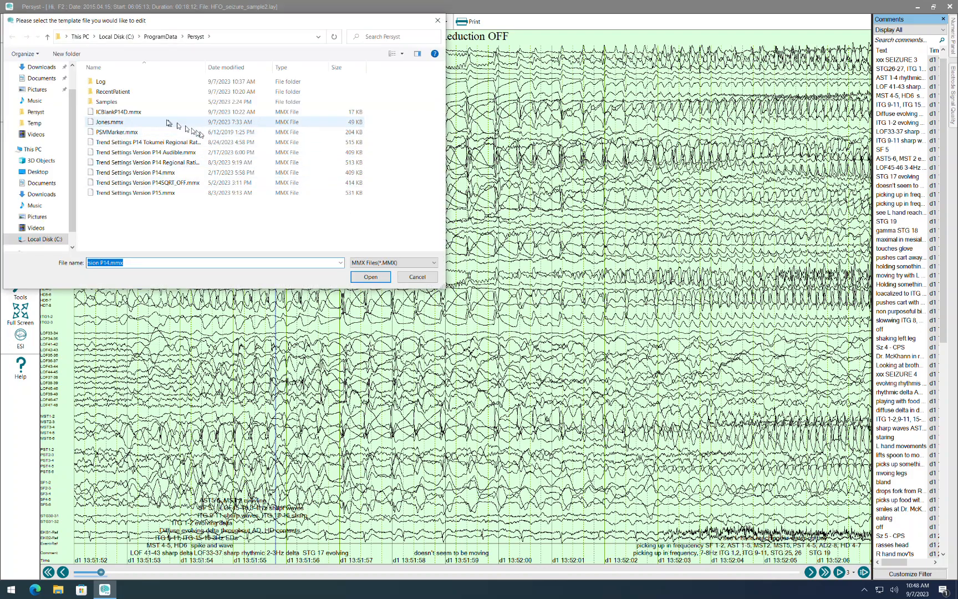
left_click(125, 115)
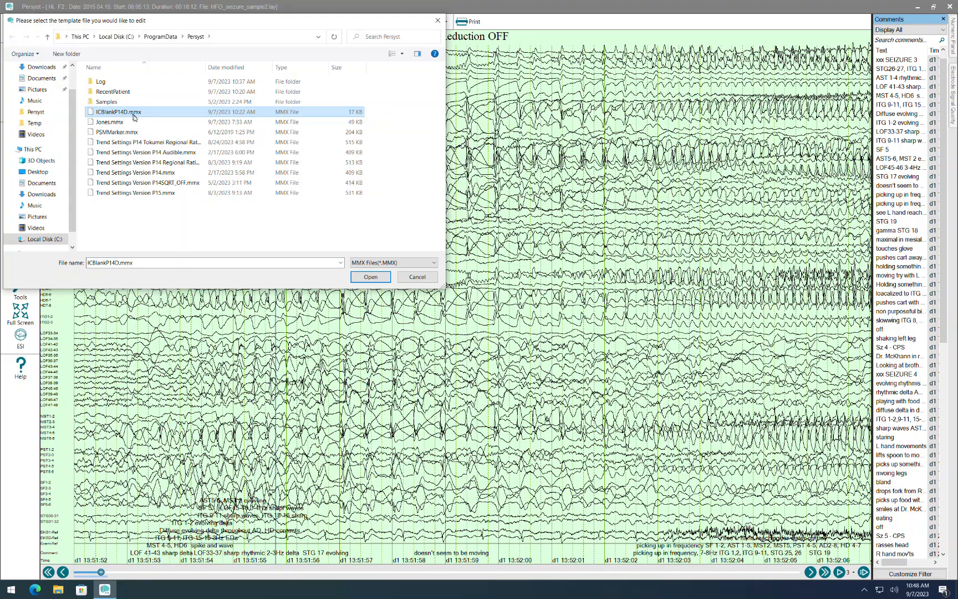
left_click(372, 277)
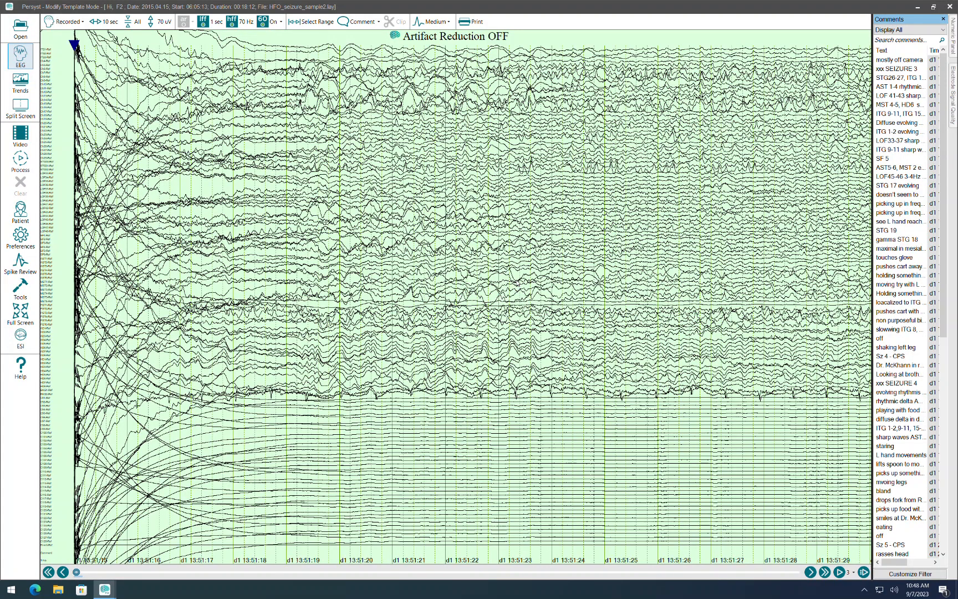
key("Page_Down")
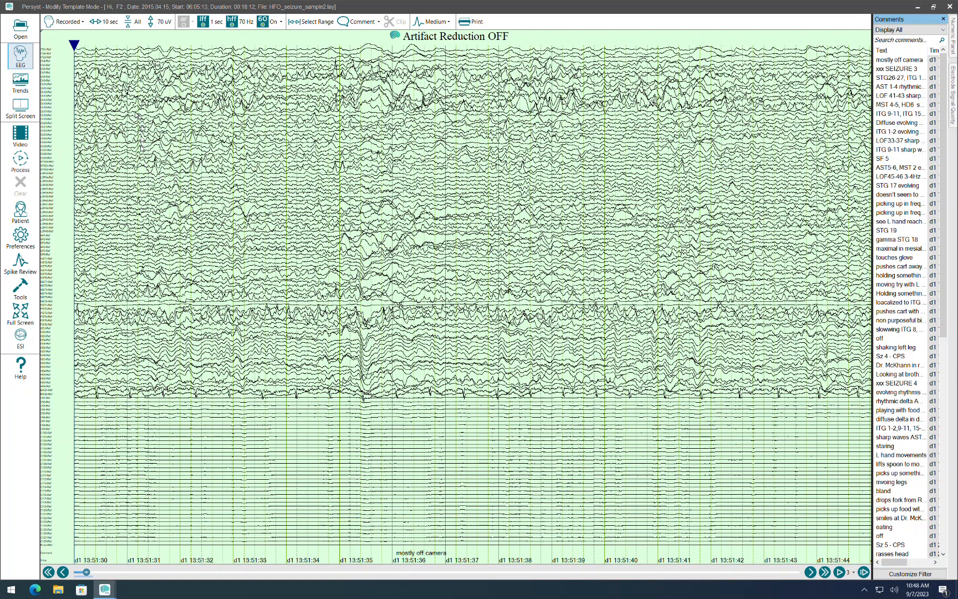
left_click_drag(102, 10, 131, 89)
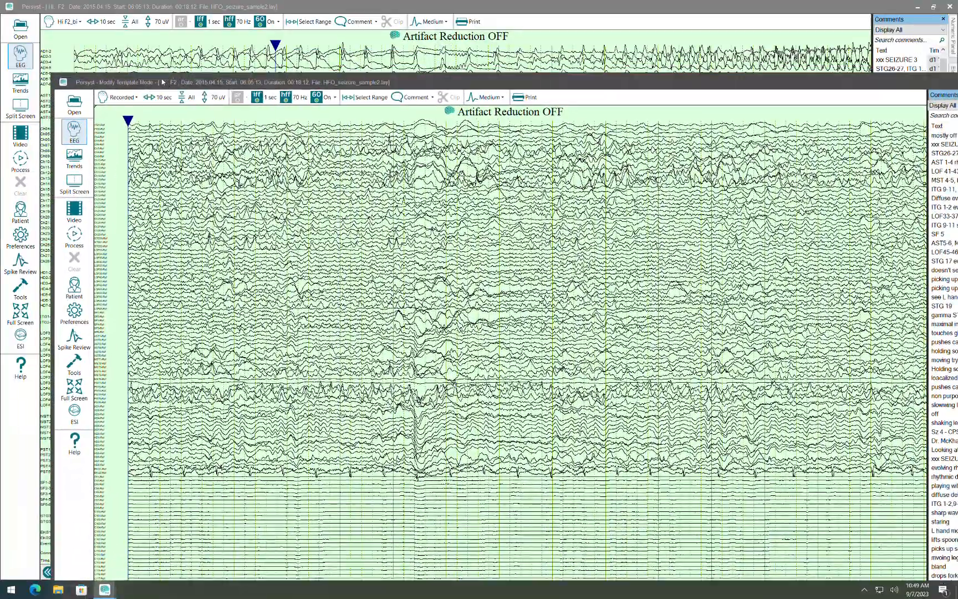
double_click(127, 79)
Step: Display the EEG in the bipolar no-overlap intracranial montage and page forward and back through the recording
left_click(77, 21)
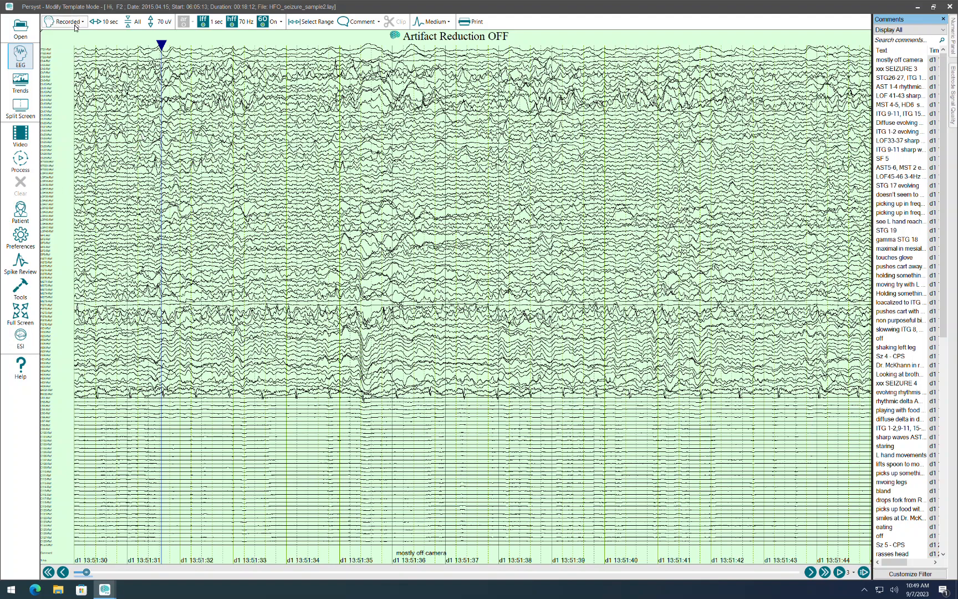
left_click(83, 97)
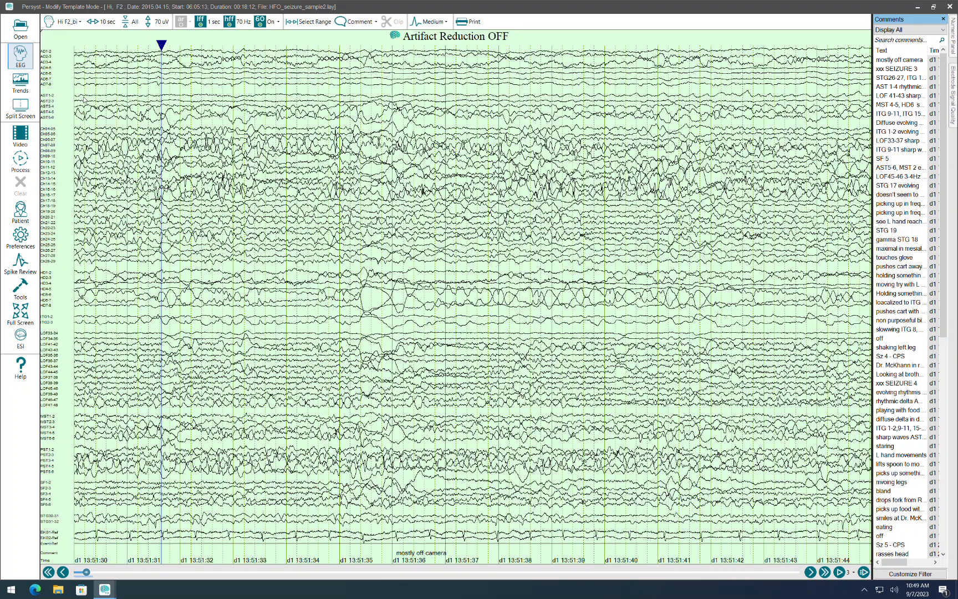
key("Page_Down")
key("Page_Down")
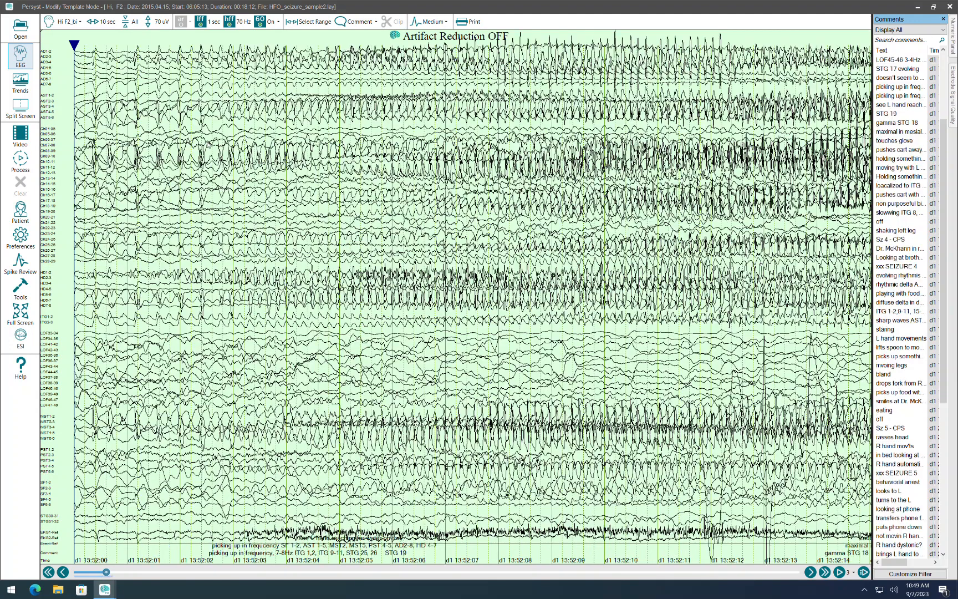
key("Page_Up")
key("Page_Up")
key("Page_Up")
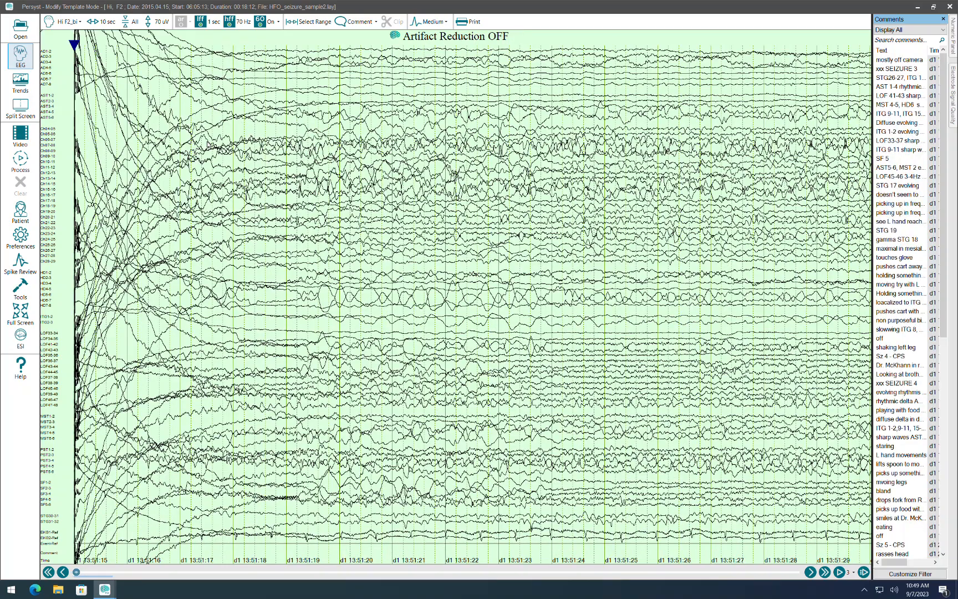
key("Page_Down")
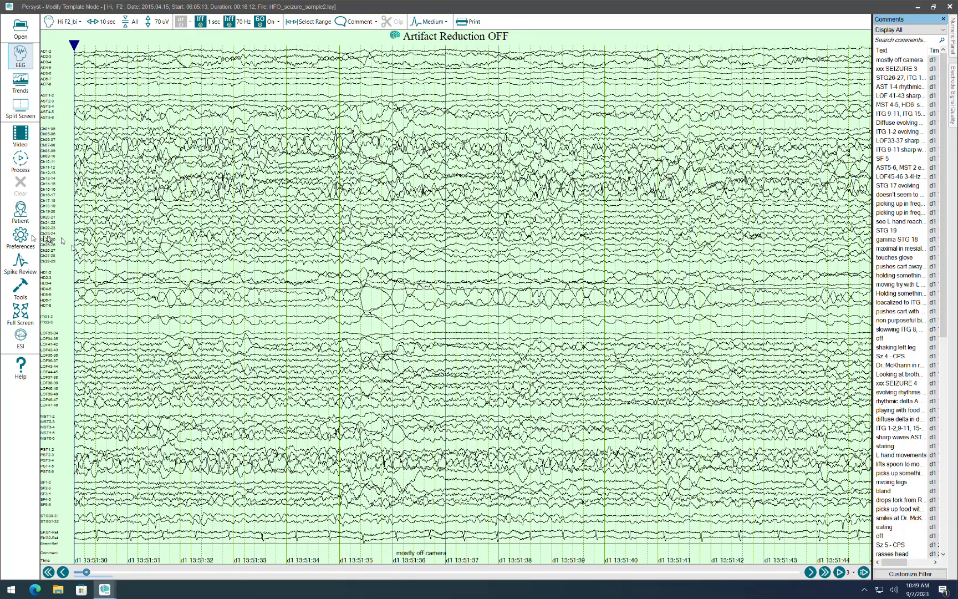
Step: Show the EEG and trends side by side, and set the trend template description to HF2 in the trend preferences
left_click(20, 238)
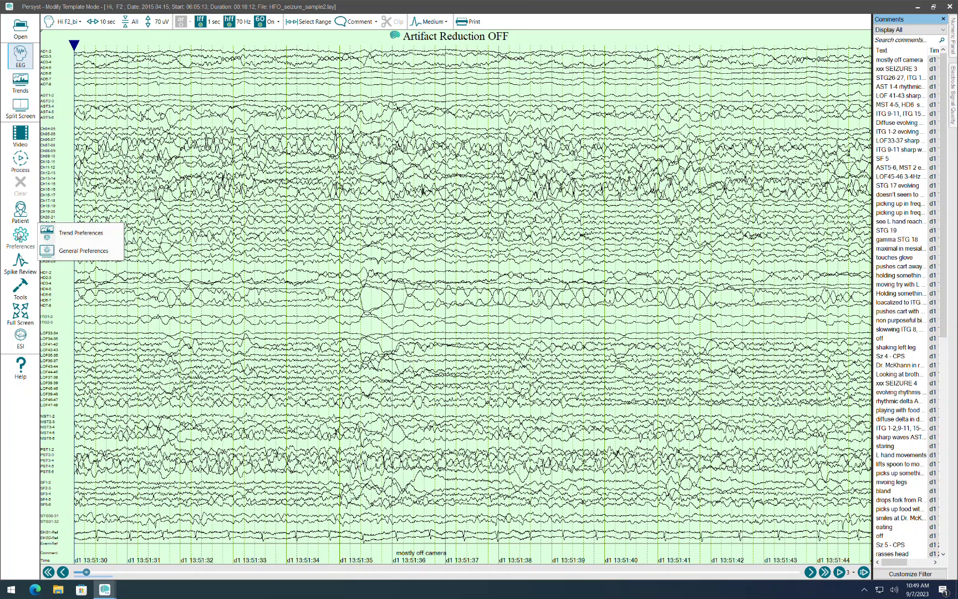
left_click(22, 110)
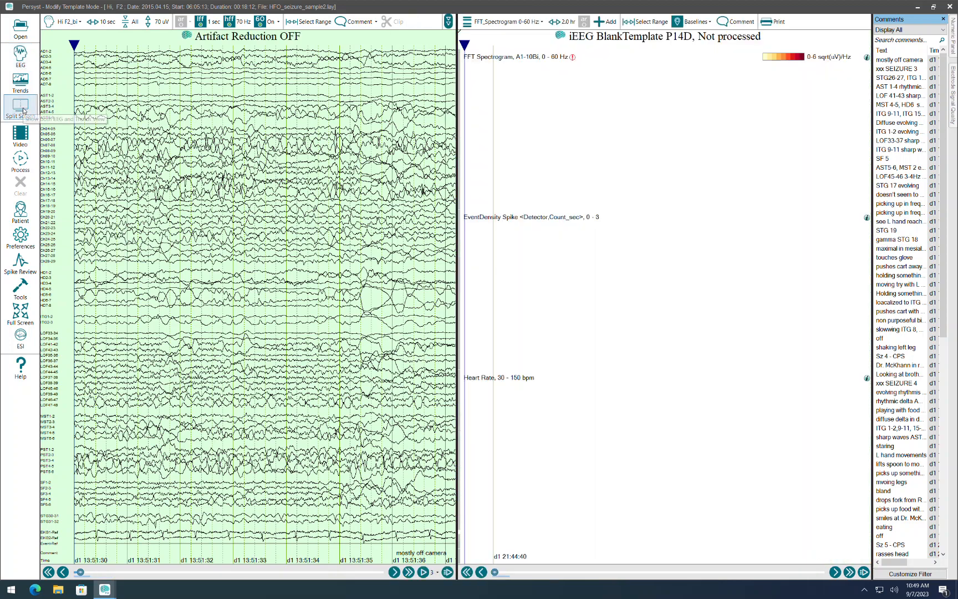
left_click(21, 238)
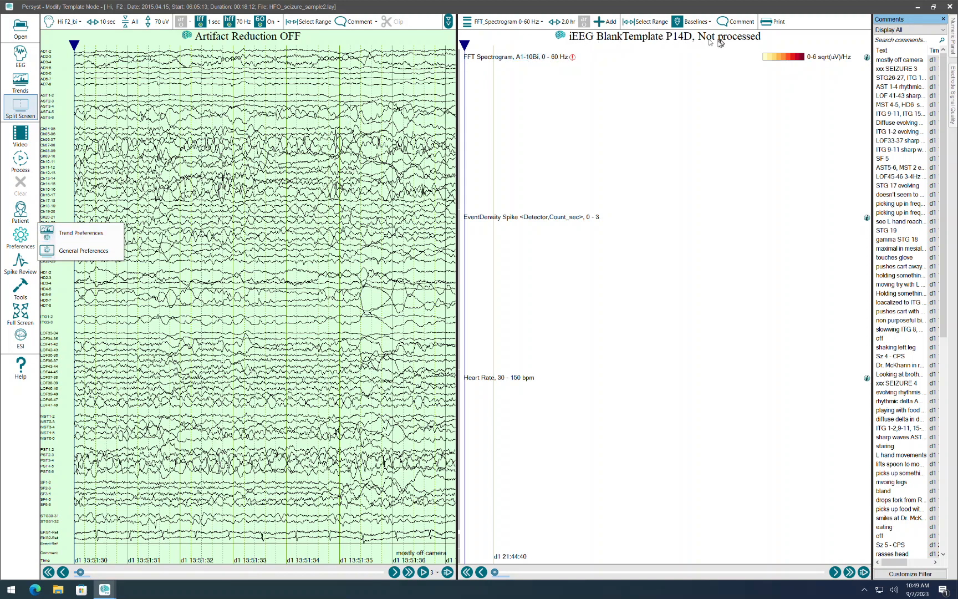
left_click(105, 233)
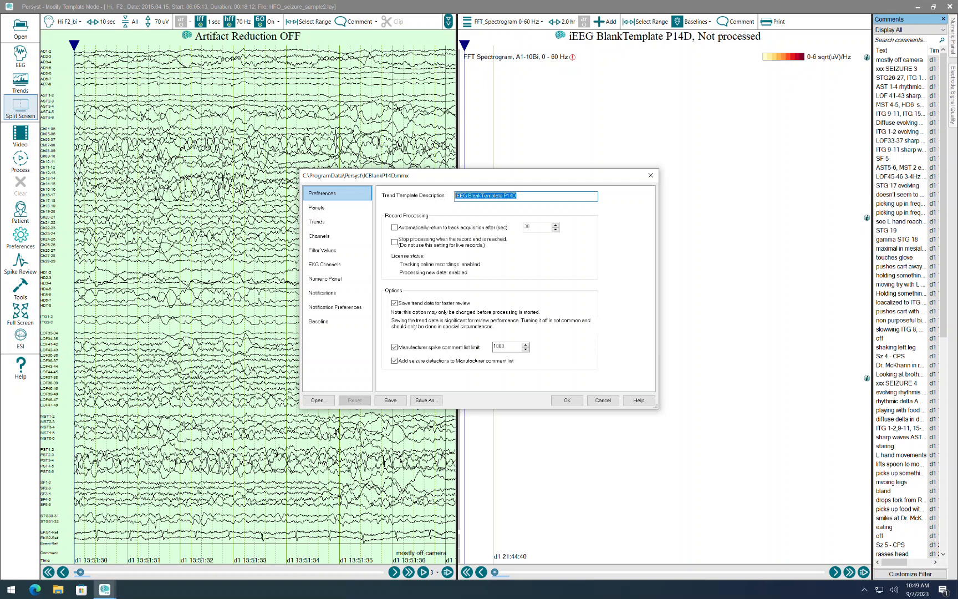
type("HF2")
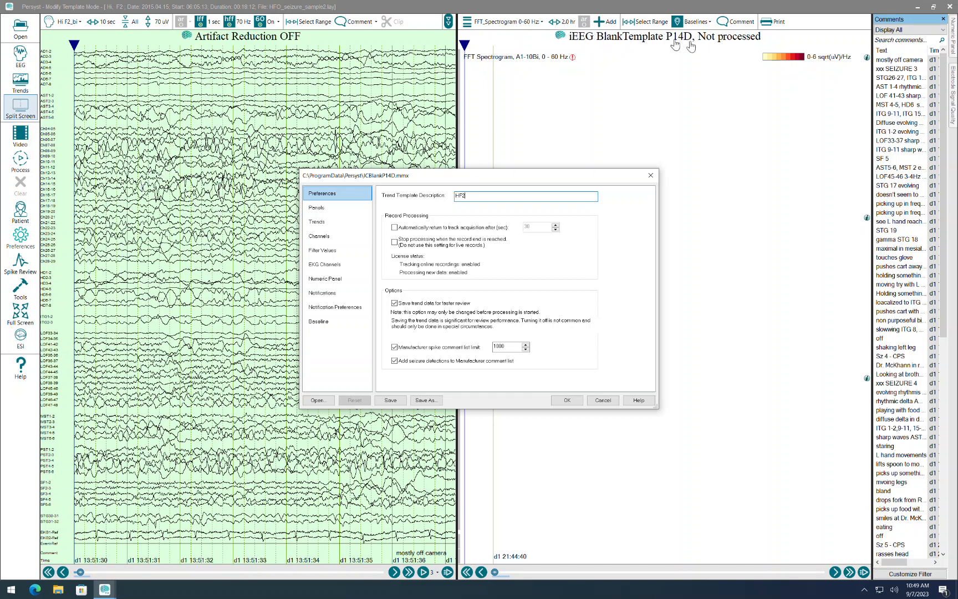
Step: Set the template's channel montage to the bipolar no-overlap intracranial montage
left_click(325, 240)
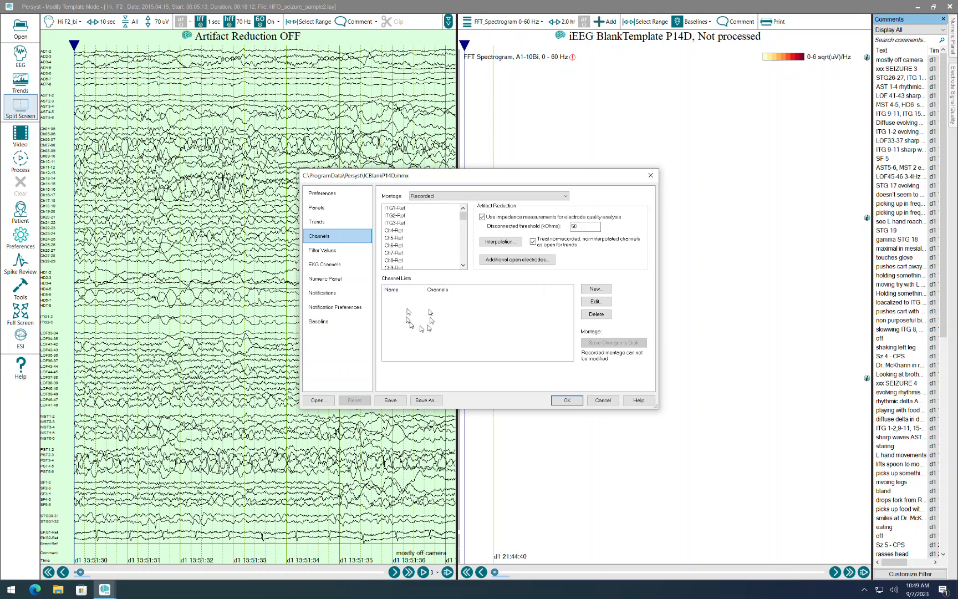
left_click(492, 196)
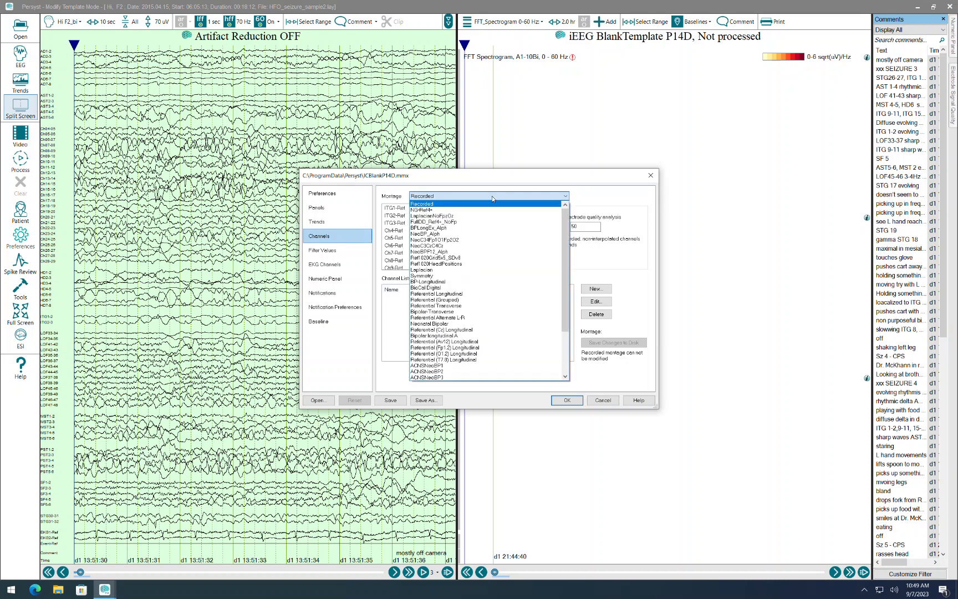
scroll(492, 207, "down", 3)
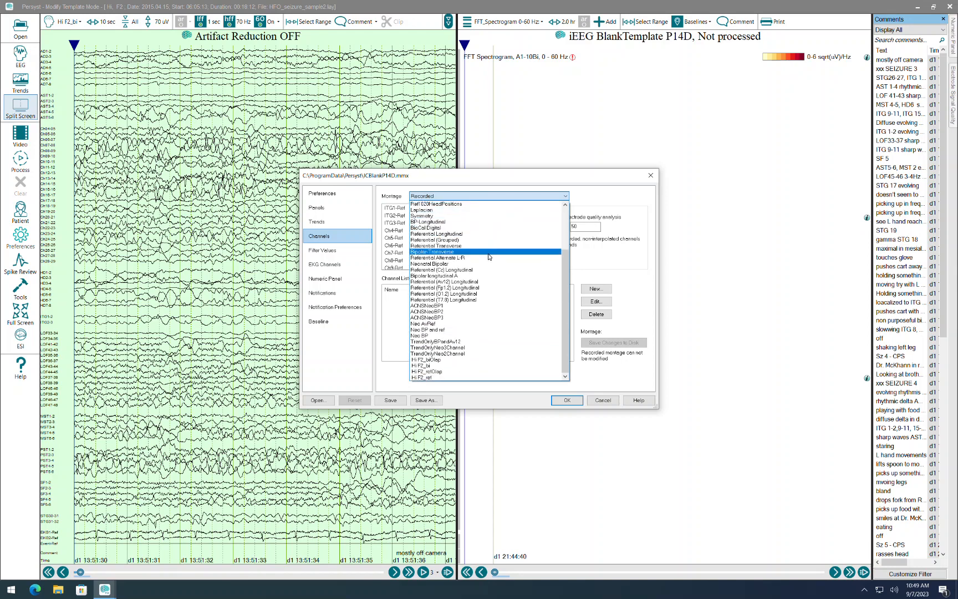
left_click(433, 371)
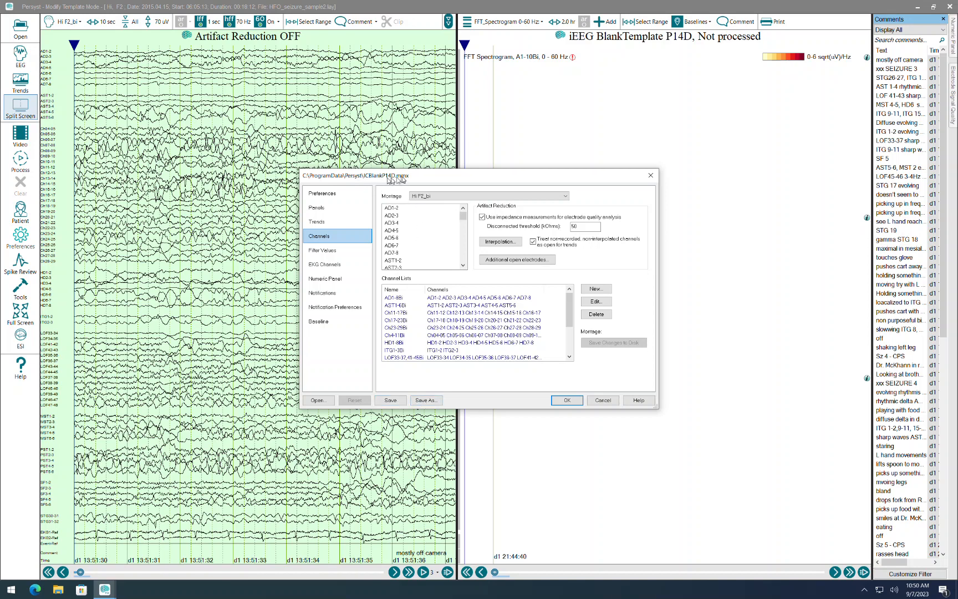
Step: Save the template settings as HF2 in the Persyst program data folder for processing new records, and apply the preferences
left_click(426, 400)
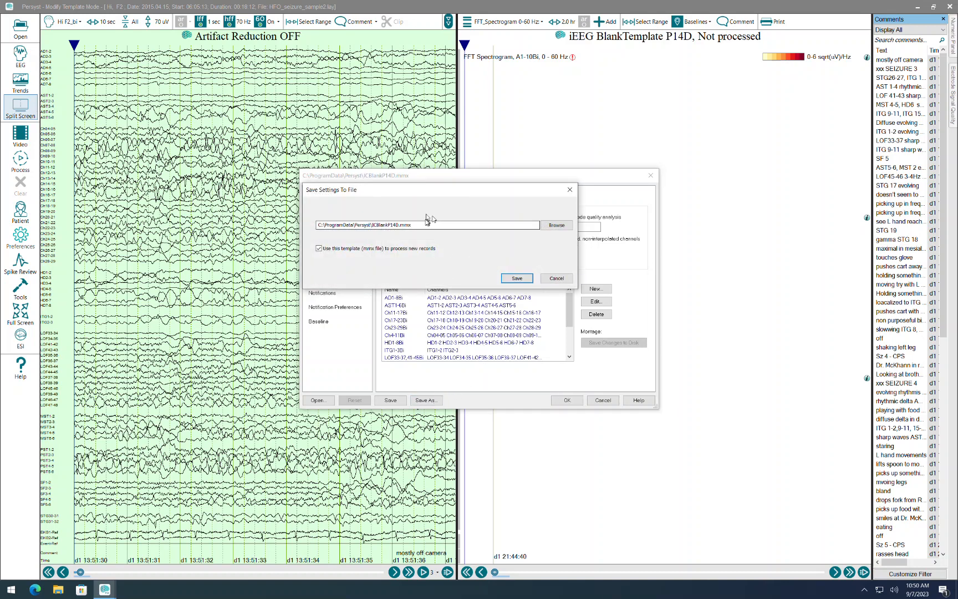
left_click(555, 227)
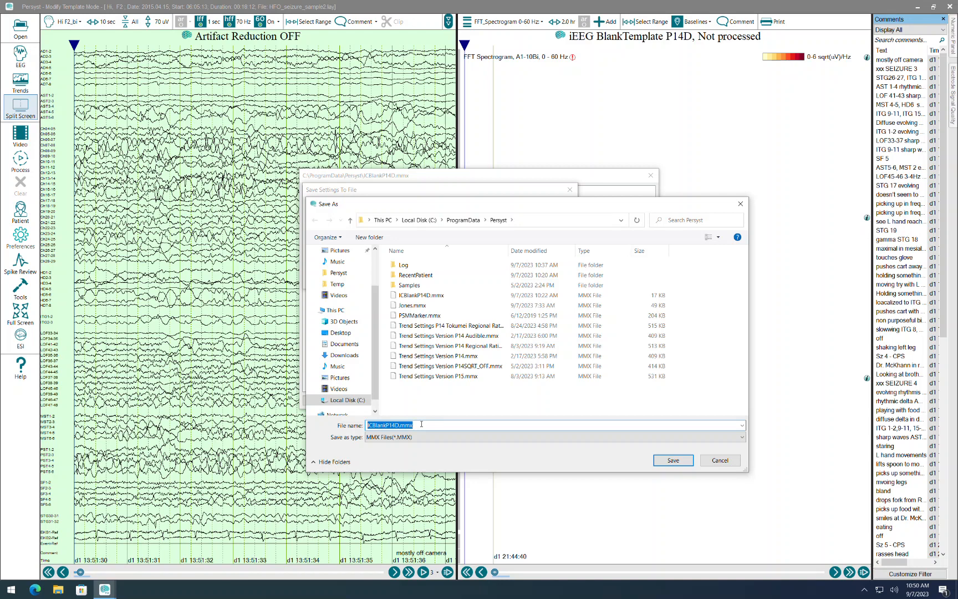
type("HF2")
left_click(669, 461)
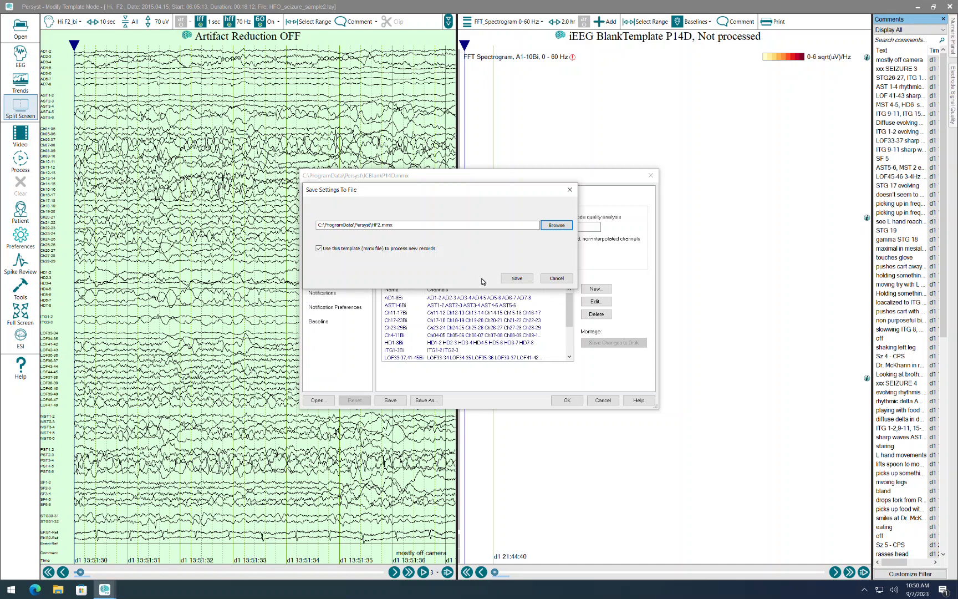
left_click(527, 279)
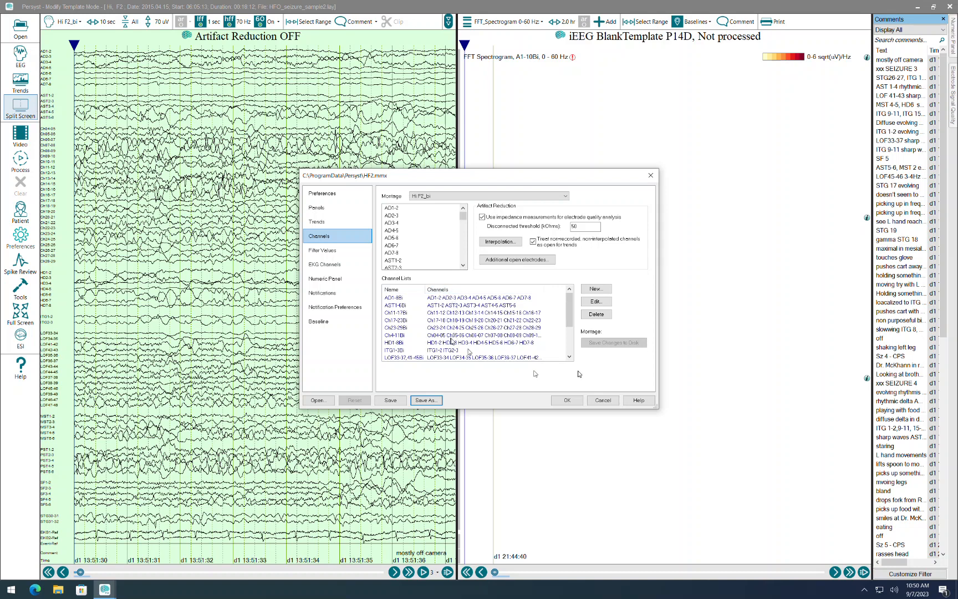
left_click(571, 405)
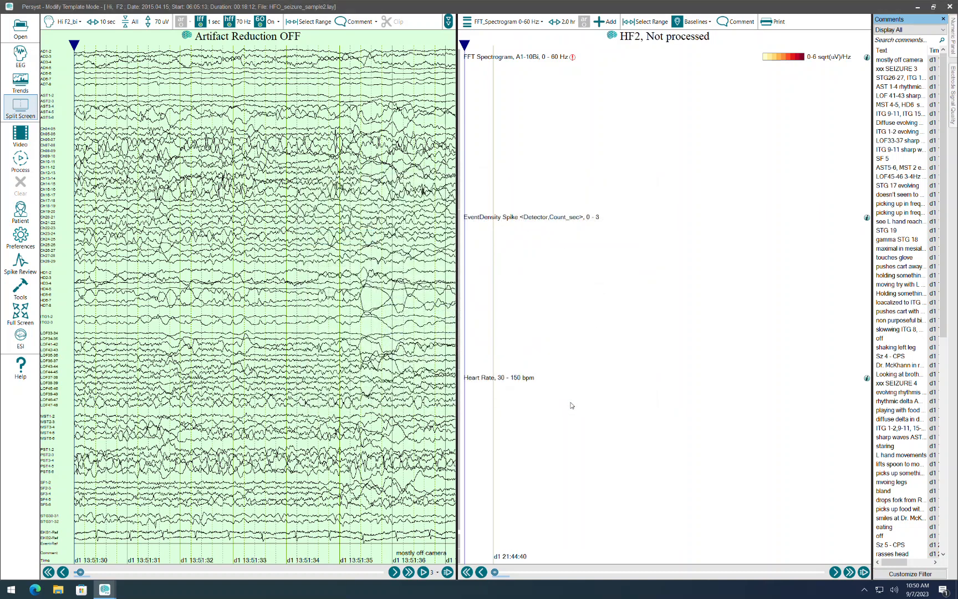
Step: Replicate the A1-10Bi FFT Spectrogram trend for all channel lists, and delete the original A1-10Bi trend
right_click(493, 61)
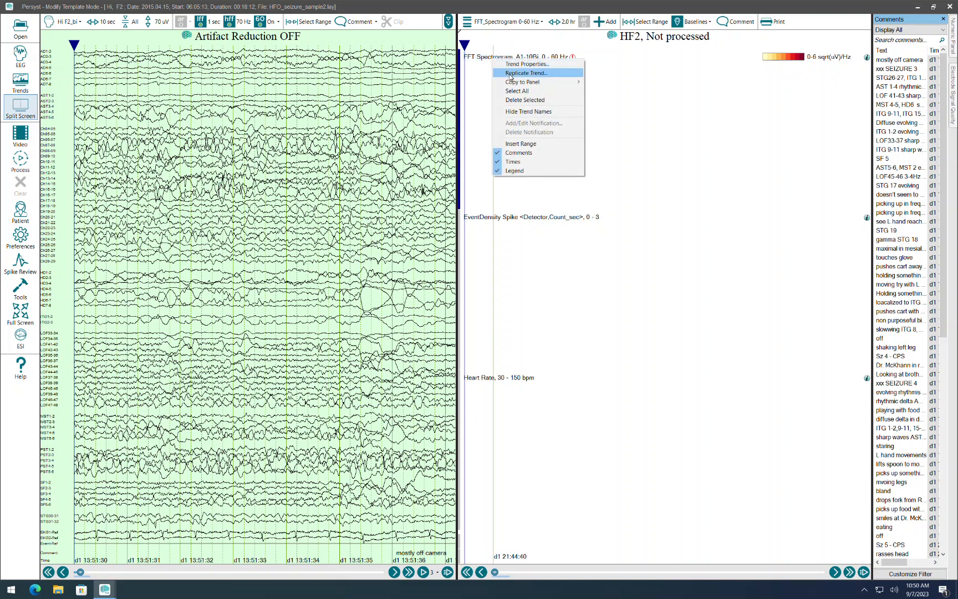
left_click(511, 73)
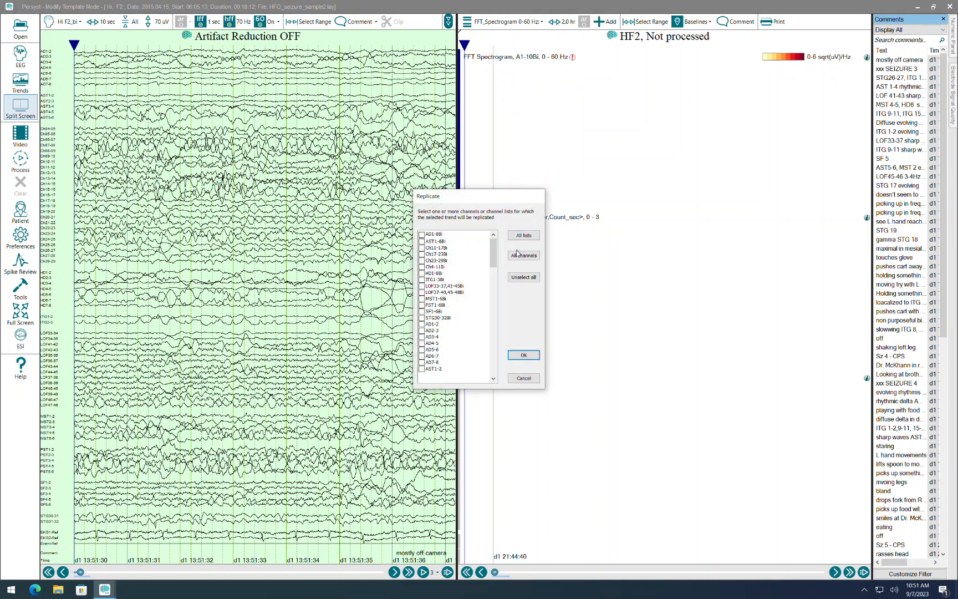
left_click(523, 235)
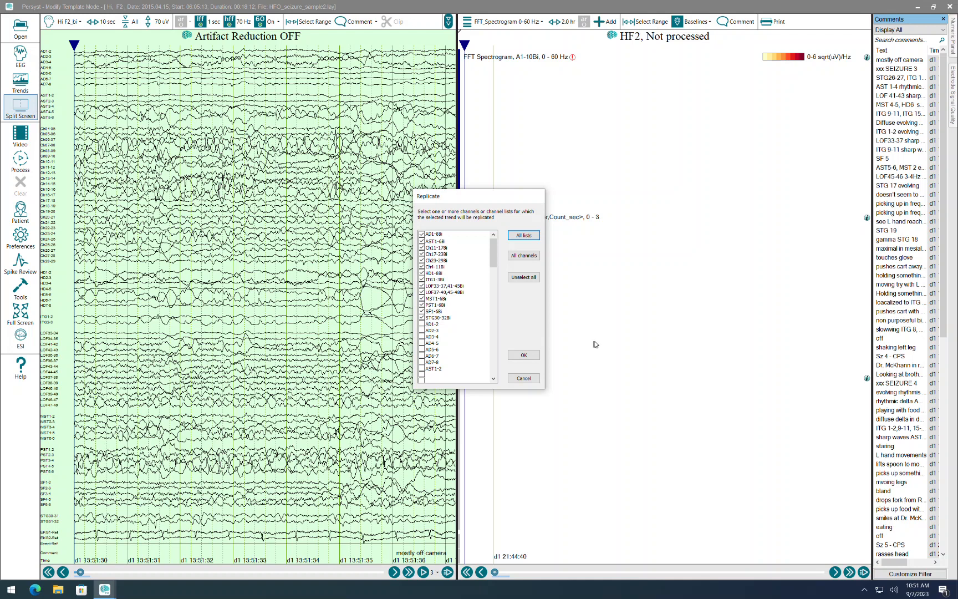
left_click(526, 356)
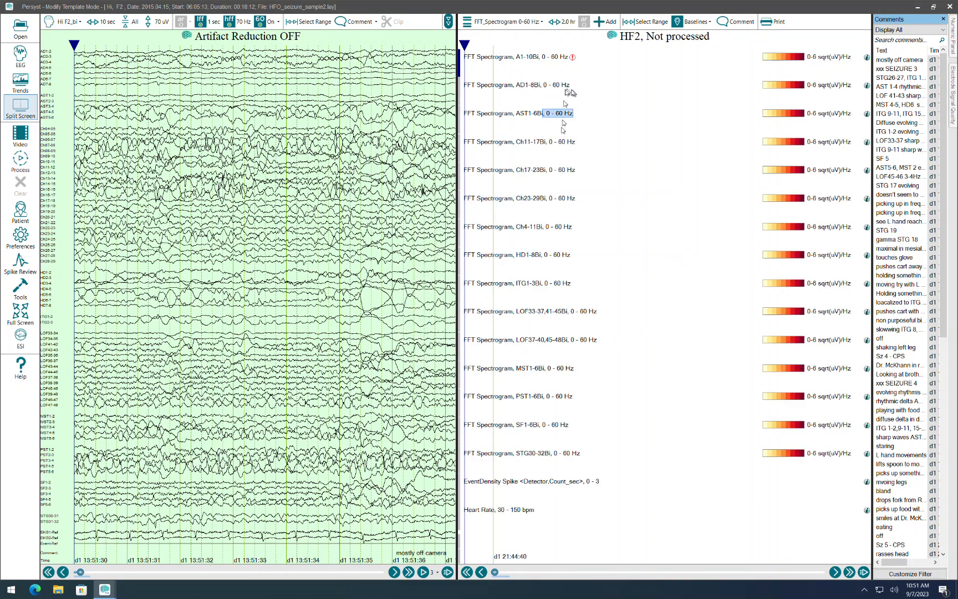
right_click(480, 59)
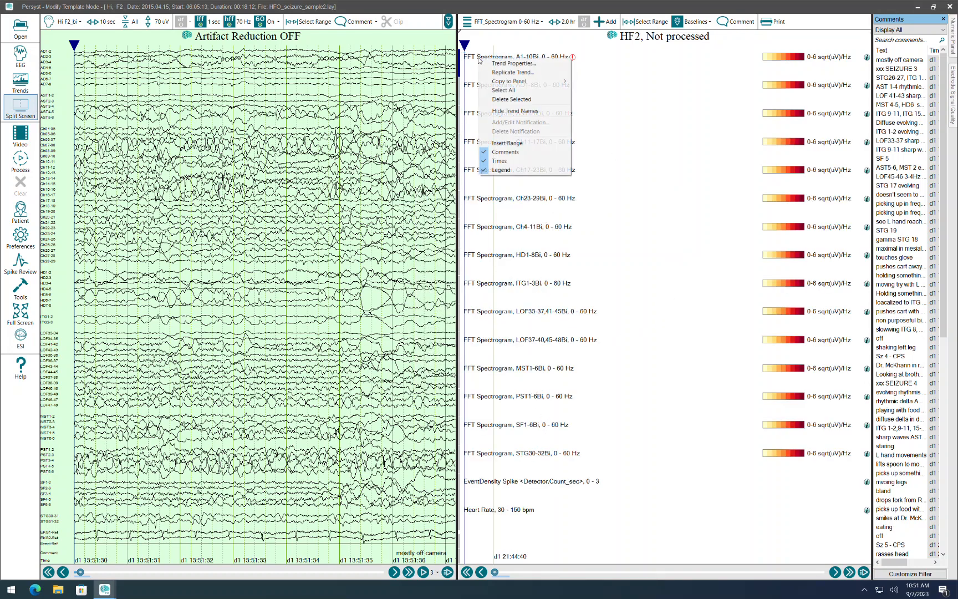
left_click(495, 99)
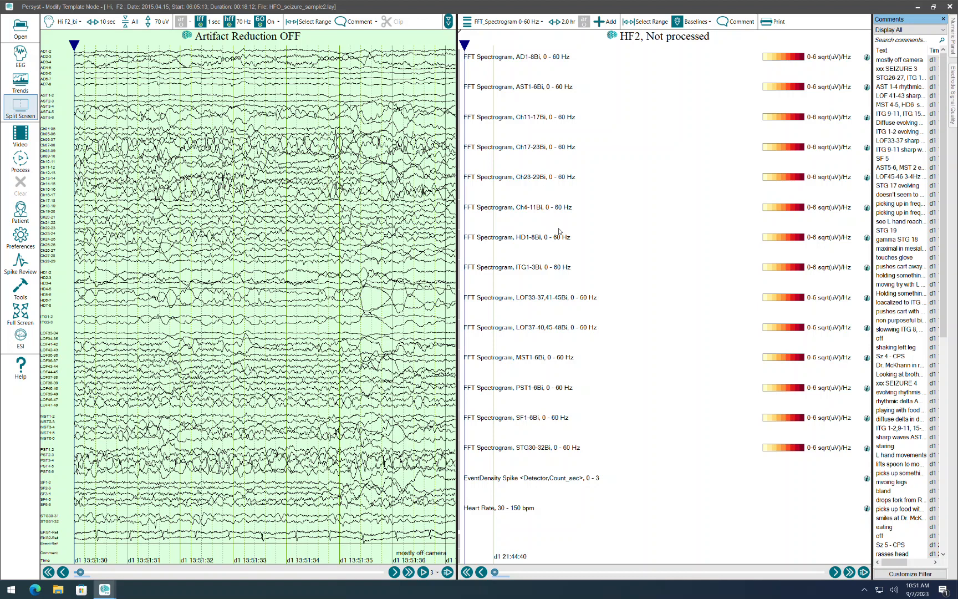
Step: In the FFT-Z Spectrogram 0-60 Hz panel, start replicating the A1-10Bi VsBaseline trend with all source instruments selected
left_click(521, 24)
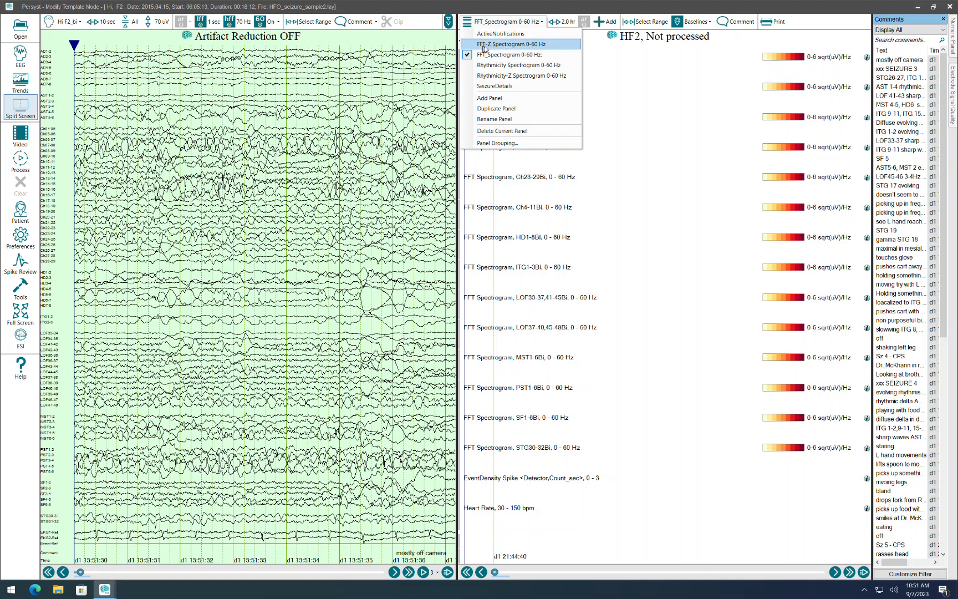
left_click(511, 48)
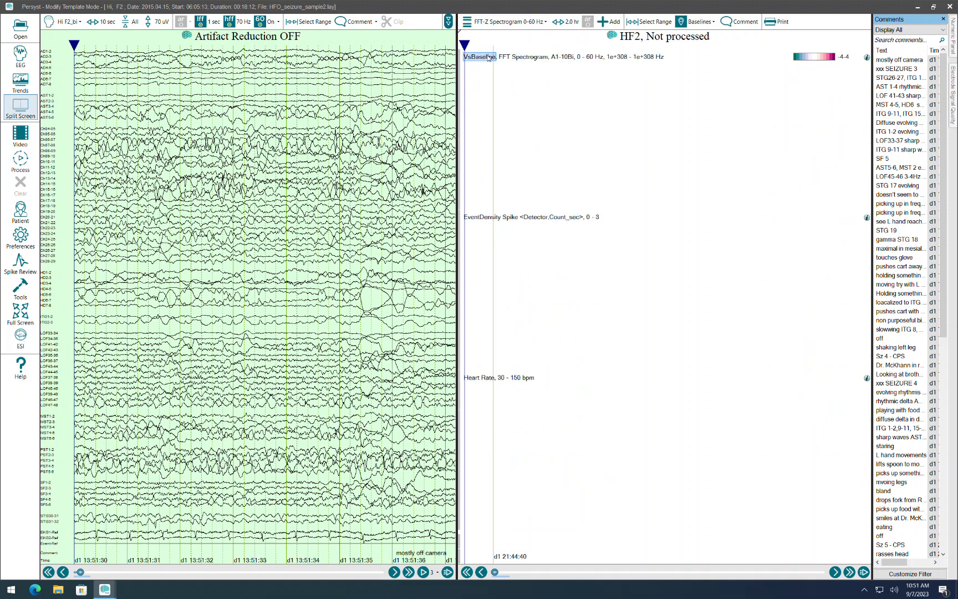
right_click(489, 58)
left_click(499, 69)
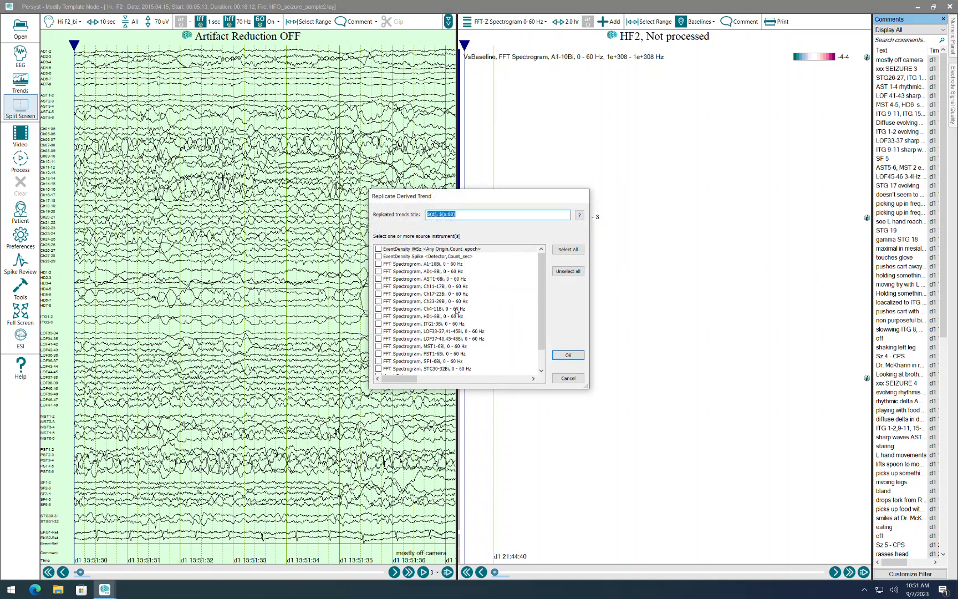
left_click(564, 250)
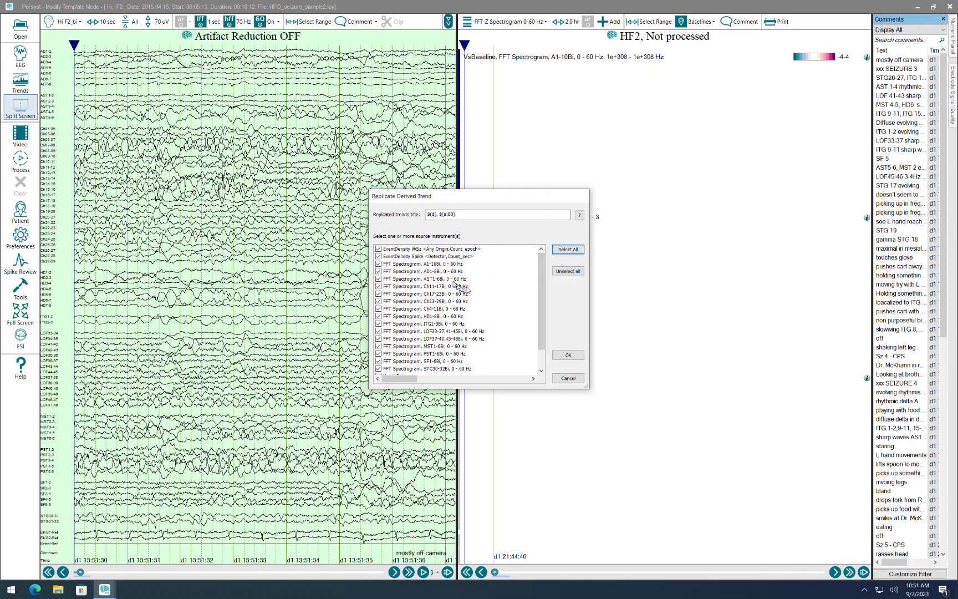
Step: Exclude both EventDensity sources, the A1-10Bi FFT Spectrogram, Heart Rate, the A1-10Bi Rhythmicity Spectrogram and its VsBaseline trend from the replication
left_click(379, 249)
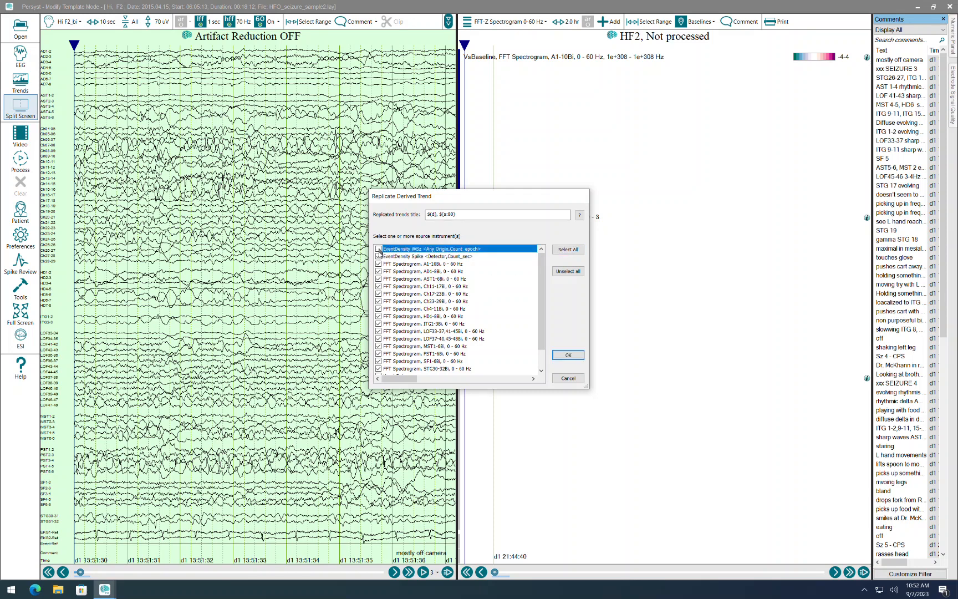
left_click(379, 257)
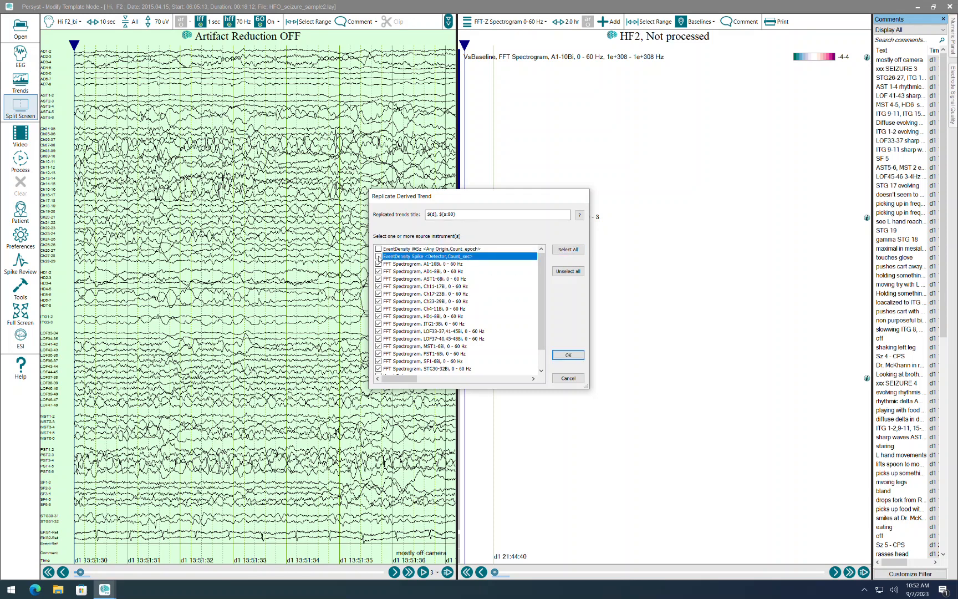
left_click(379, 264)
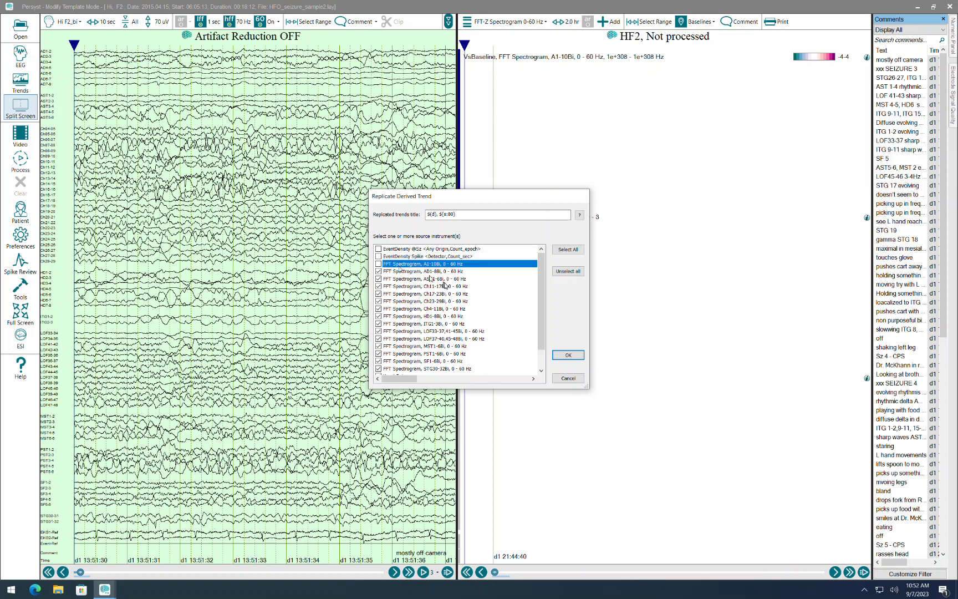
scroll(445, 286, "down", 1)
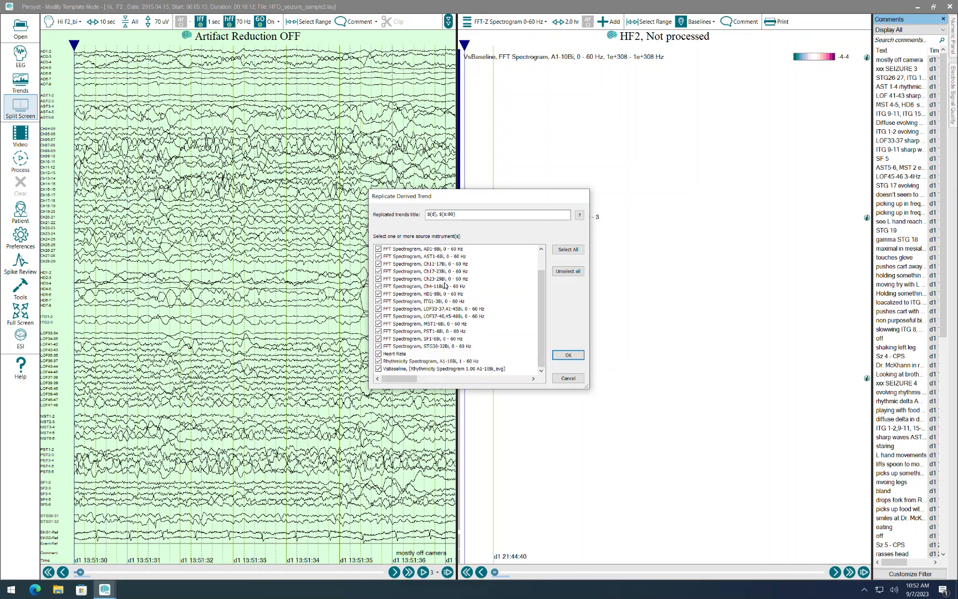
left_click(378, 354)
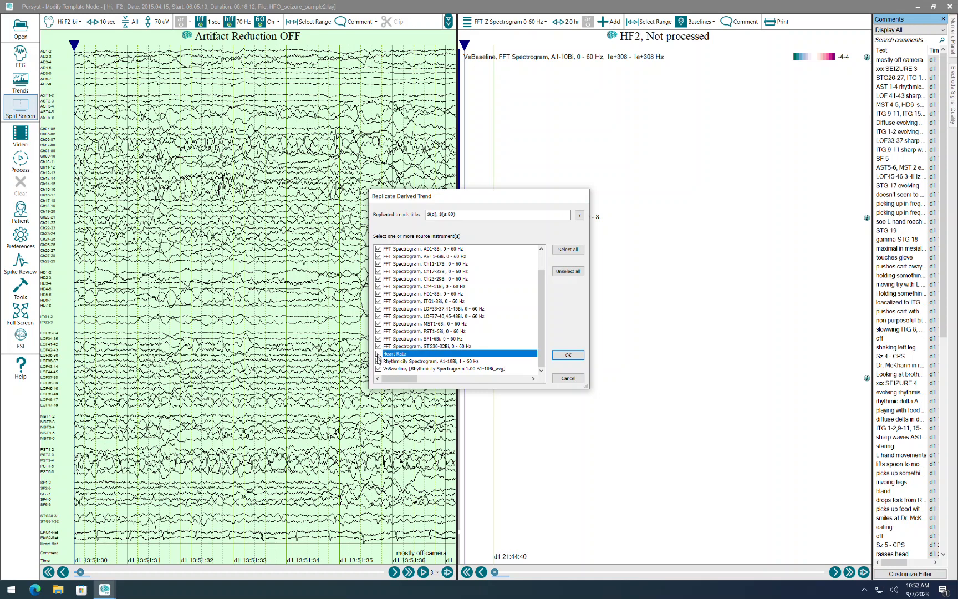
left_click(378, 361)
left_click(378, 368)
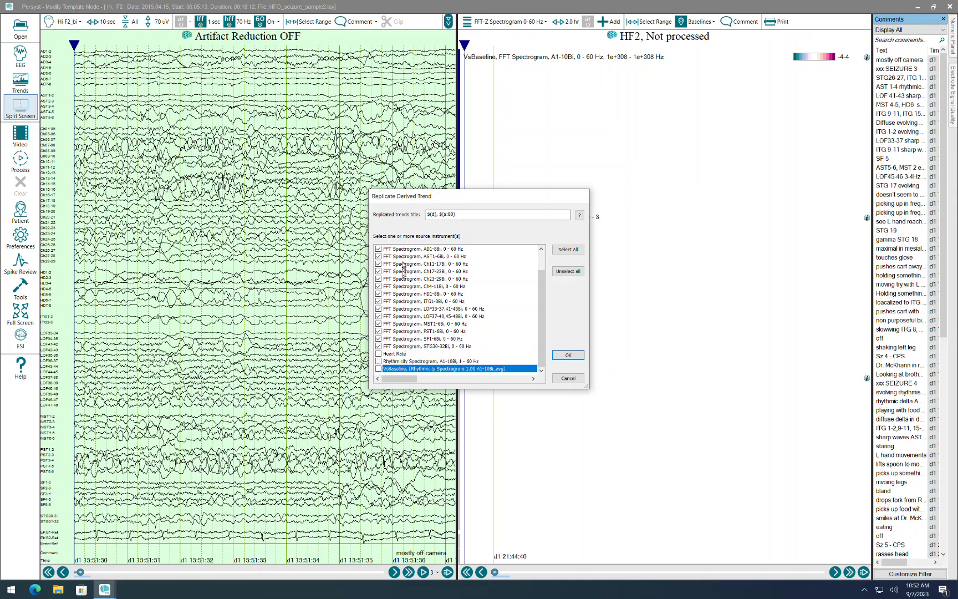
Step: Check the selected sources, create the replicated baseline trends, and delete the original A1-10Bi VsBaseline trend
scroll(406, 267, "up", 1)
scroll(408, 271, "down", 1)
scroll(415, 309, "up", 1)
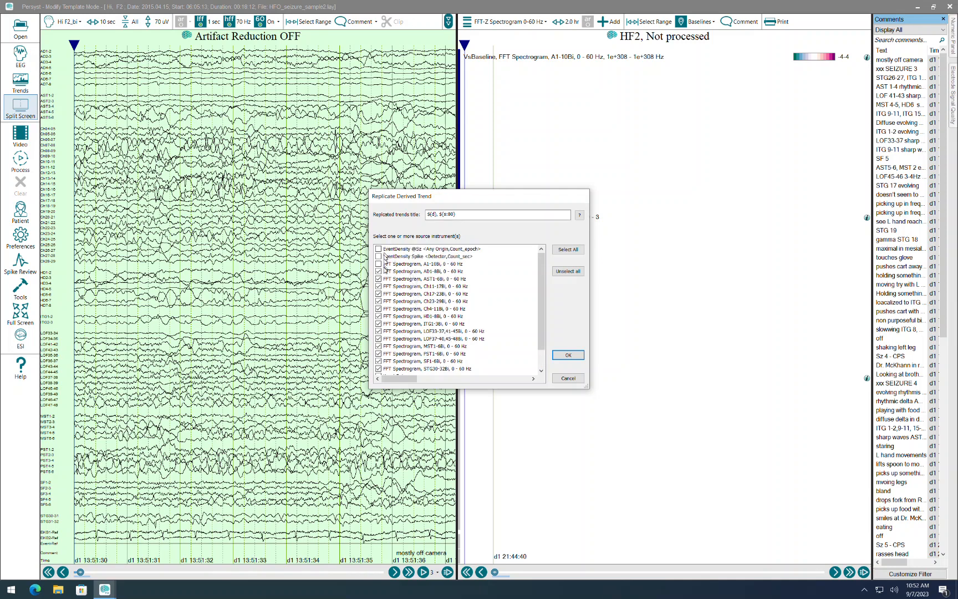
scroll(395, 284, "down", 1)
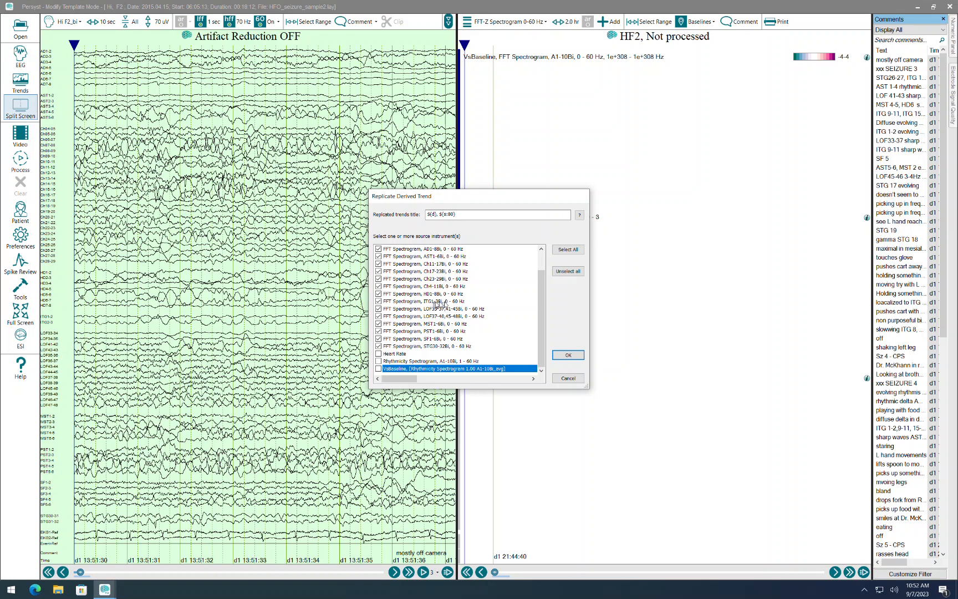
scroll(426, 294, "up", 1)
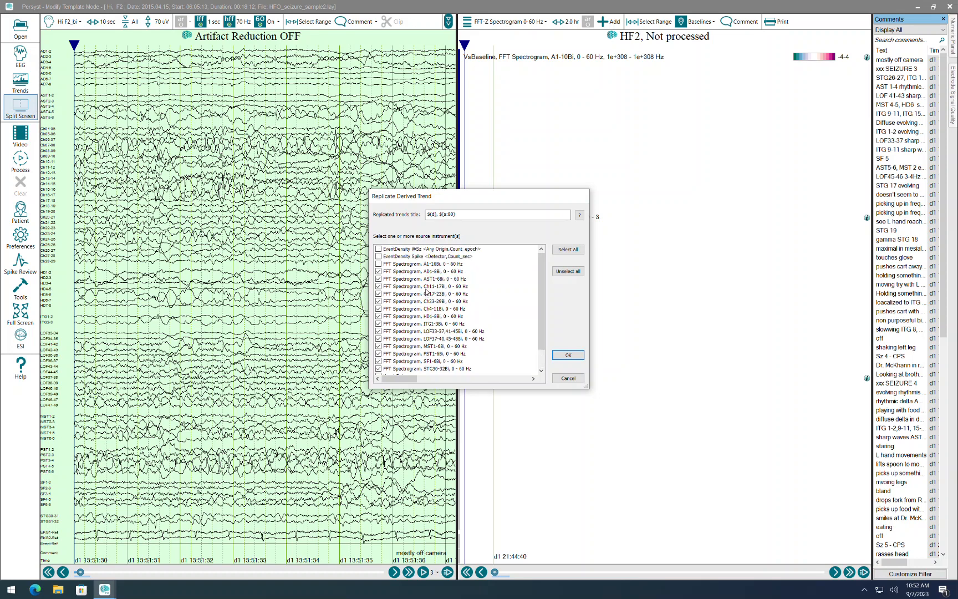
scroll(442, 310, "down", 1)
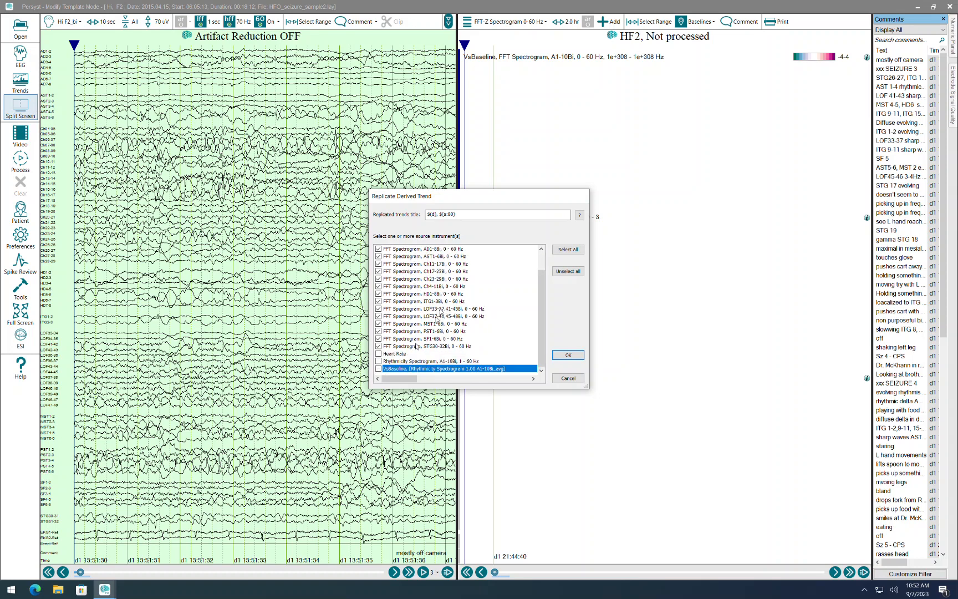
left_click(574, 357)
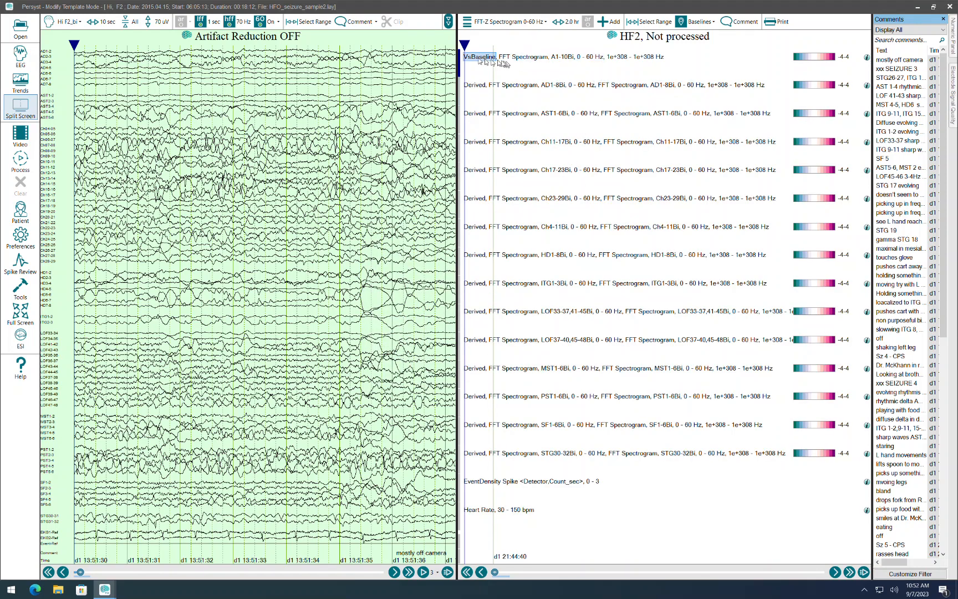
right_click(475, 62)
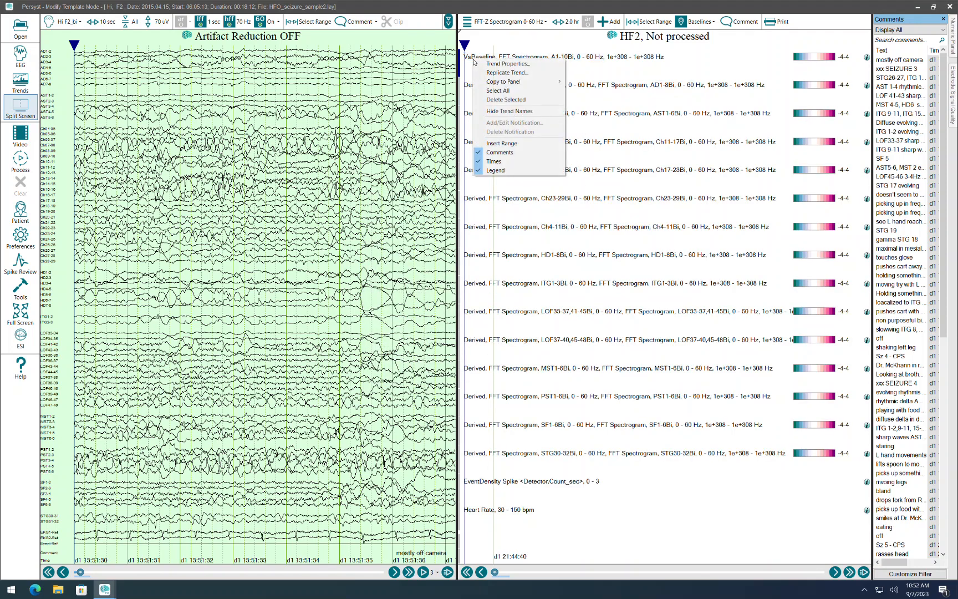
left_click(492, 99)
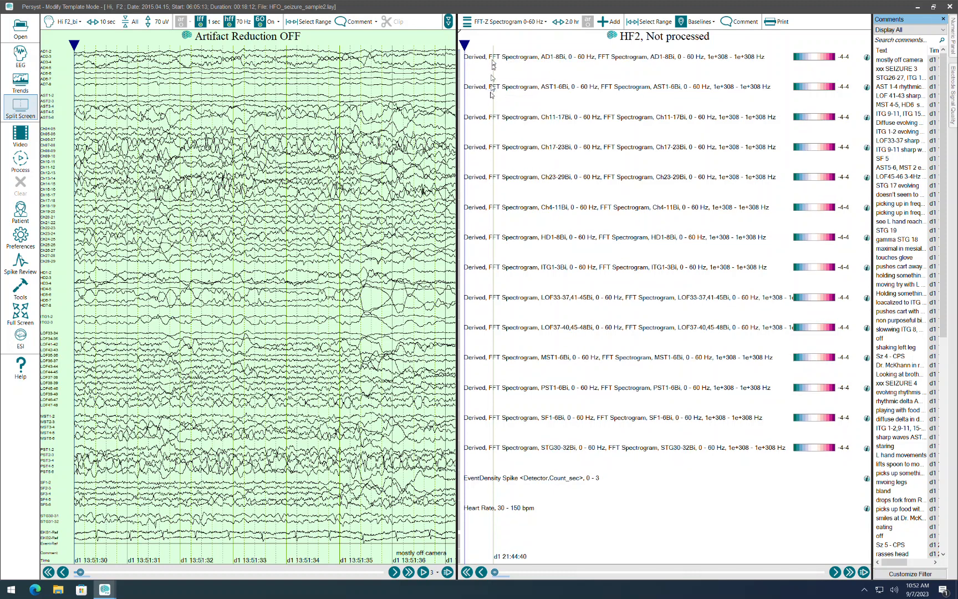
Step: In the Rhythmicity Spectrogram 0-60 Hz panel, replicate the A1-10Bi trend for all channel lists, and delete the original trend
left_click(498, 22)
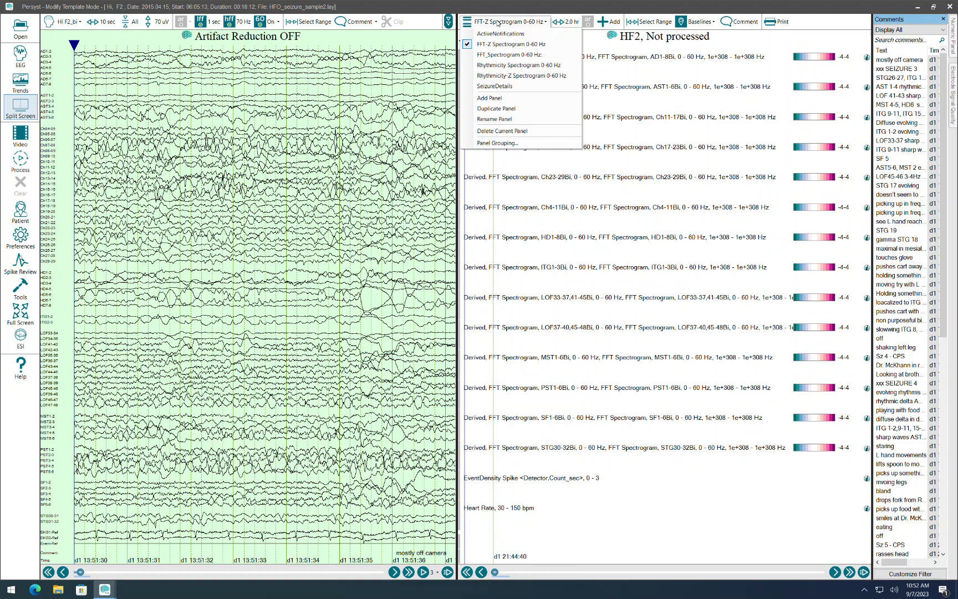
left_click(498, 67)
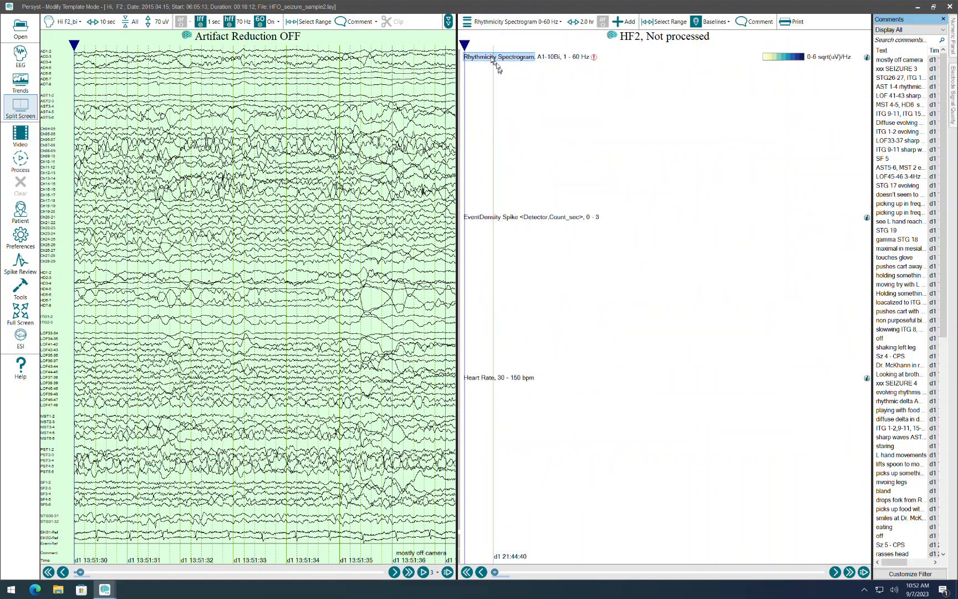
right_click(492, 58)
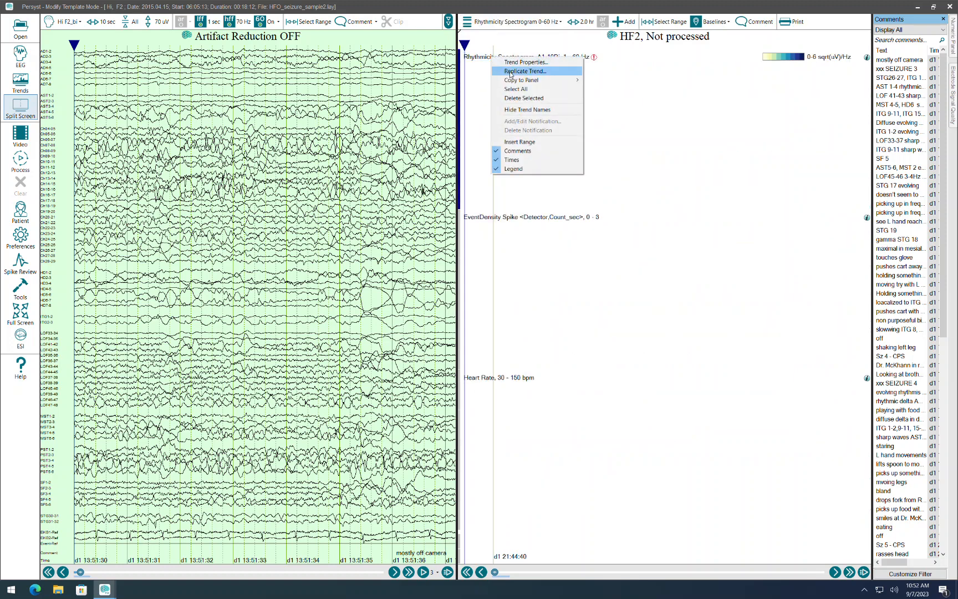
left_click(510, 72)
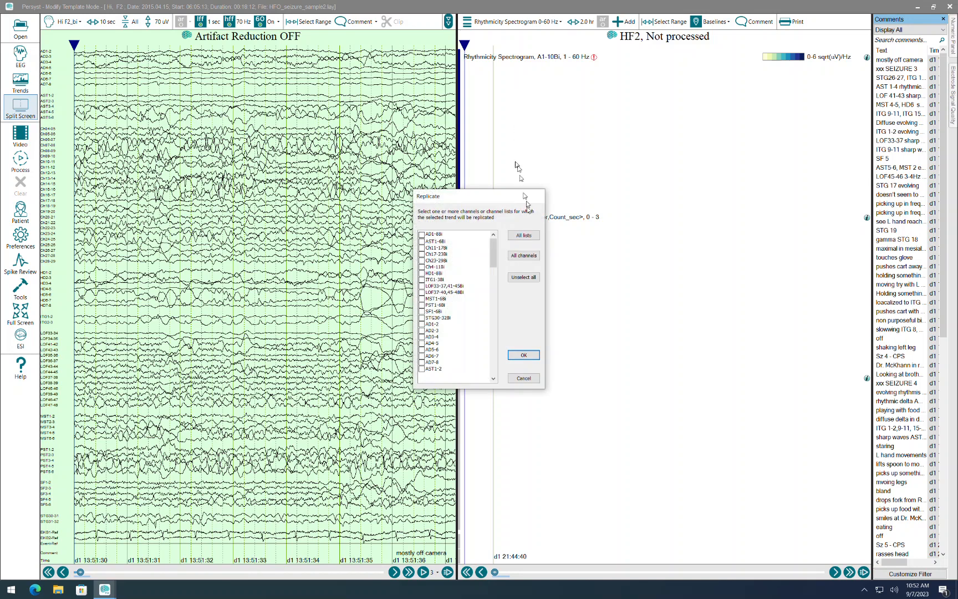
left_click(531, 236)
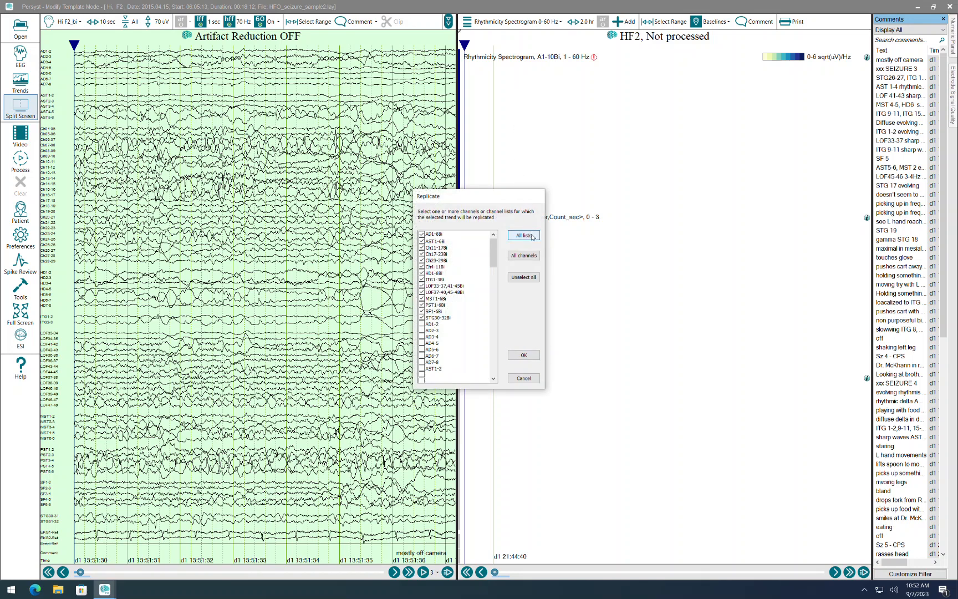
left_click(524, 355)
right_click(476, 58)
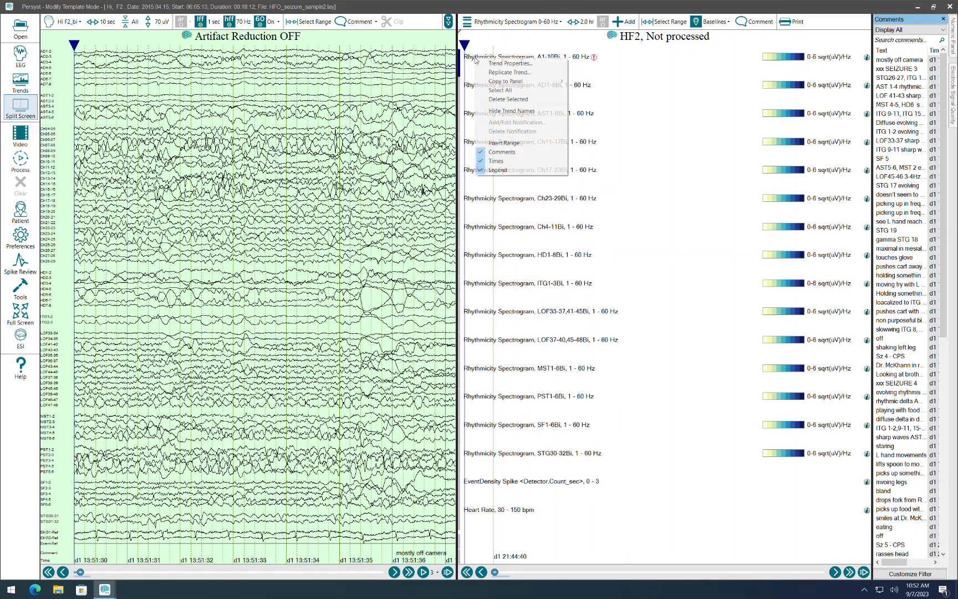
left_click(498, 100)
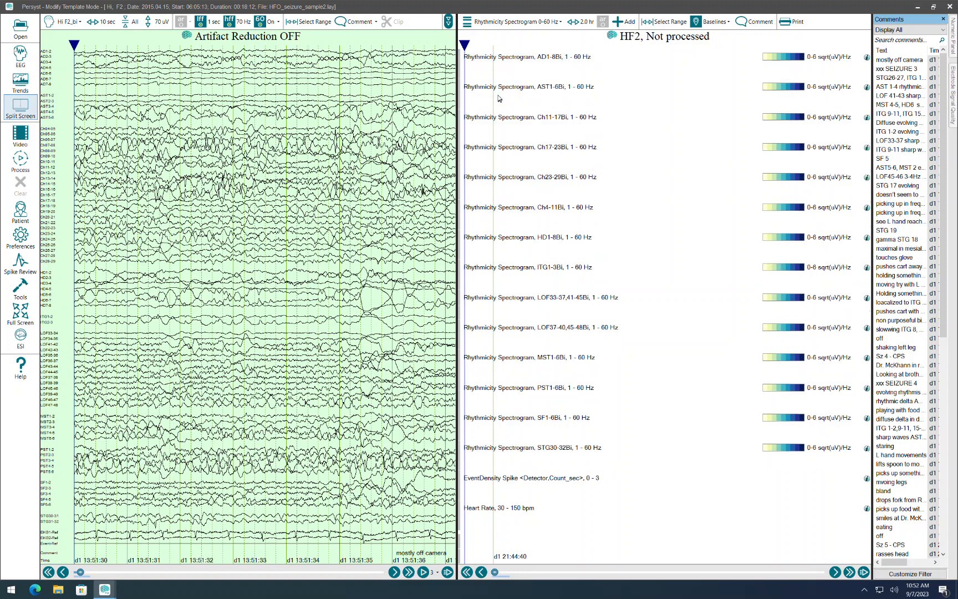
Step: Return to the FFT_Spectrogram 0-60 Hz panel, and open and confirm the HF2 template's trend preferences
left_click(506, 23)
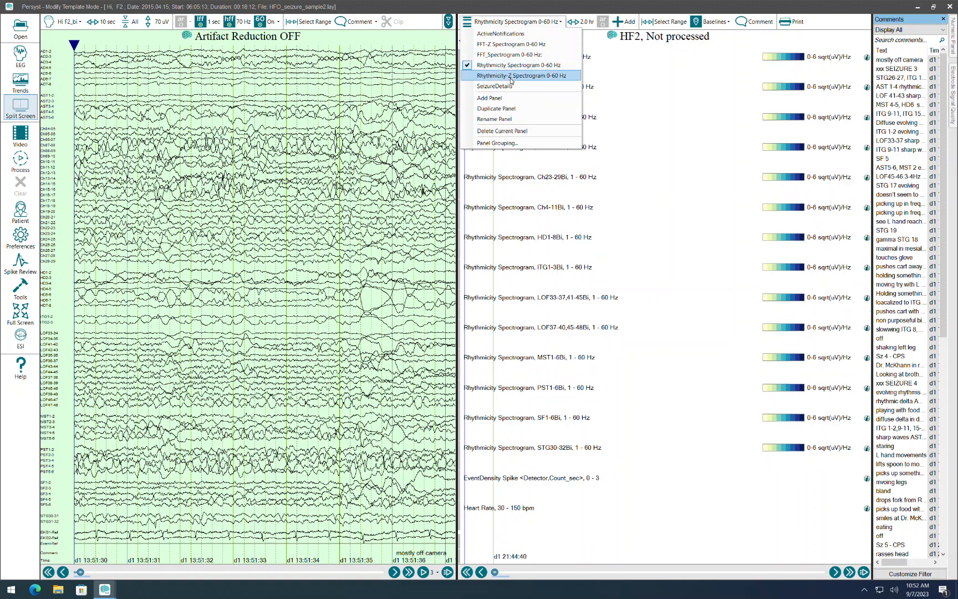
left_click(499, 53)
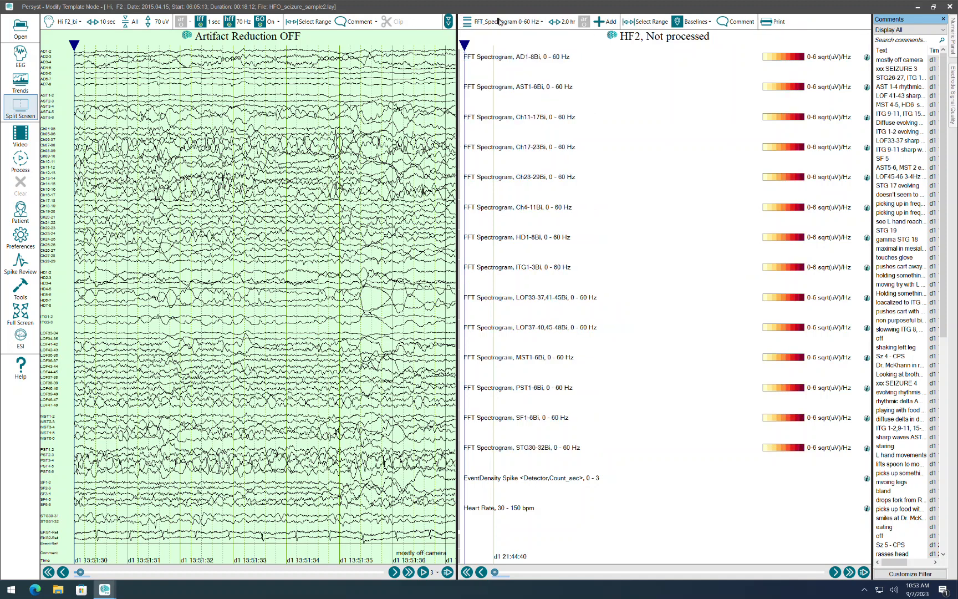
left_click(16, 243)
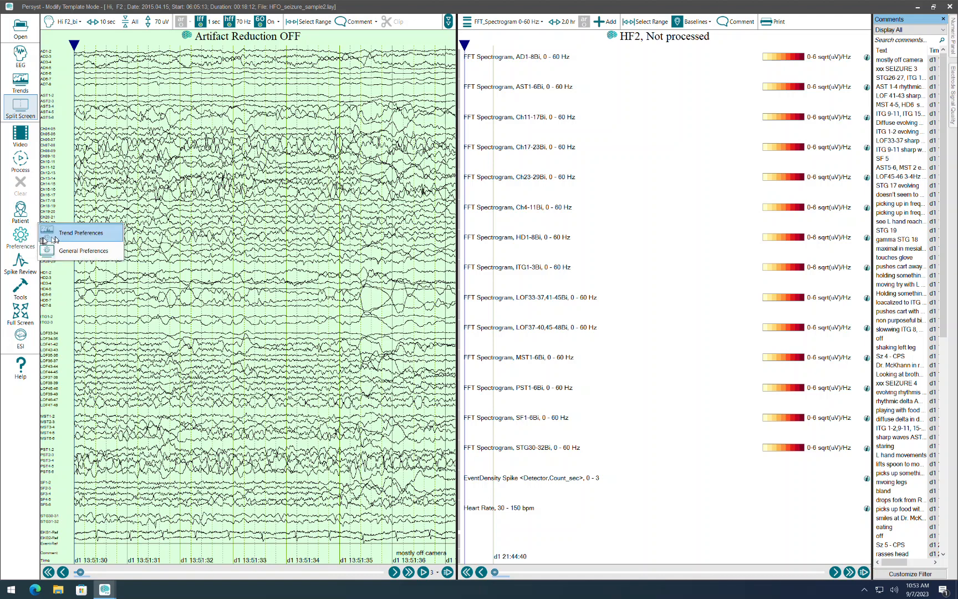
left_click(55, 238)
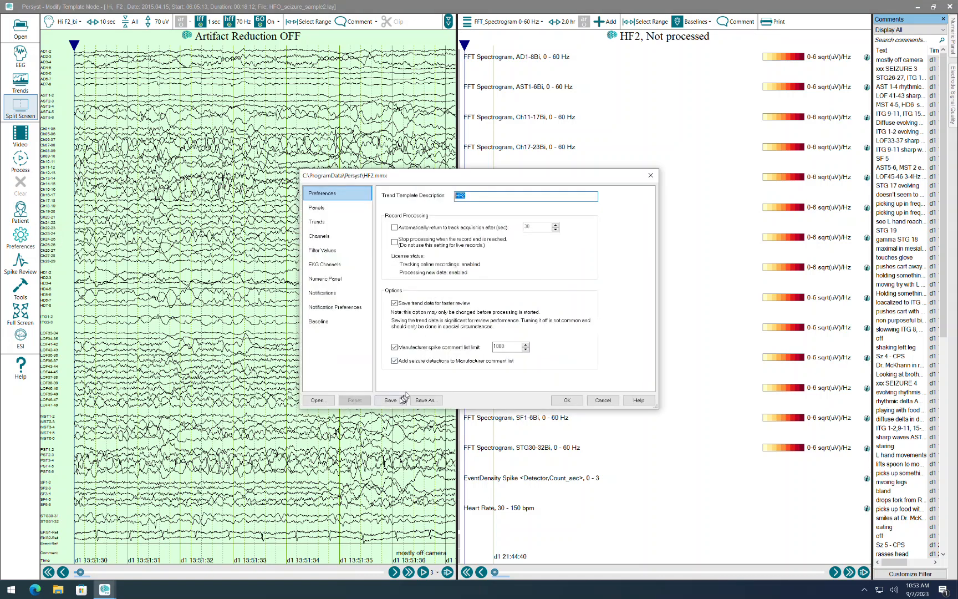
left_click(569, 401)
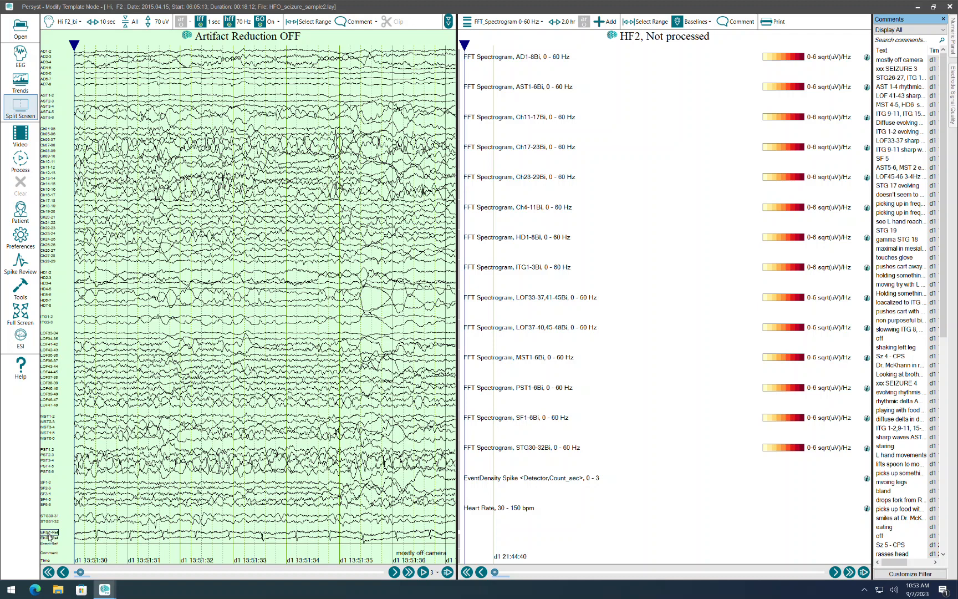
Step: Choose EKG1 as the G1 input of the Heart Rate trend's custom EKG channel and confirm the trend settings
double_click(480, 510)
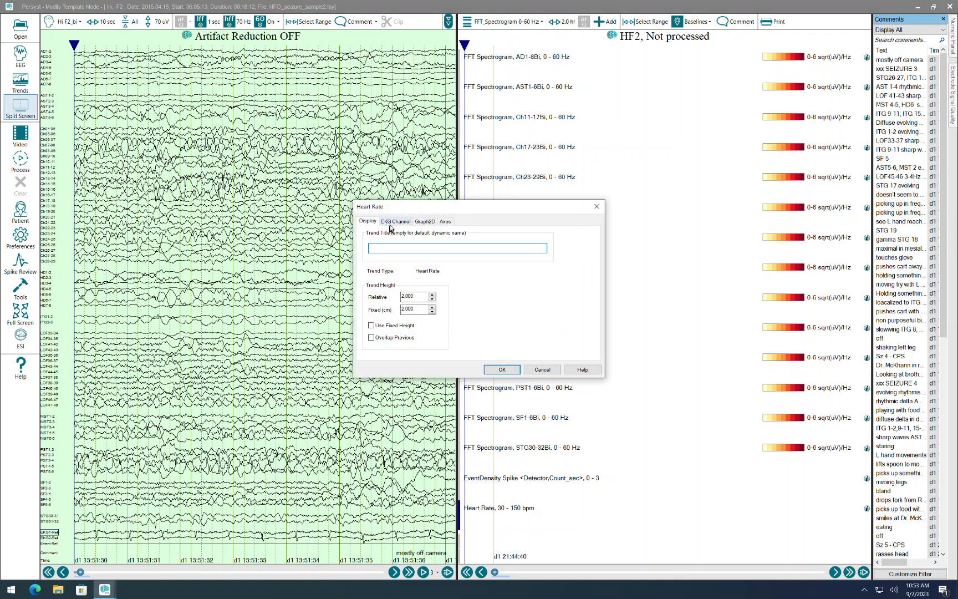
left_click(542, 370)
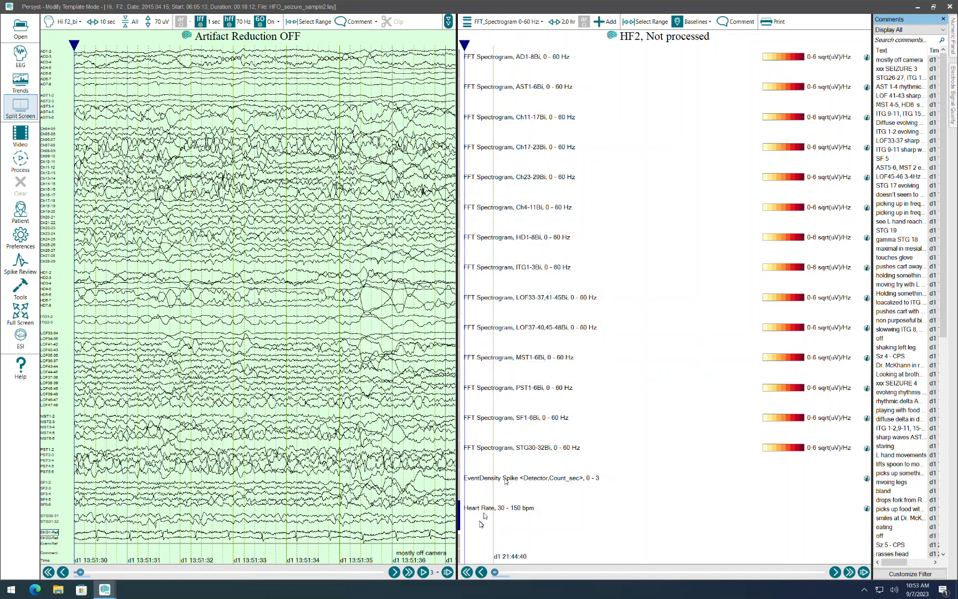
double_click(476, 509)
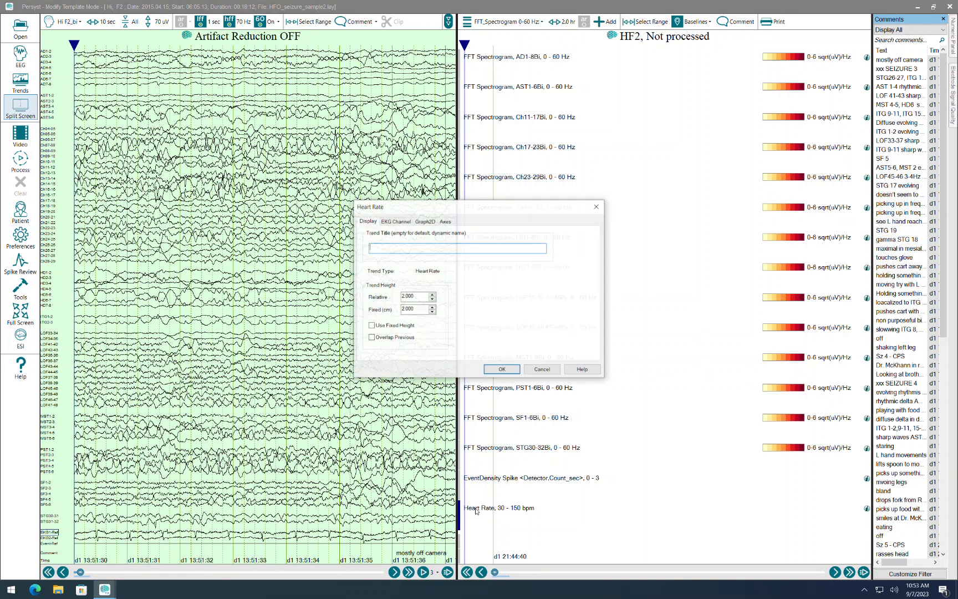
left_click(396, 221)
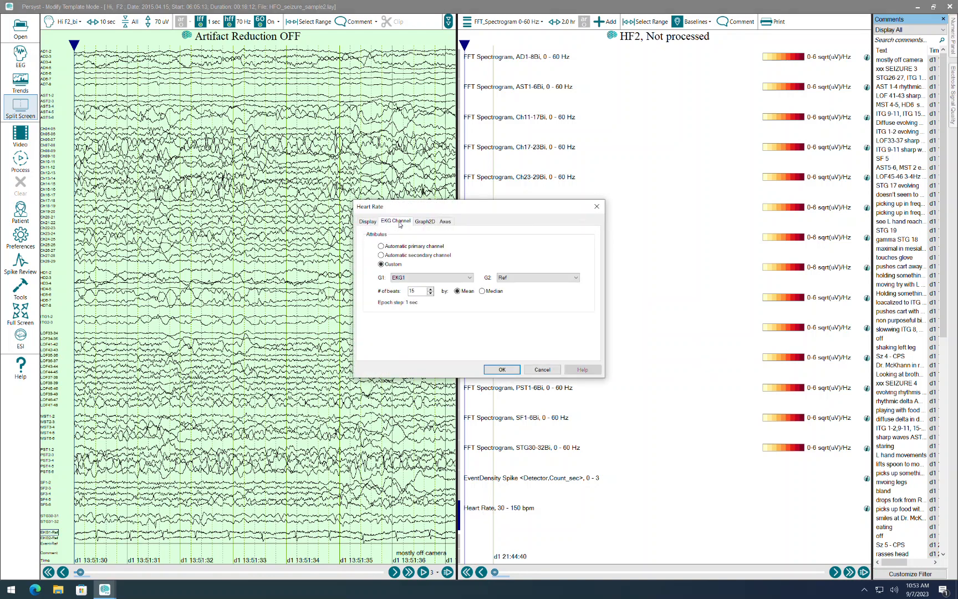
left_click(404, 278)
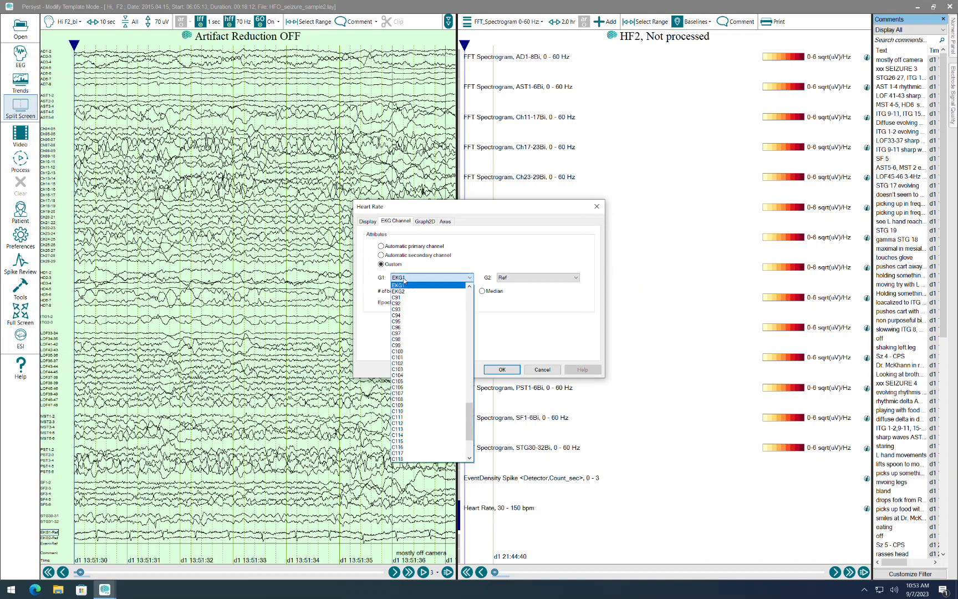
left_click(408, 285)
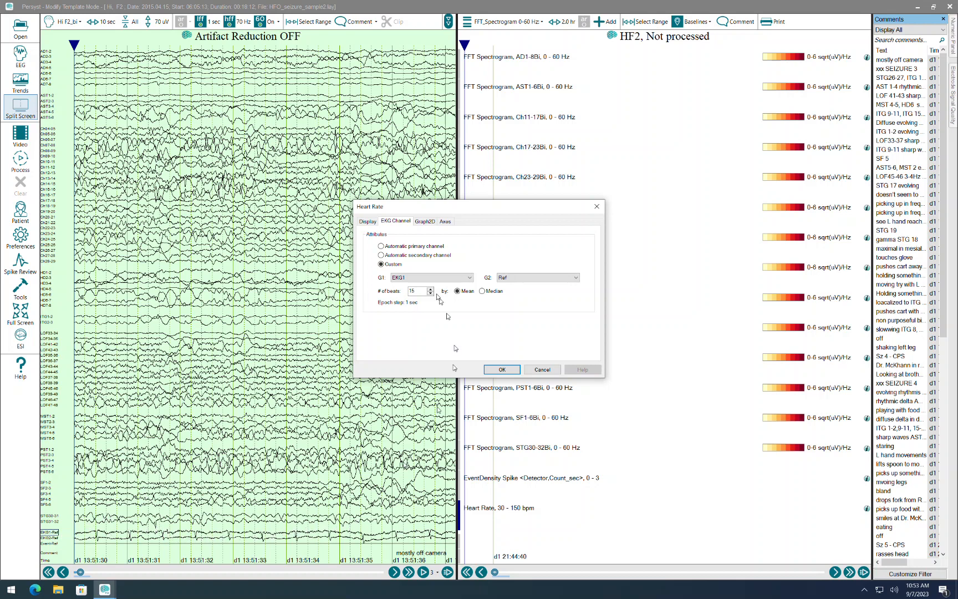
left_click(433, 276)
left_click(432, 284)
left_click(502, 369)
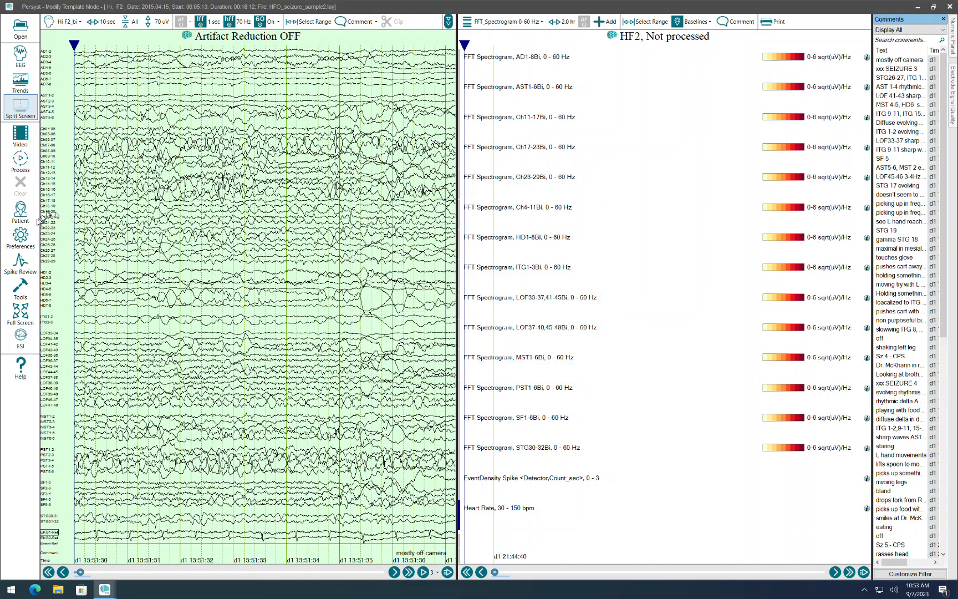
Step: Review and confirm the HF2 template's trend preferences, then exit template modification and save the changes to HF2.mmx
left_click(31, 237)
left_click(55, 236)
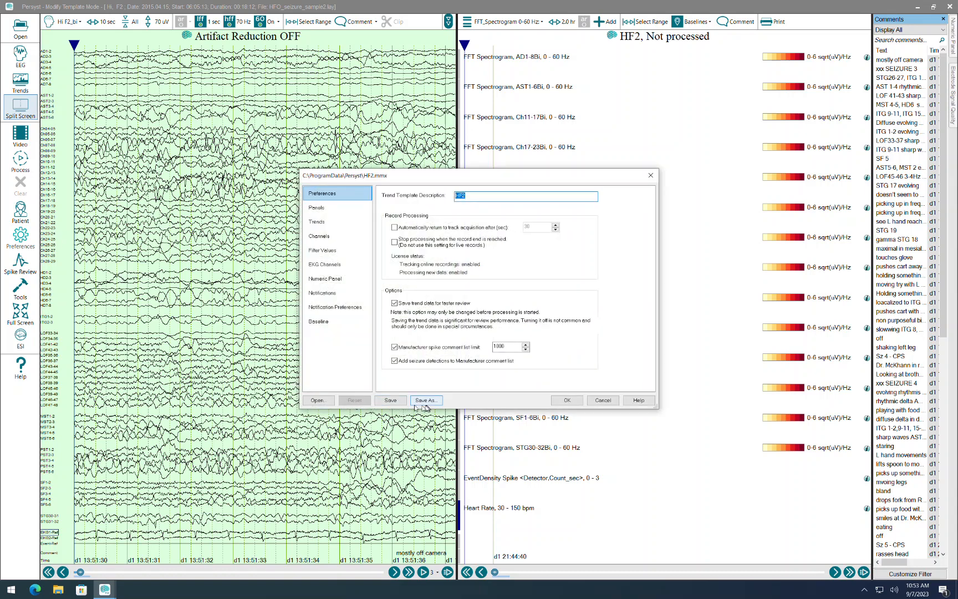
left_click(560, 400)
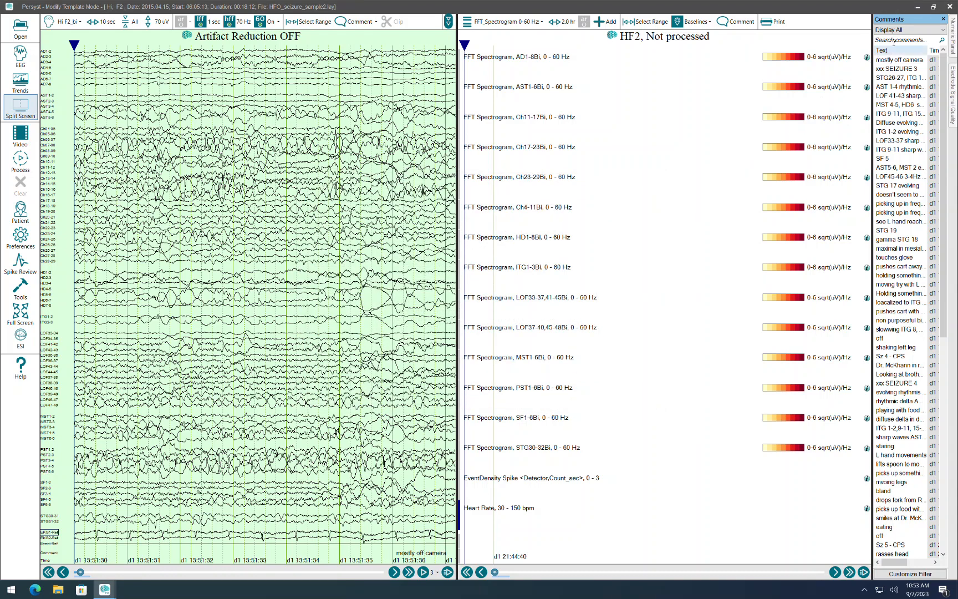
left_click(950, 7)
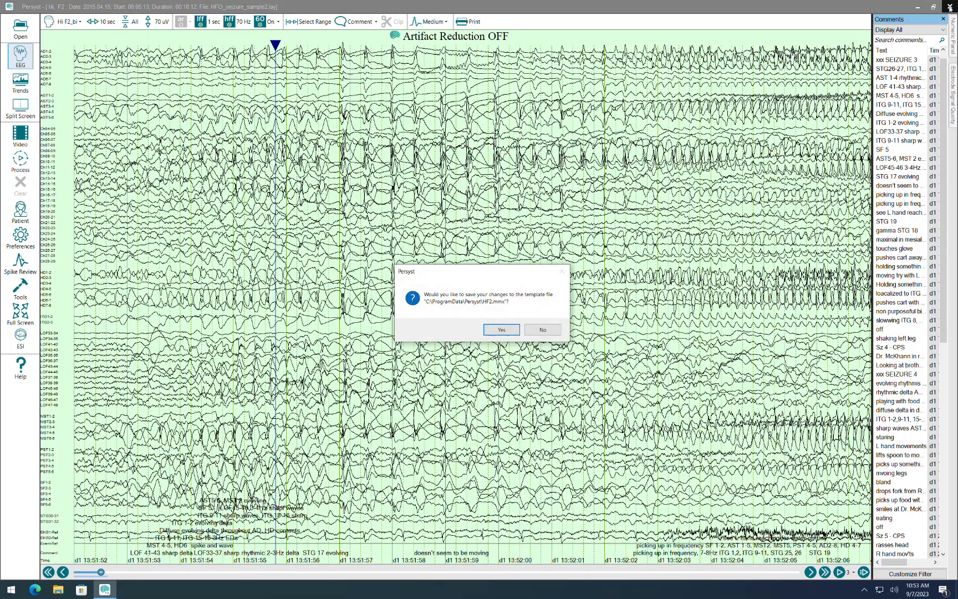
left_click(501, 330)
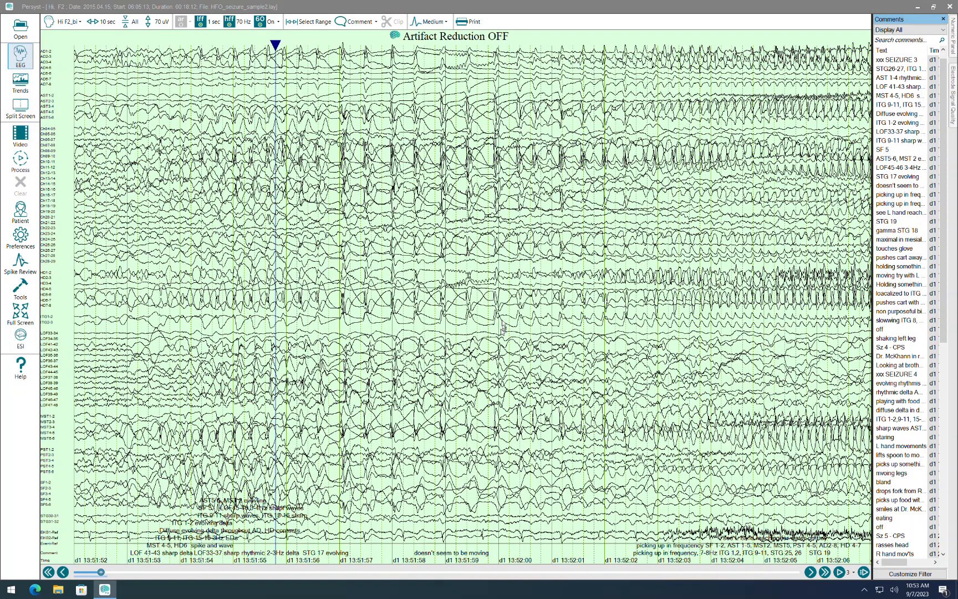
Step: Load the HF2.mmx trend template in the split-screen view, and process part of the record before pausing
left_click(20, 107)
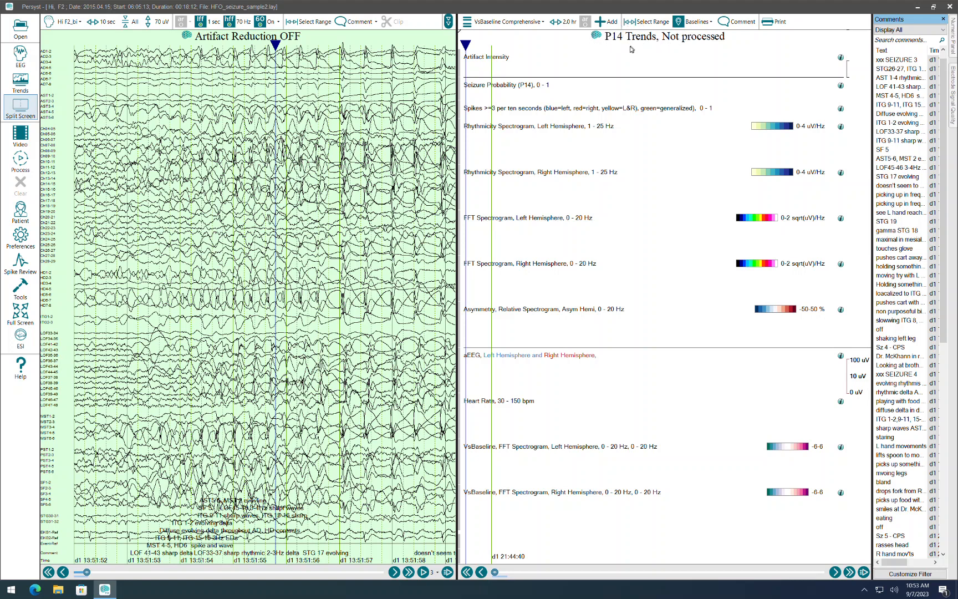
left_click(24, 236)
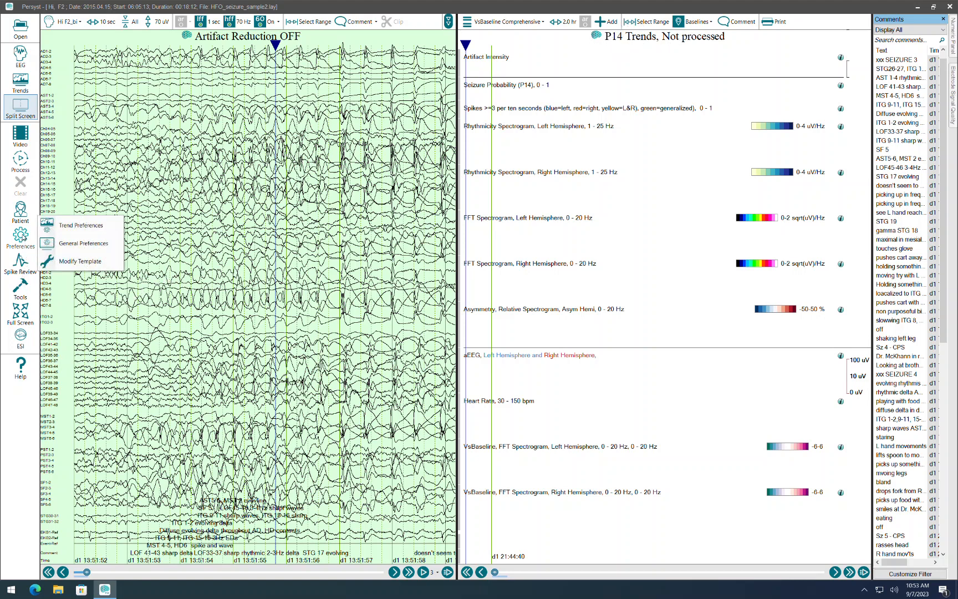
left_click(68, 228)
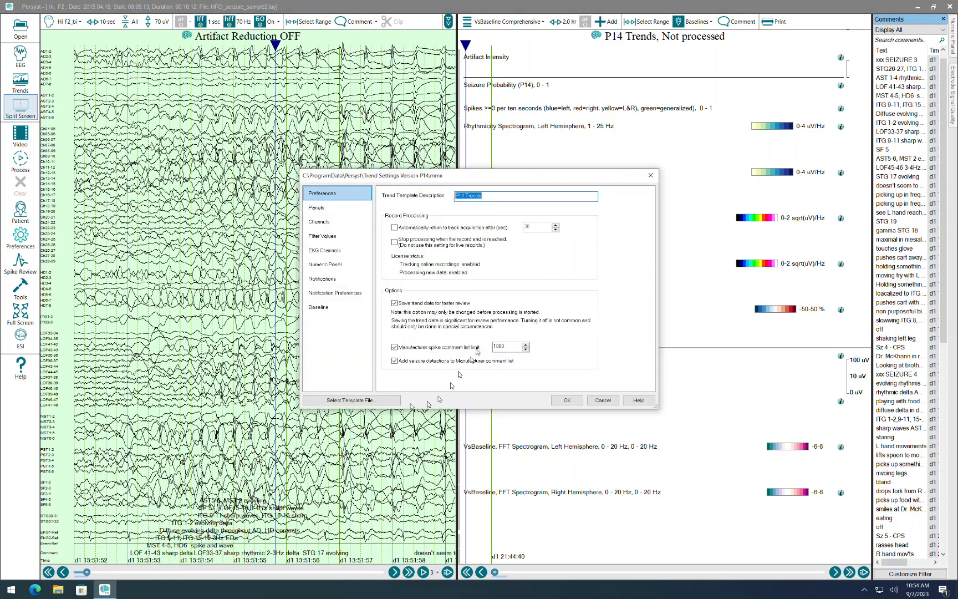
left_click(373, 401)
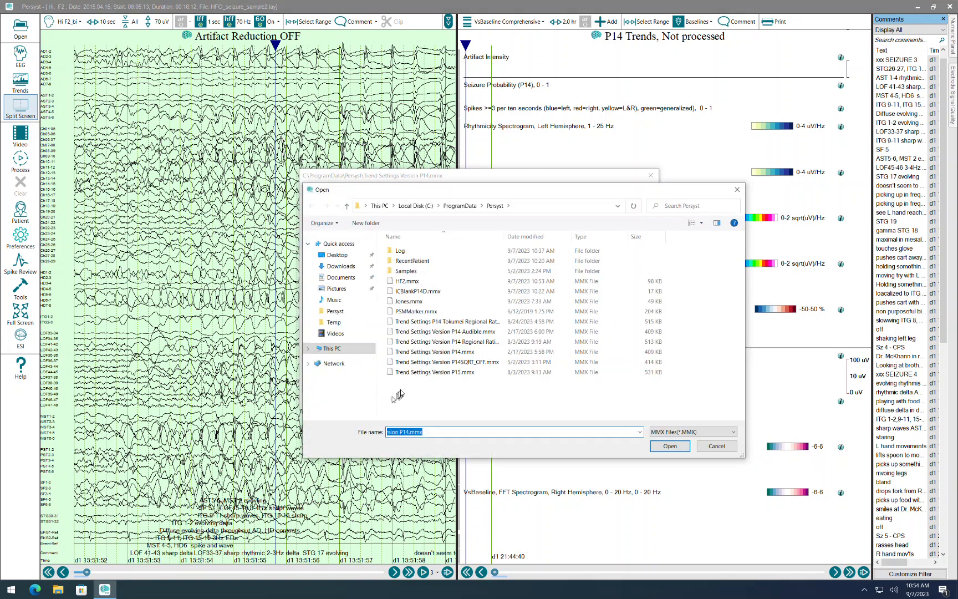
left_click(402, 283)
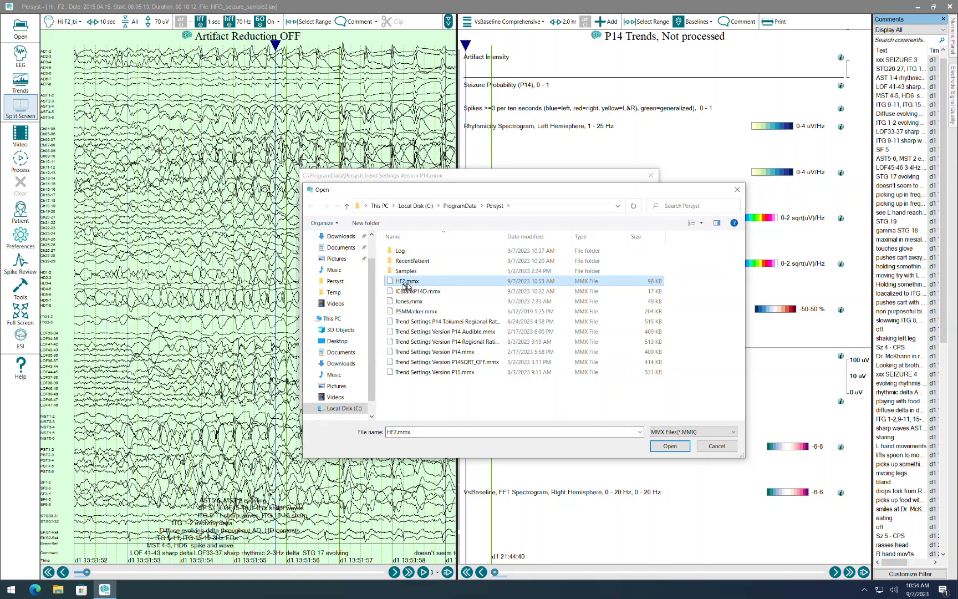
left_click(668, 447)
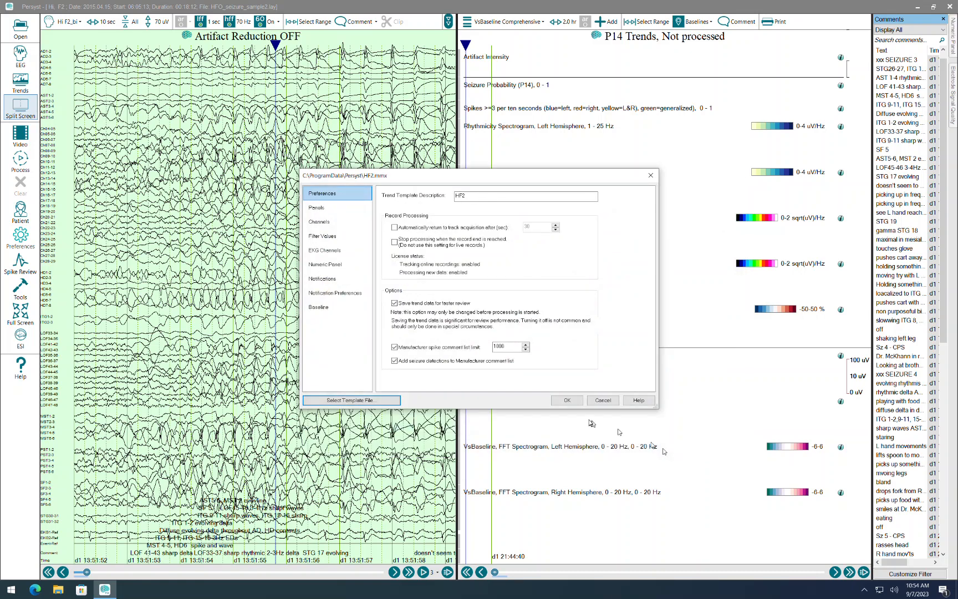
left_click(567, 401)
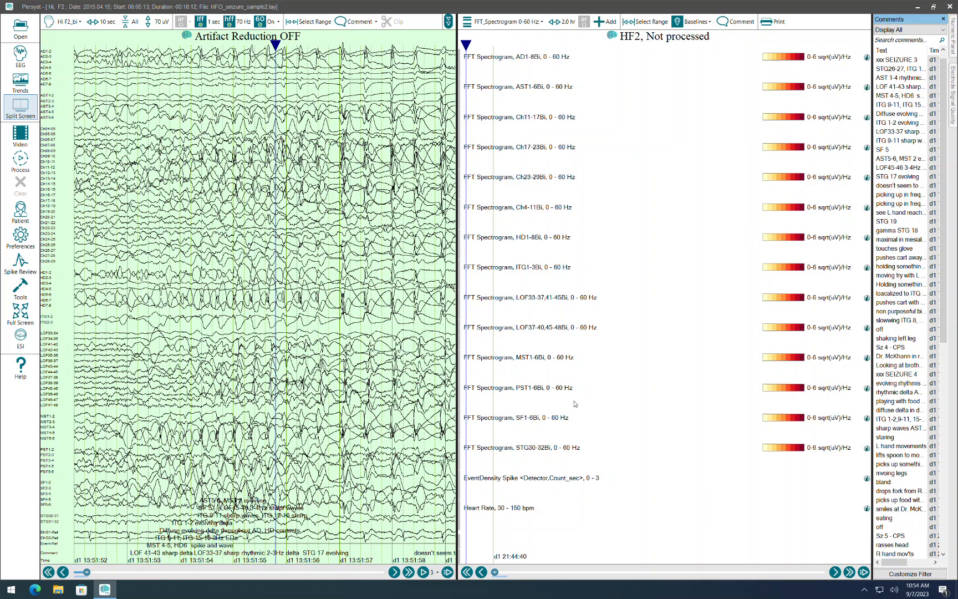
left_click(21, 161)
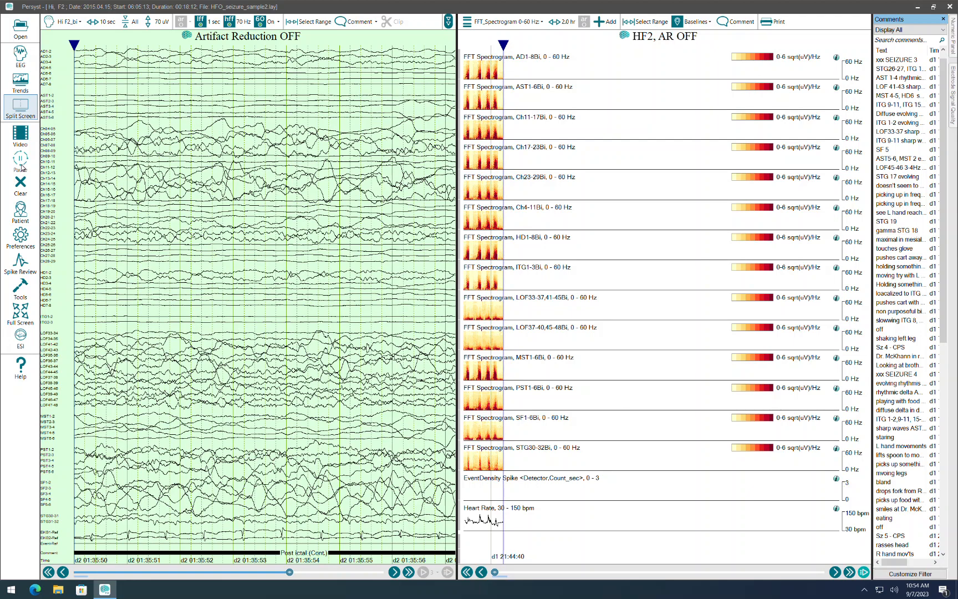
left_click(22, 166)
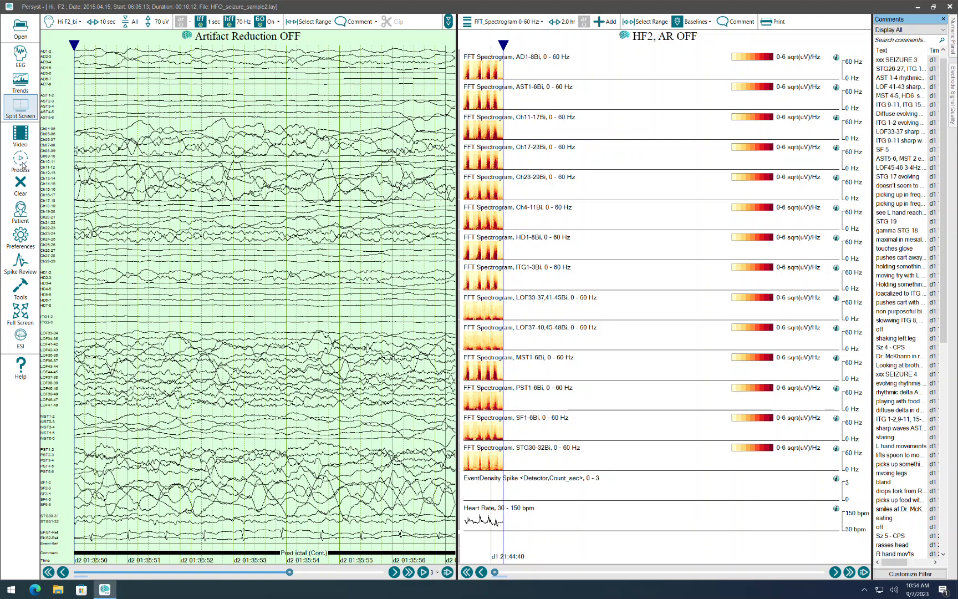
Step: Open the Reveal tool and select the DefaultScalp detection protocol
left_click(22, 288)
left_click(101, 241)
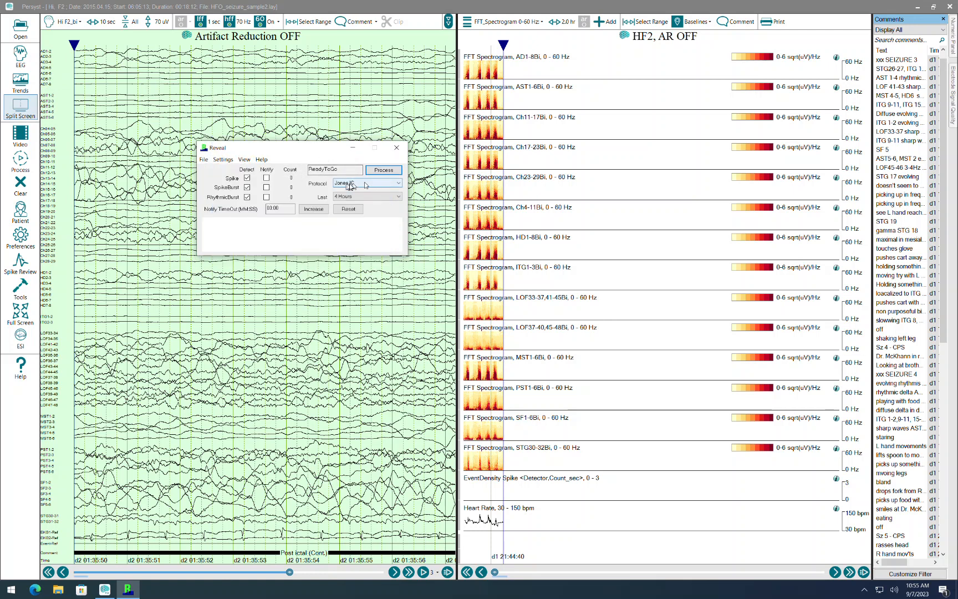
left_click(223, 160)
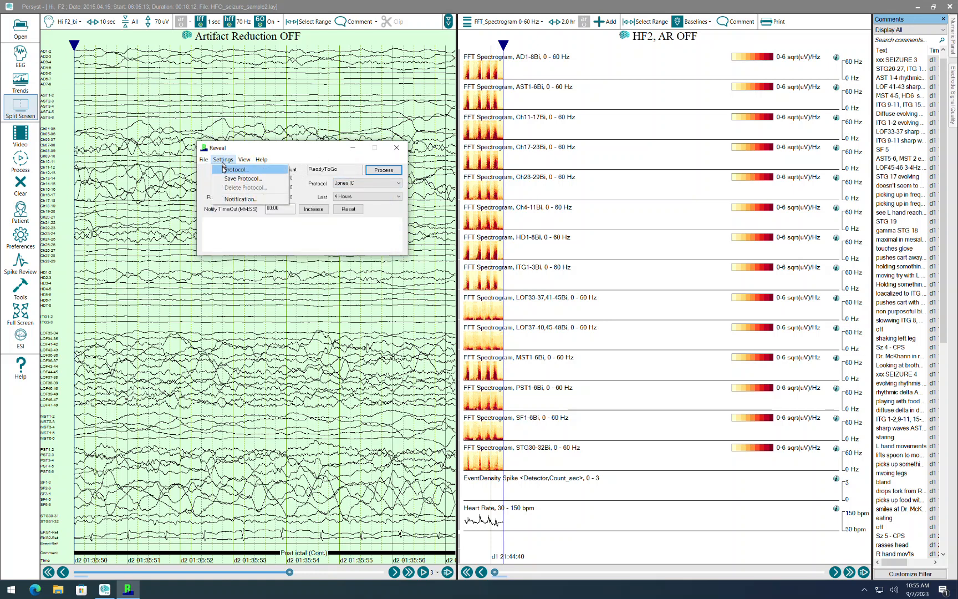
left_click(373, 184)
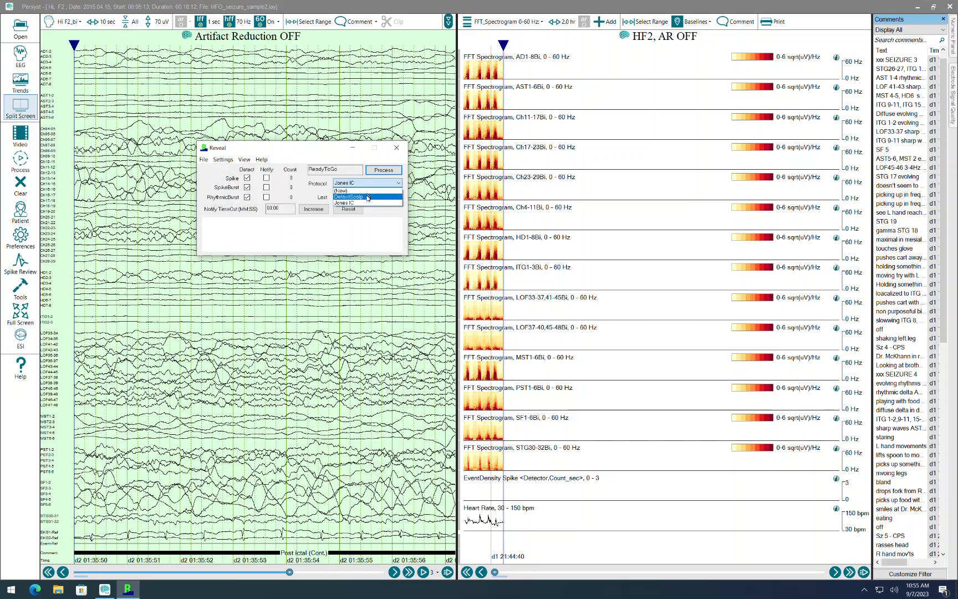
left_click(368, 197)
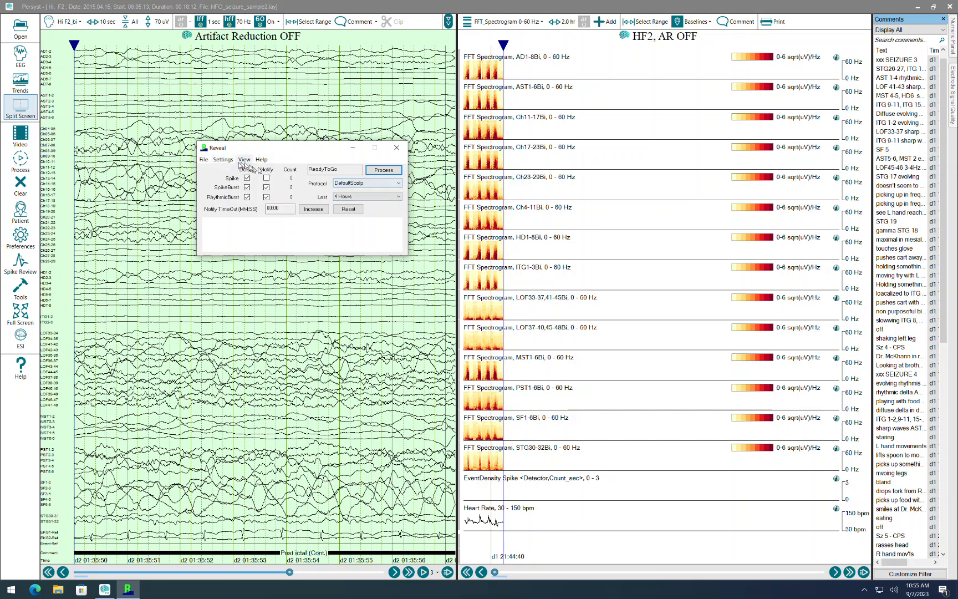
Step: Open the Reveal protocol's event settings and apply the Hi F2_bi montage as the spike montage
left_click(208, 161)
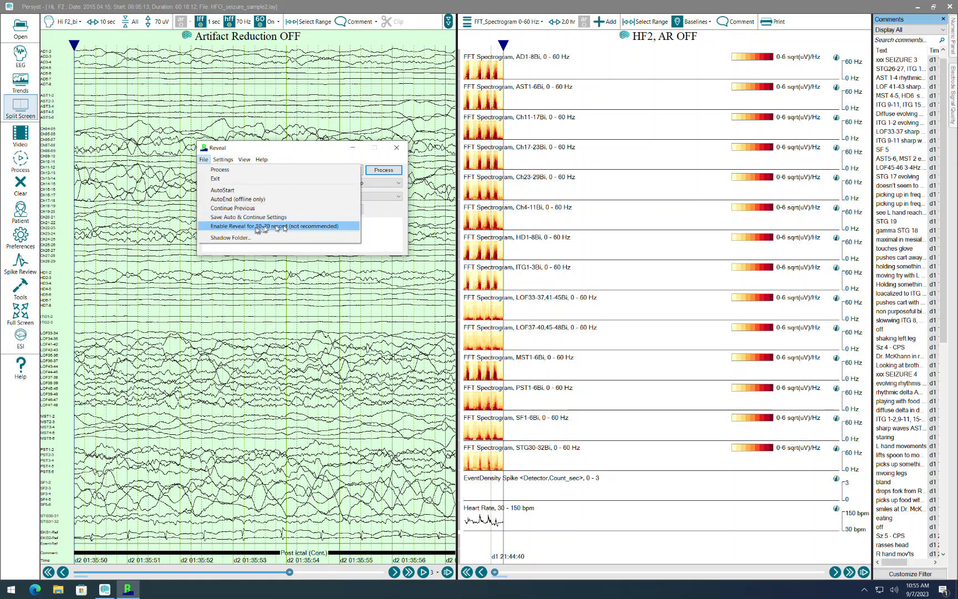
mouse_move(227, 164)
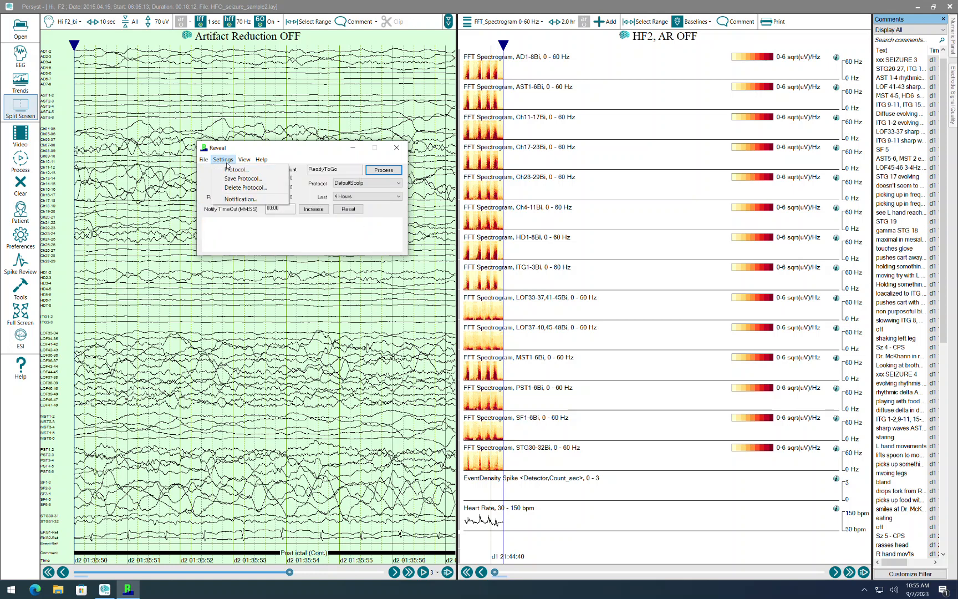
left_click(228, 170)
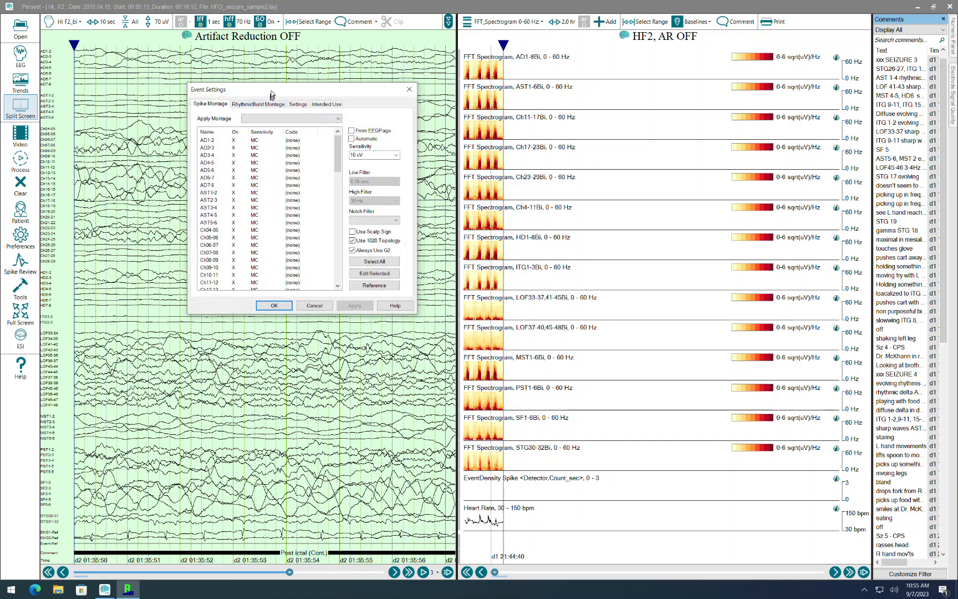
left_click_drag(272, 93, 364, 107)
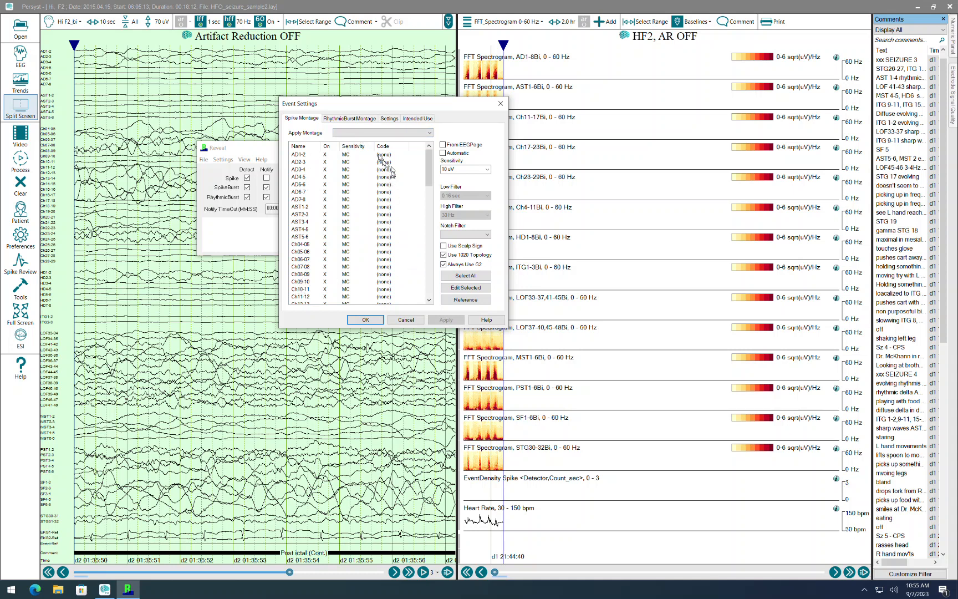
left_click(373, 135)
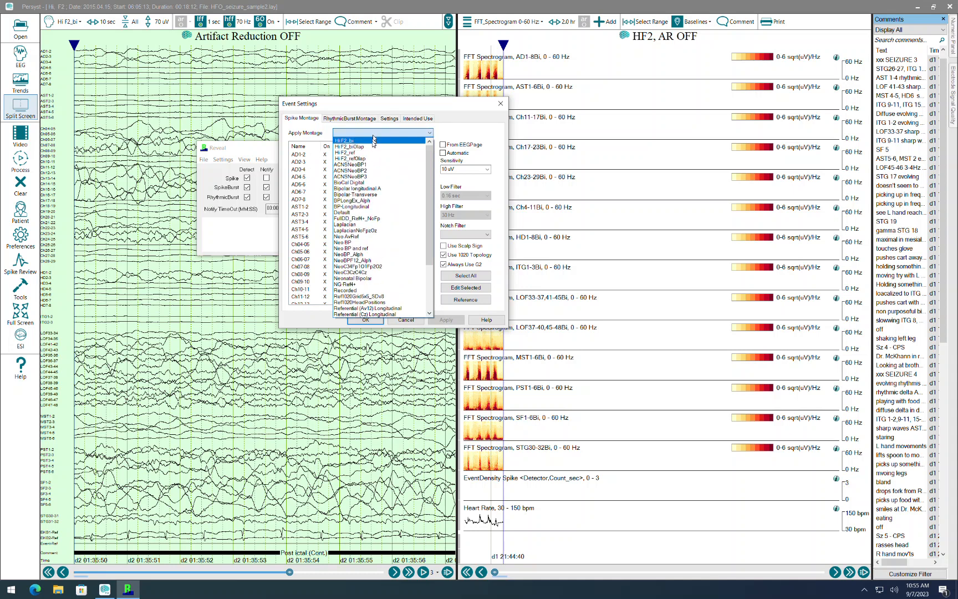
left_click(373, 142)
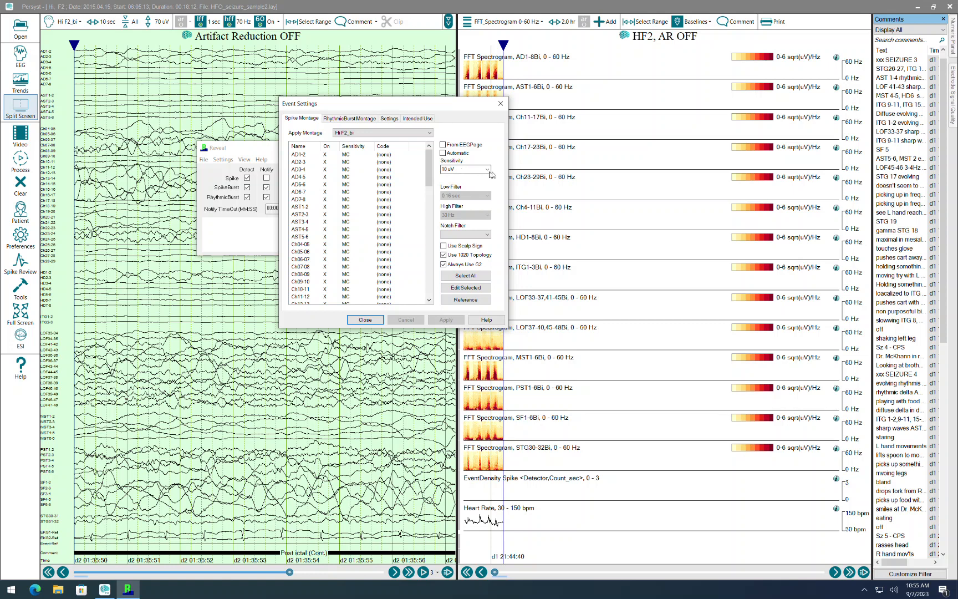
Step: Set the spike montage's sensitivity to 70 uV, leave Automatic off, and disable Use 1020 Topology
left_click(488, 169)
left_click(488, 169)
left_click(443, 153)
left_click(445, 154)
left_click(464, 169)
left_click(464, 242)
key("7")
left_click(453, 258)
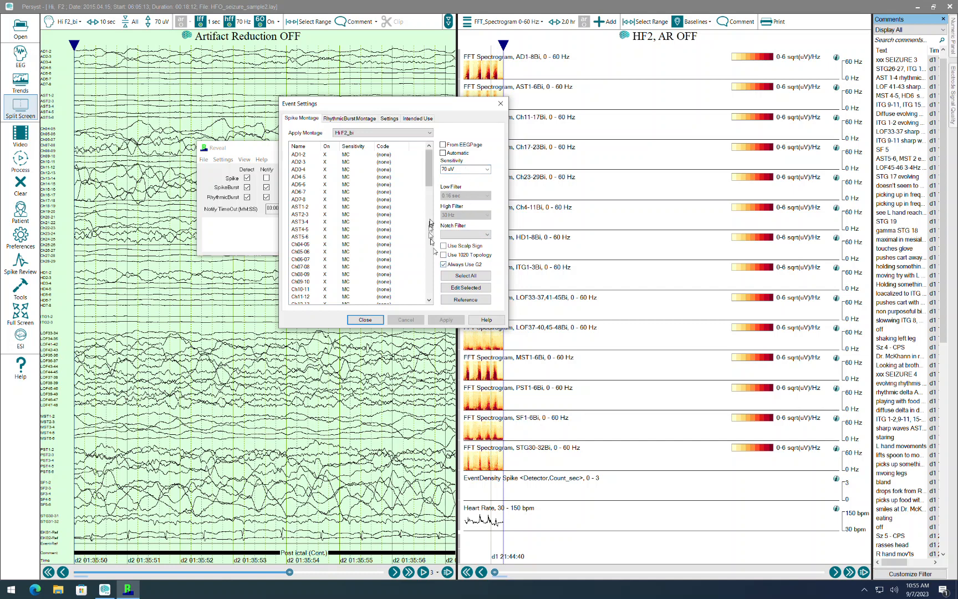
Step: Edit the EKG1-Ref, EKG2-Ref and Event-Ref channels of the spike montage with Process (On) and MasterControl off and code (none)
left_click(388, 147)
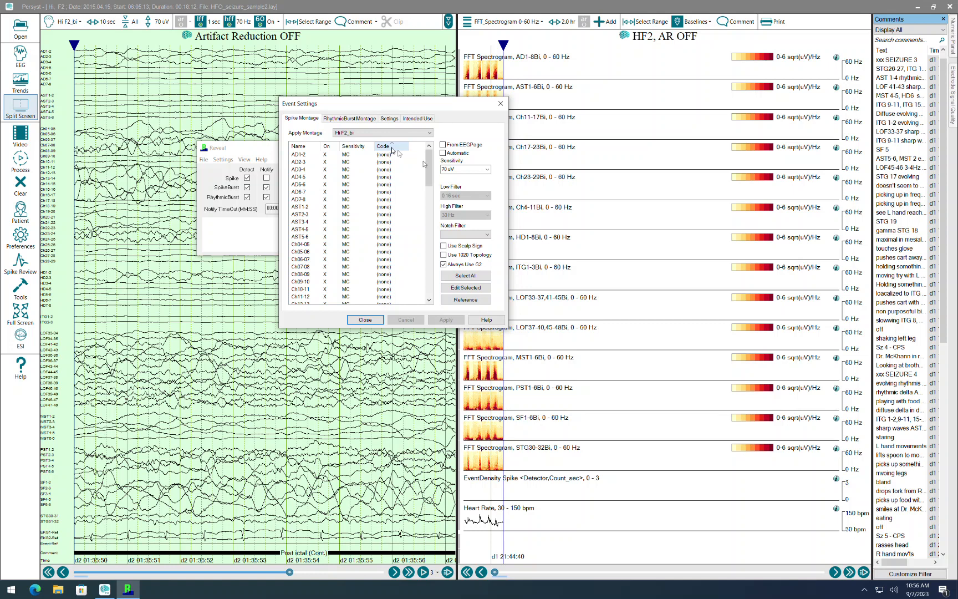
left_click_drag(430, 166, 436, 285)
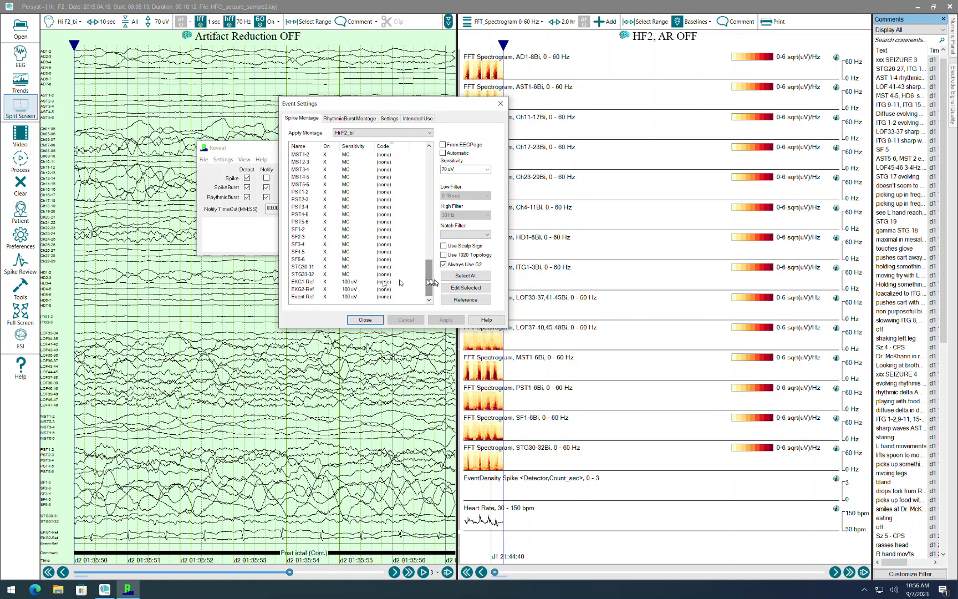
left_click(304, 282)
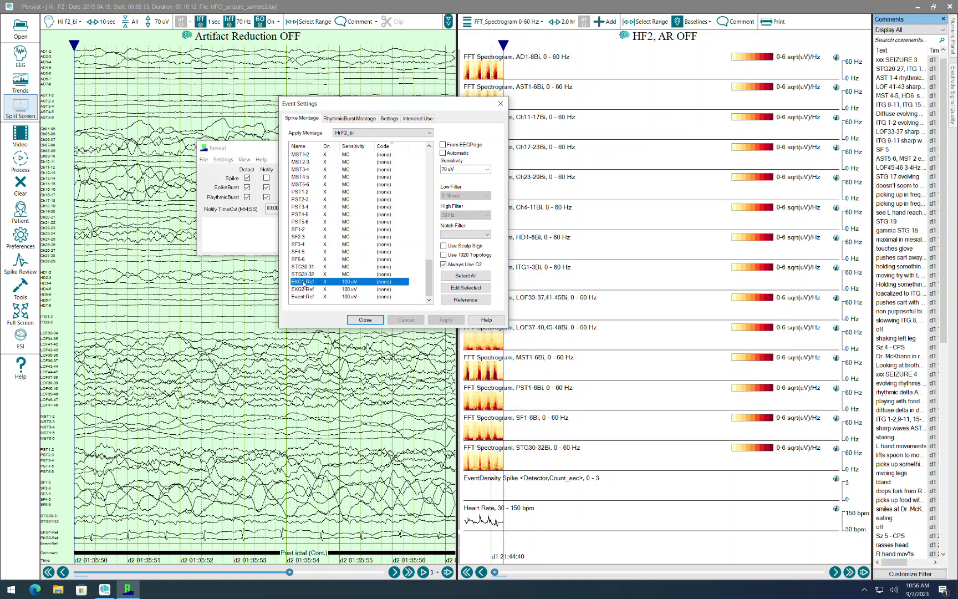
left_click(306, 298, "shift")
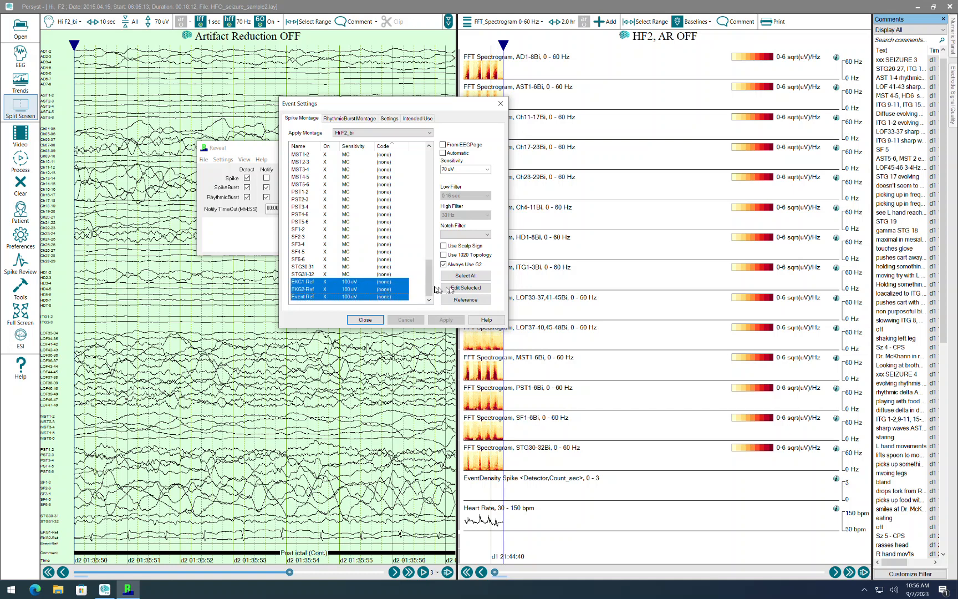
left_click(323, 285)
left_click(315, 300, "shift")
left_click(468, 288)
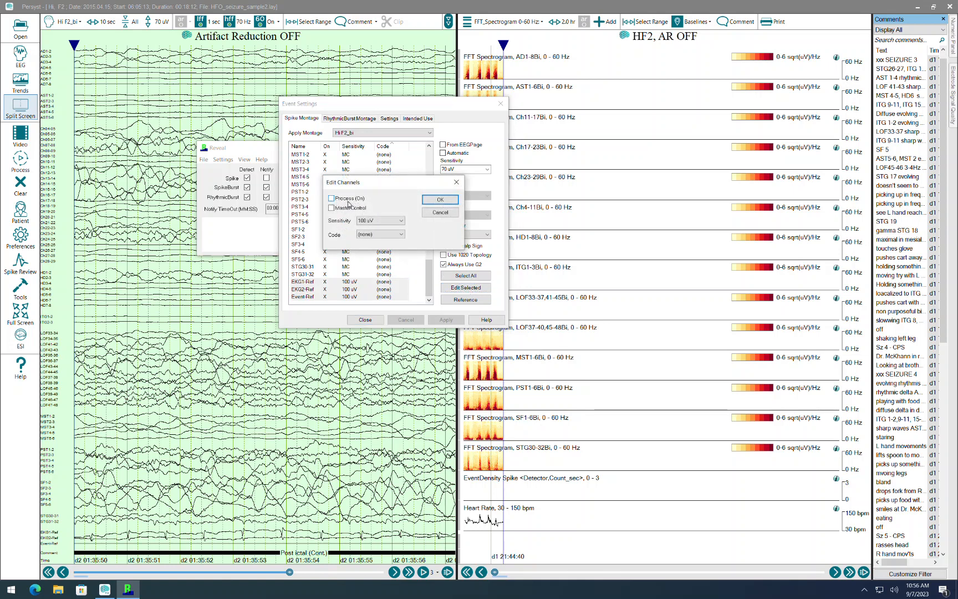
left_click(402, 235)
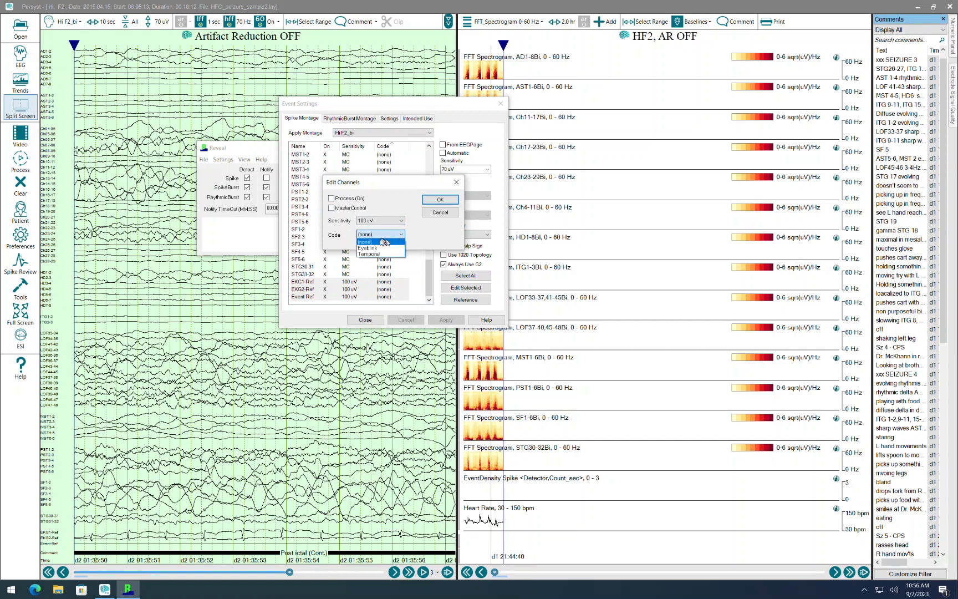
left_click(417, 236)
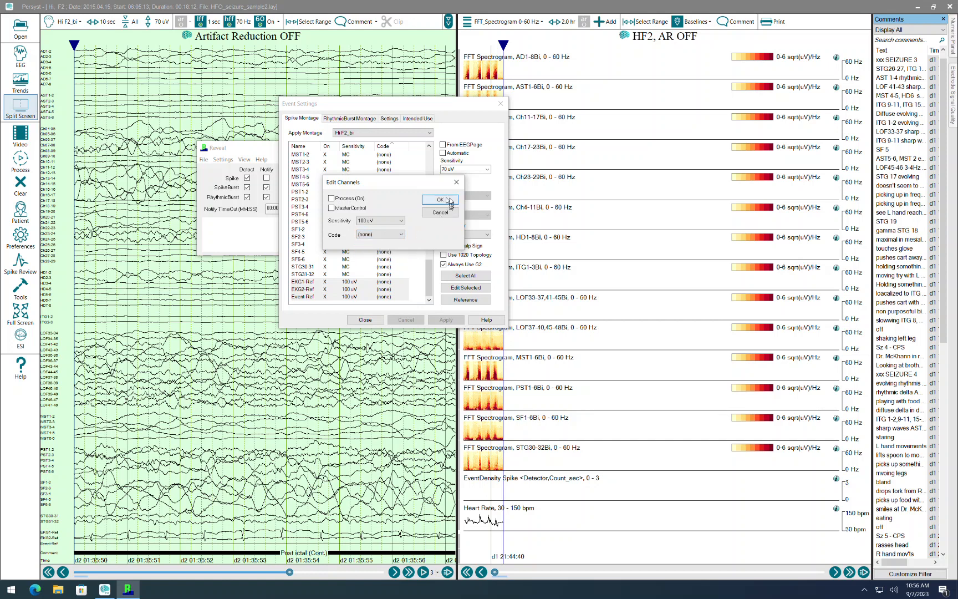
left_click(437, 200)
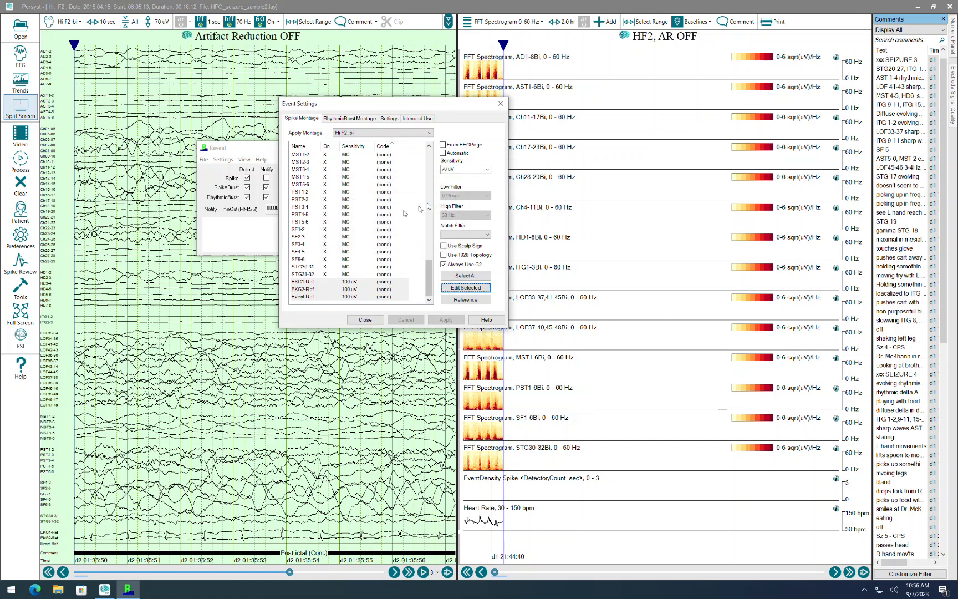
Step: Apply the Hi F2_bi montage as the RhythmicBurst montage and set its sensitivity to 70 uV
left_click(350, 122)
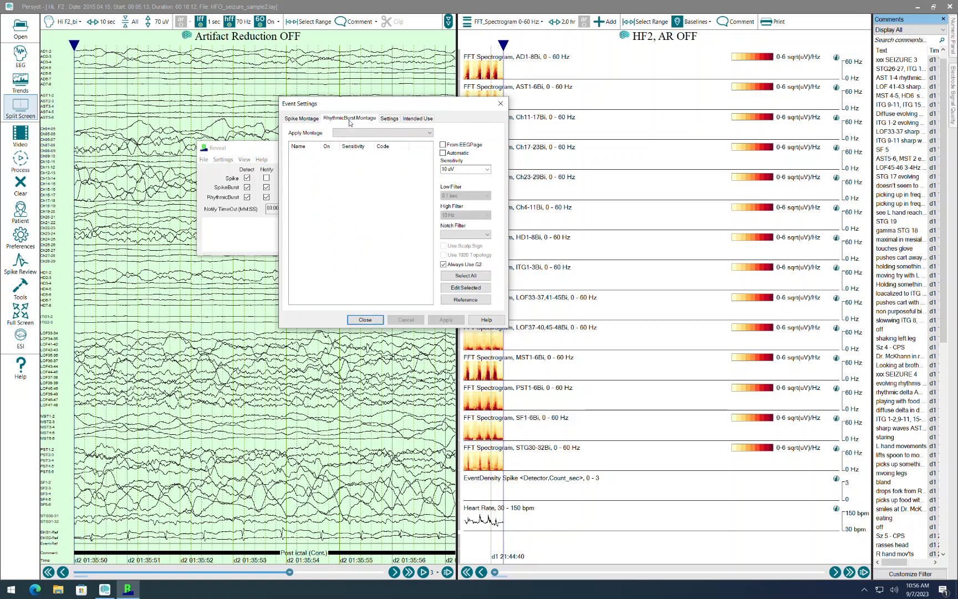
left_click(357, 134)
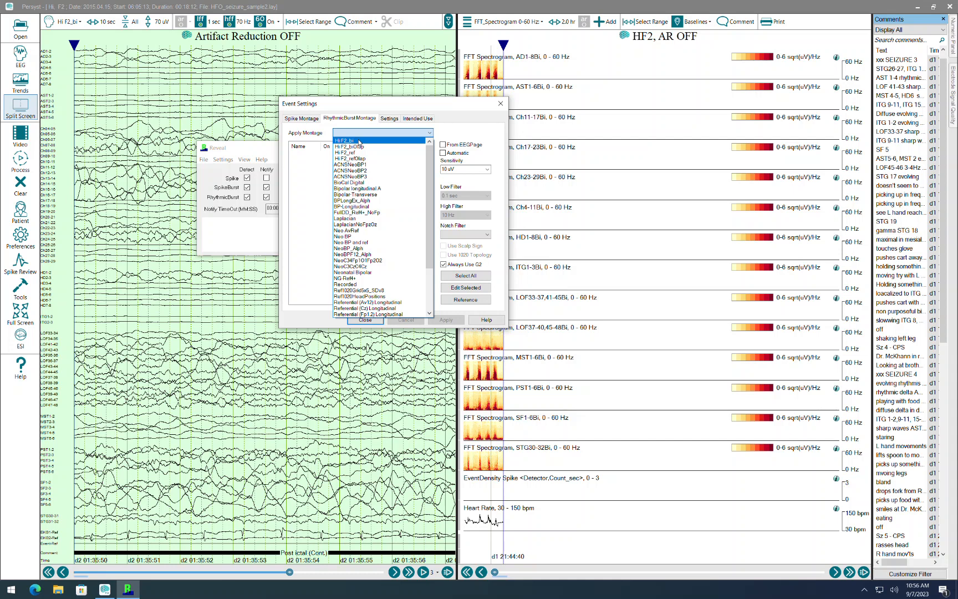
left_click(358, 141)
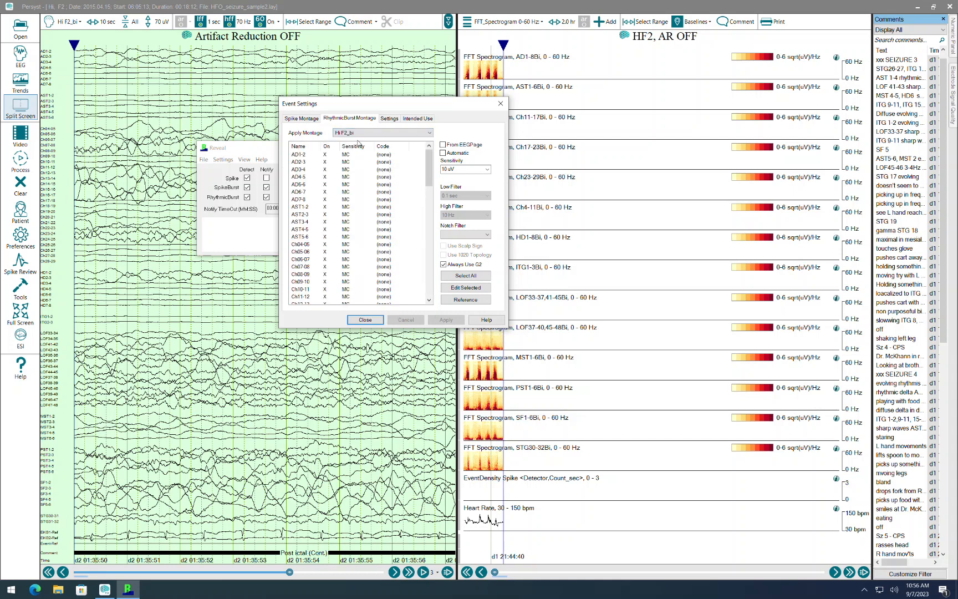
left_click(487, 170)
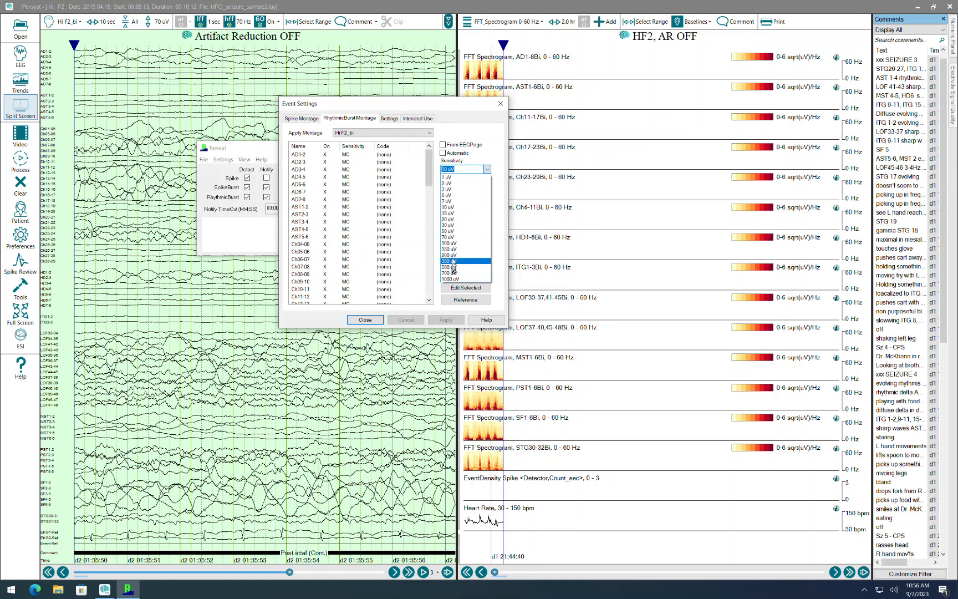
left_click(449, 237)
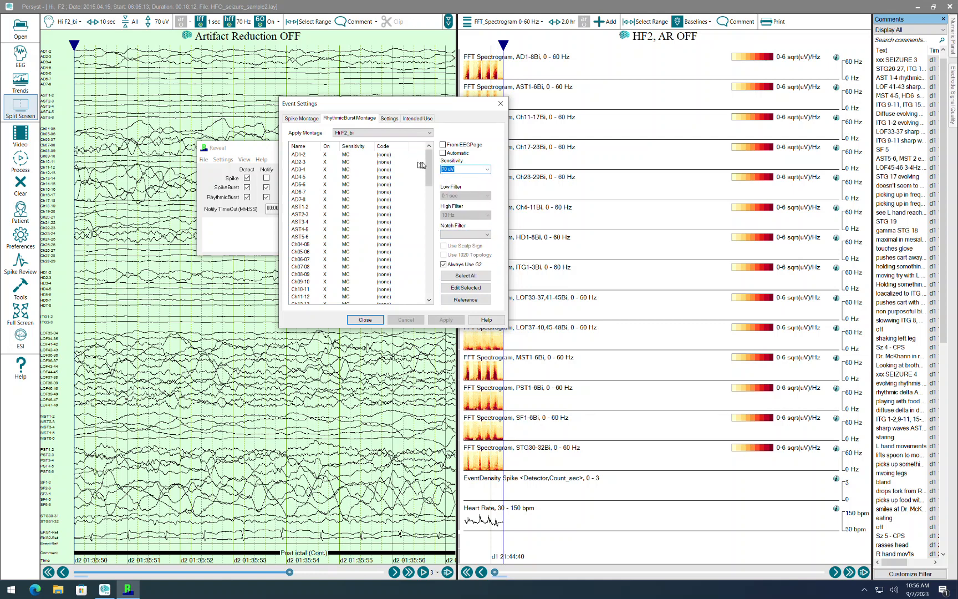
Step: Edit the EKG1-Ref, EKG2-Ref and Event-Ref channels of the RhythmicBurst montage with Process (On) turned off
left_click_drag(429, 165, 429, 277)
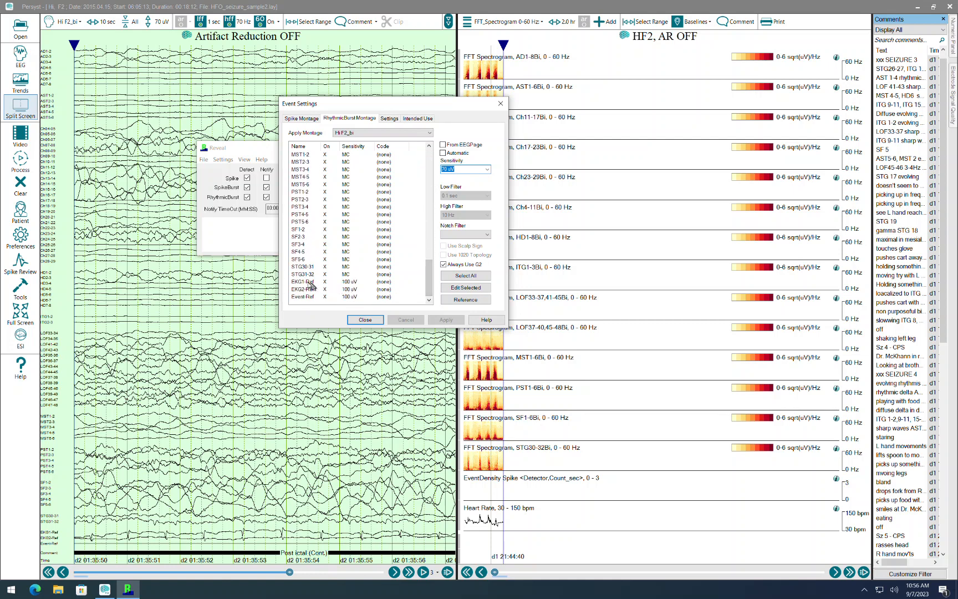
left_click_drag(308, 282, 309, 302)
left_click(450, 288)
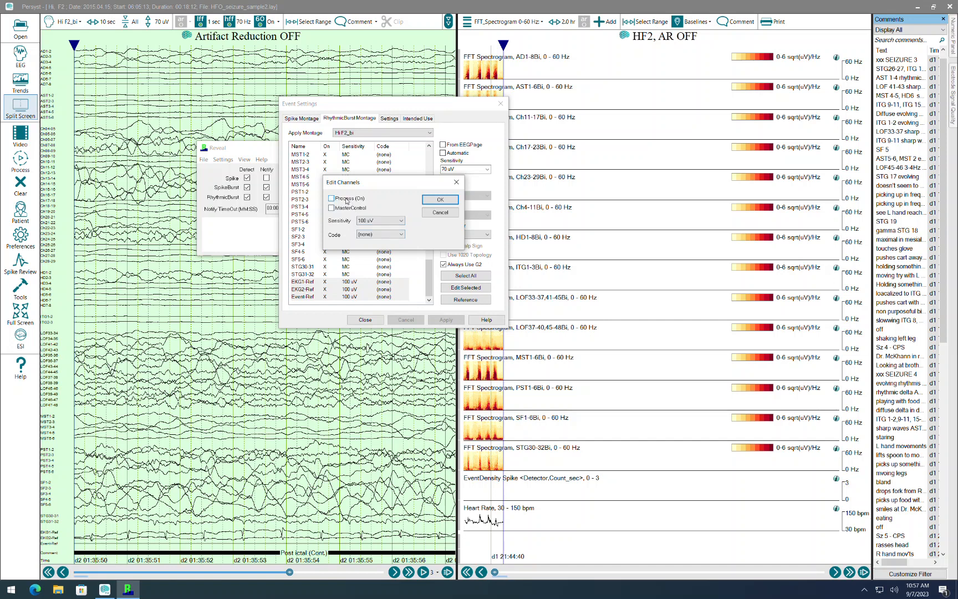
left_click(440, 200)
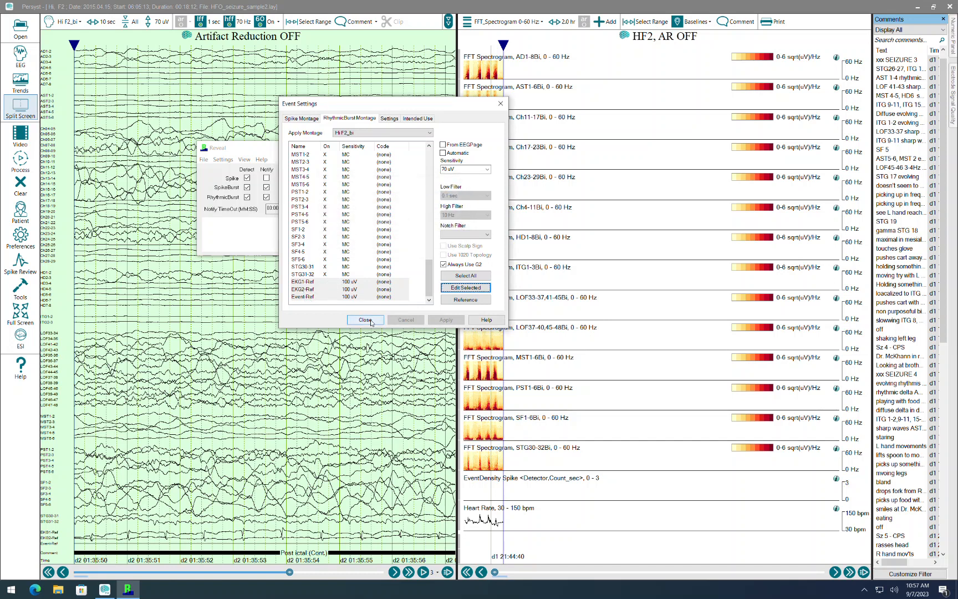
Step: Check the perception and duration minimums in the event settings, and save the detection protocol as IC Detect
left_click(391, 118)
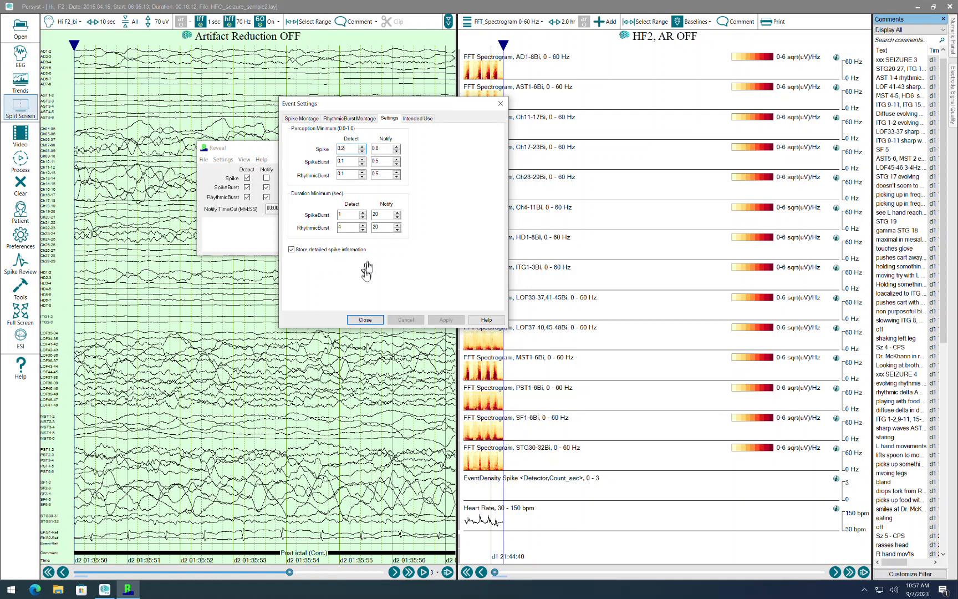
left_click(358, 320)
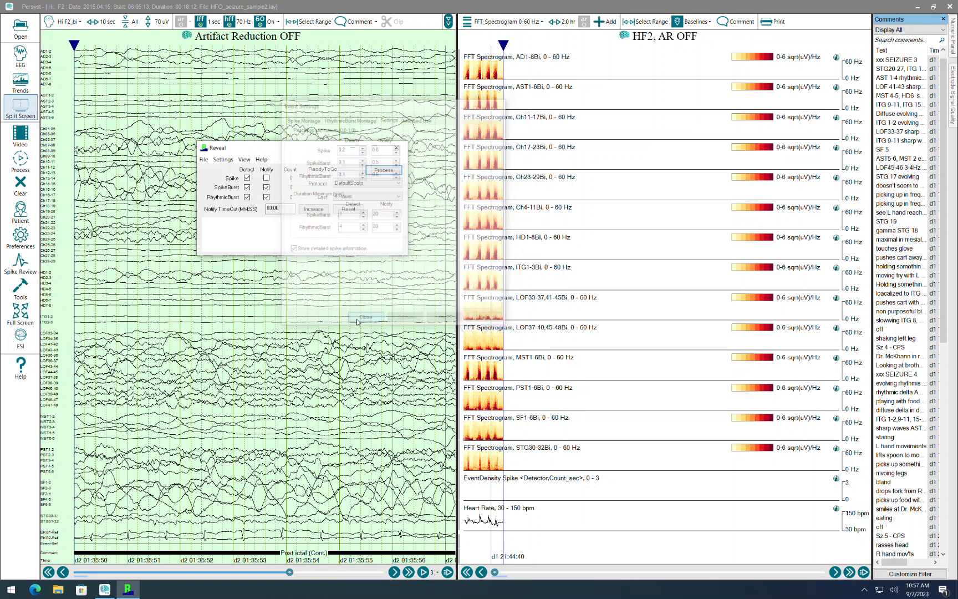
left_click(222, 160)
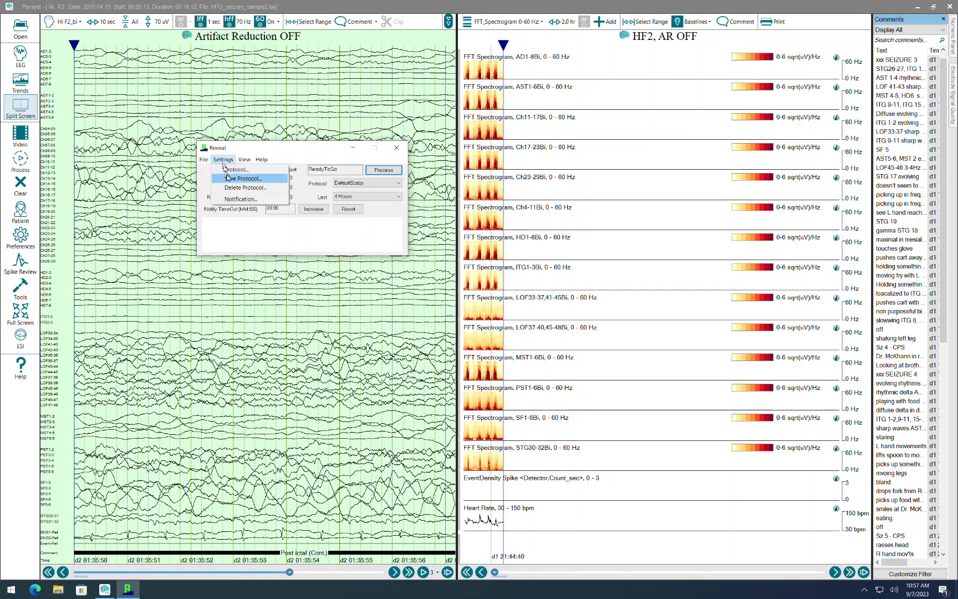
left_click(230, 178)
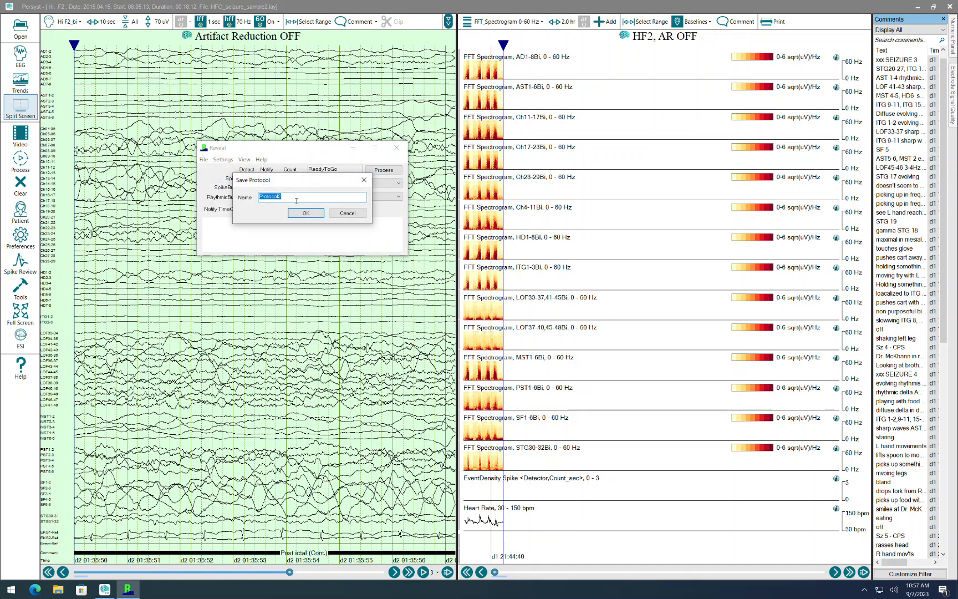
type("HF")
left_click(301, 215)
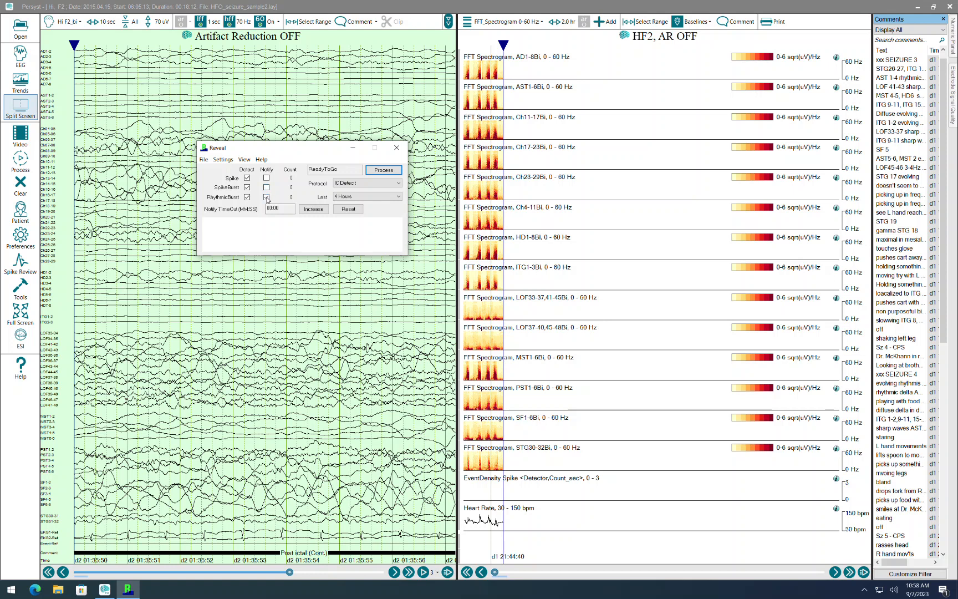
Step: Turn off detection and notification for RhythmicBurst, and save the protocol again under the name IC Detect
left_click(267, 197)
left_click(224, 159)
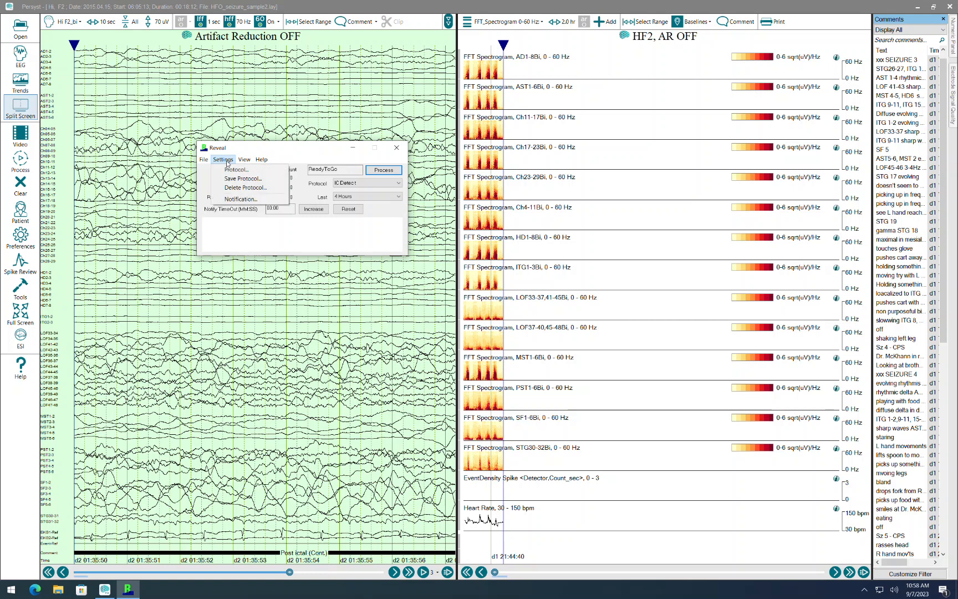
left_click(233, 178)
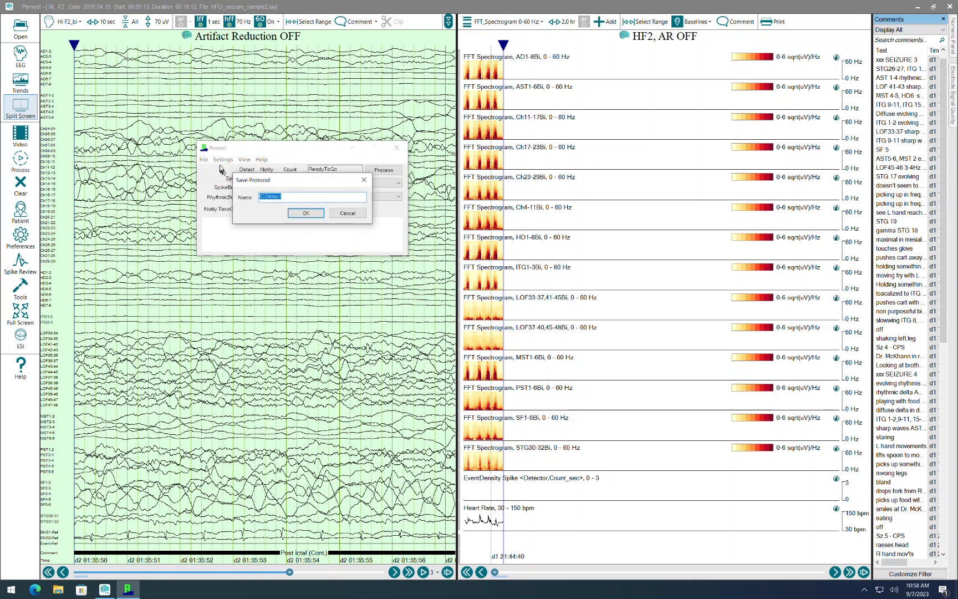
left_click(306, 213)
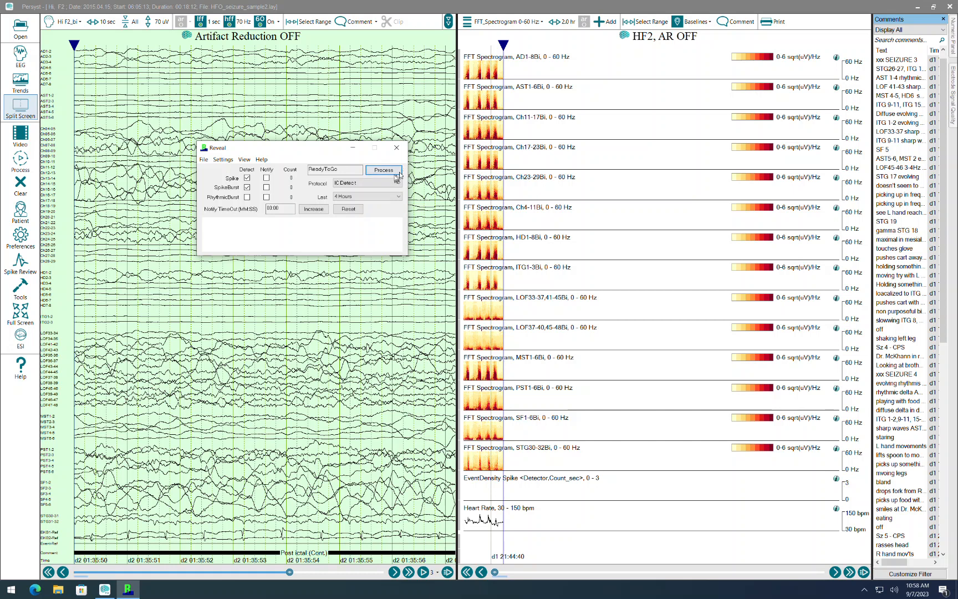
Step: Set Reveal to the last 30 Minutes, keep the IC Detect protocol, and start both spike detection and trend processing
left_click(390, 197)
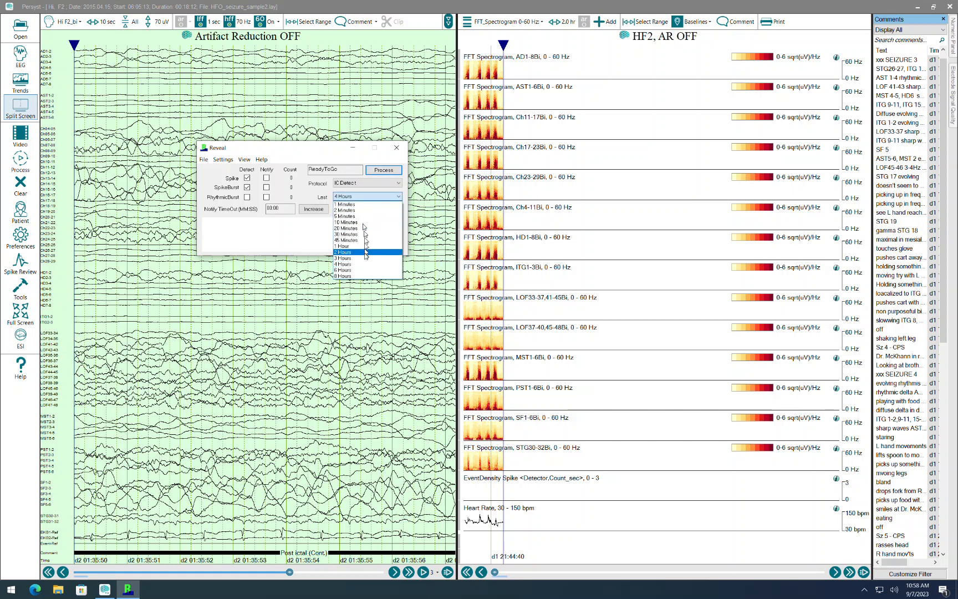
left_click(361, 234)
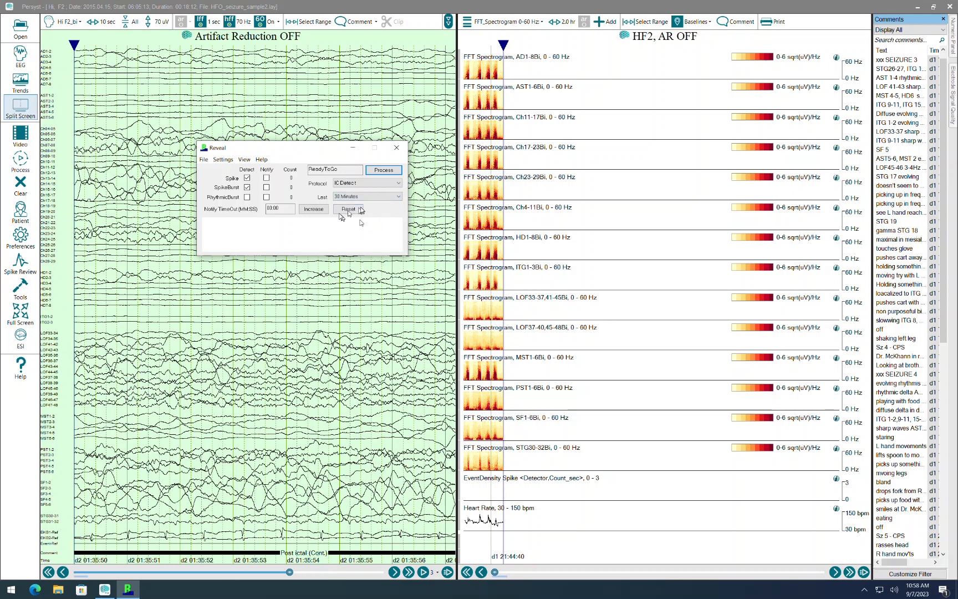
left_click(396, 185)
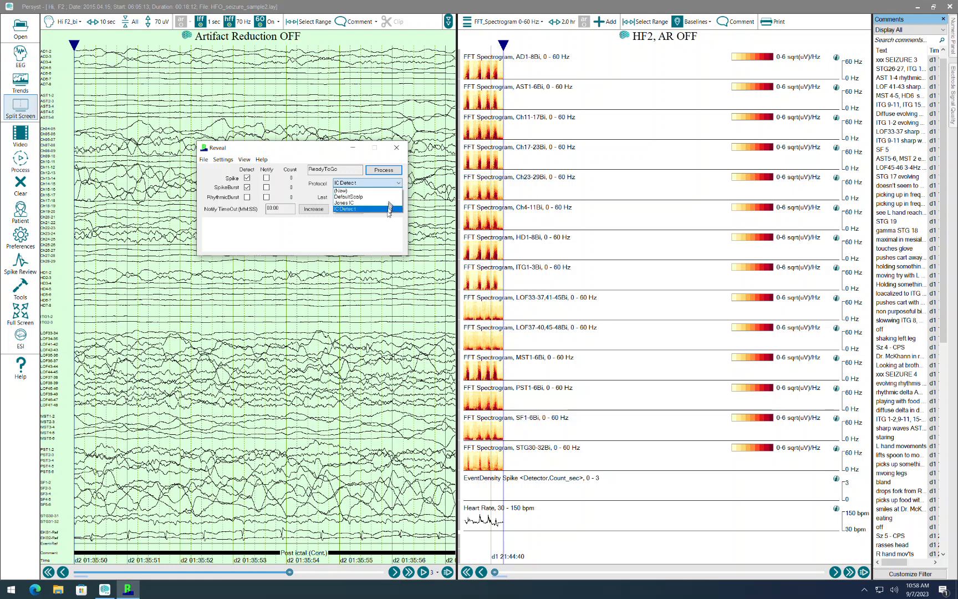
left_click(353, 210)
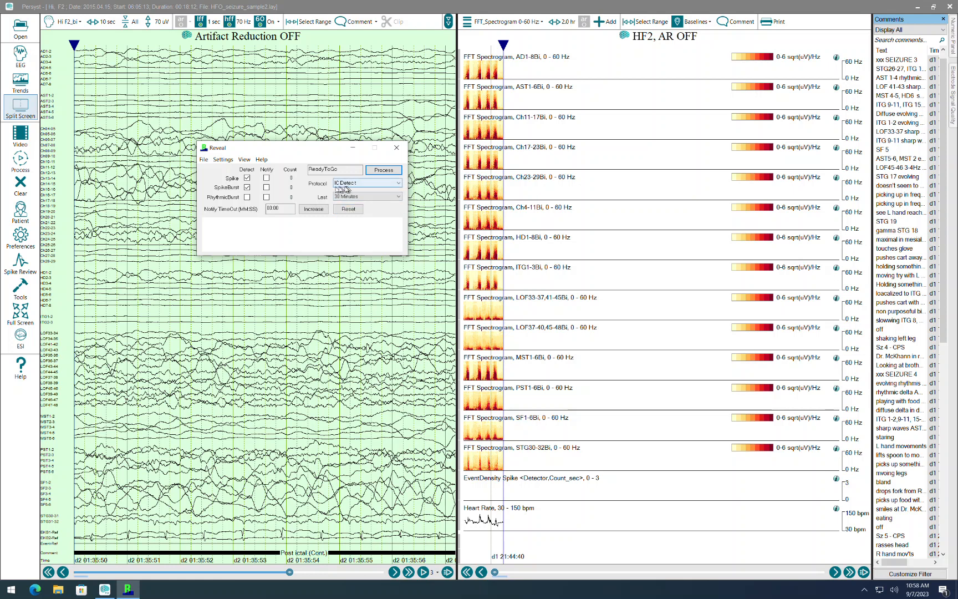
left_click(389, 171)
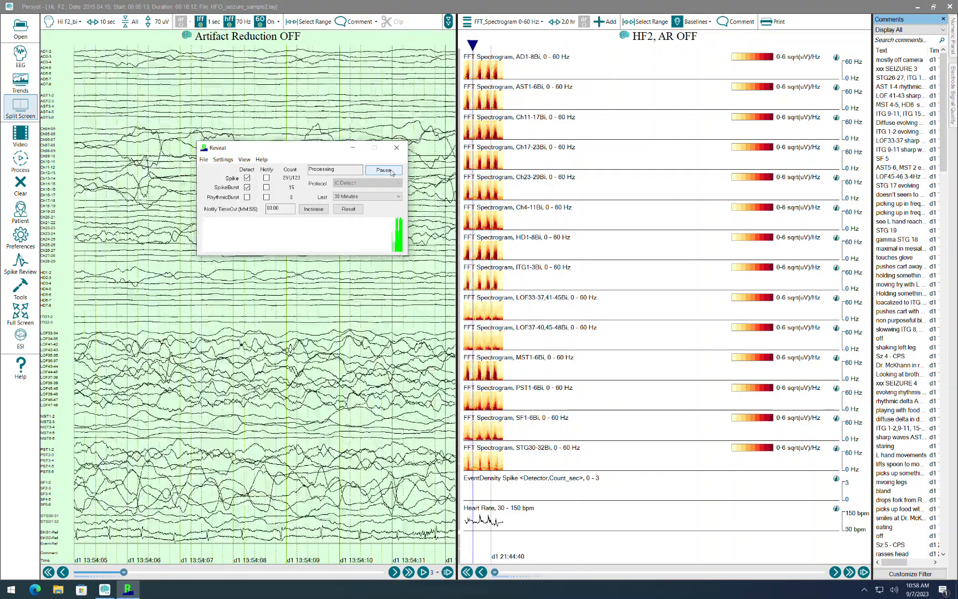
left_click(24, 162)
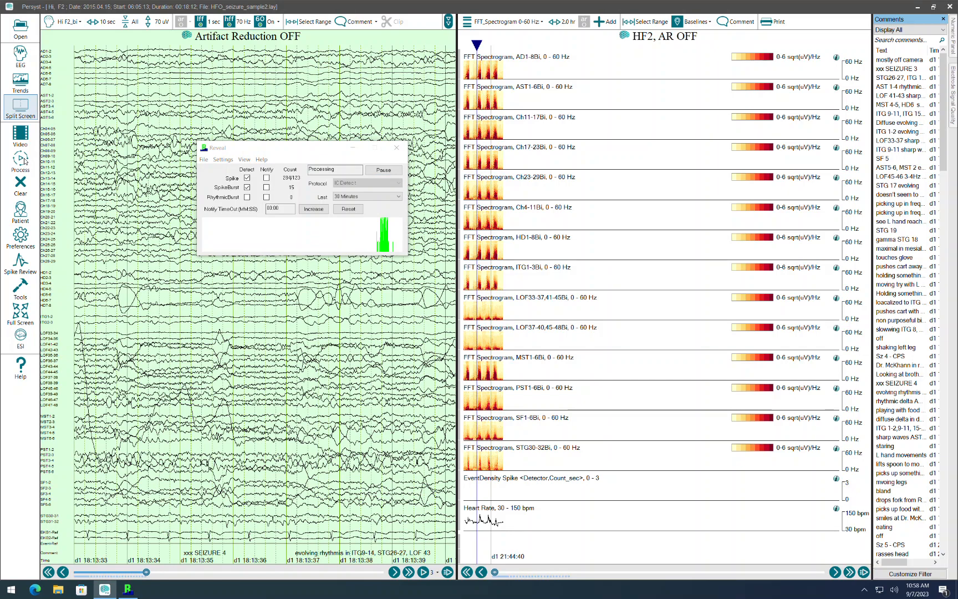
left_click(25, 161)
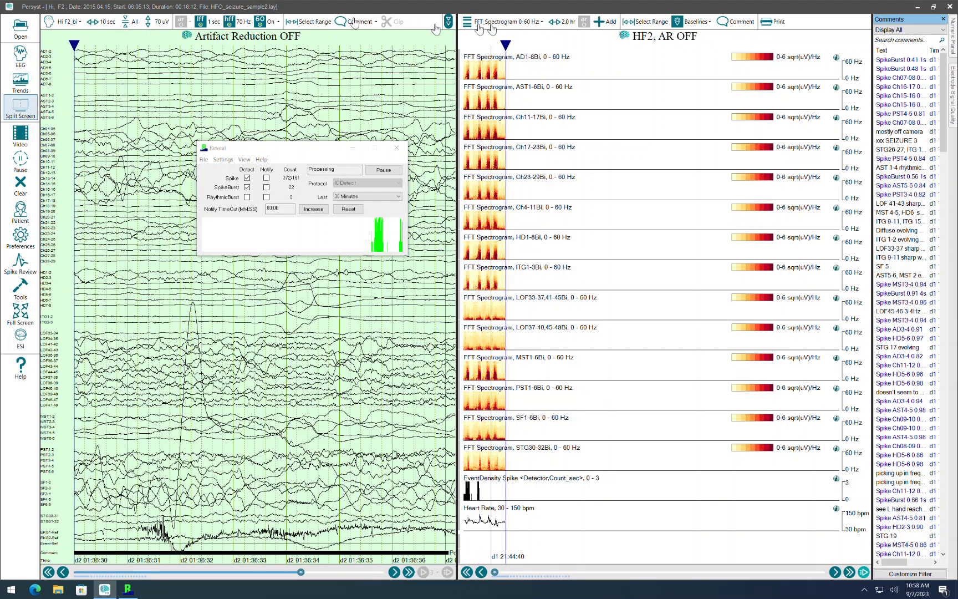
Step: Set the trend display duration to 15 minutes and pause the Reveal processing
left_click(559, 23)
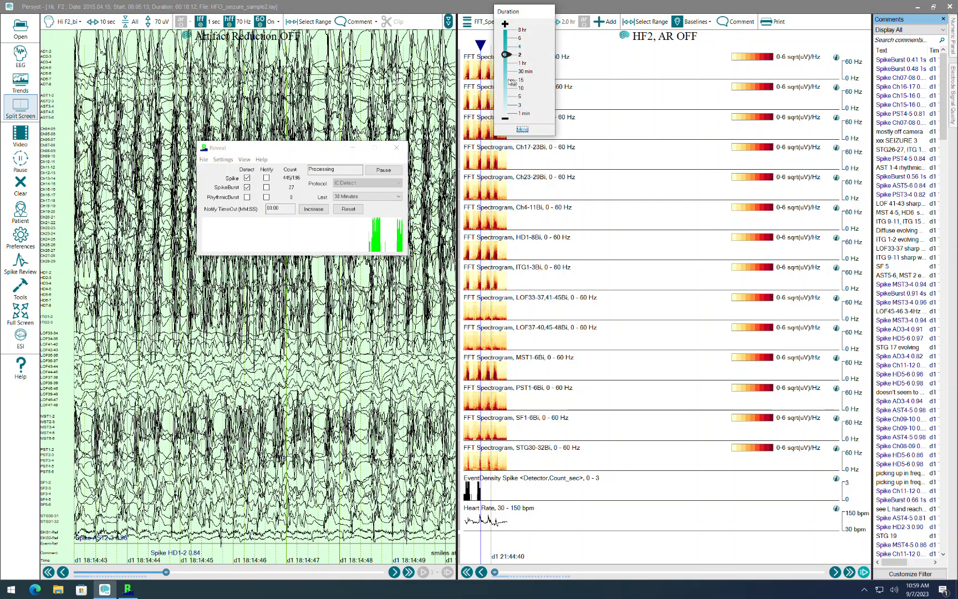
left_click(508, 81)
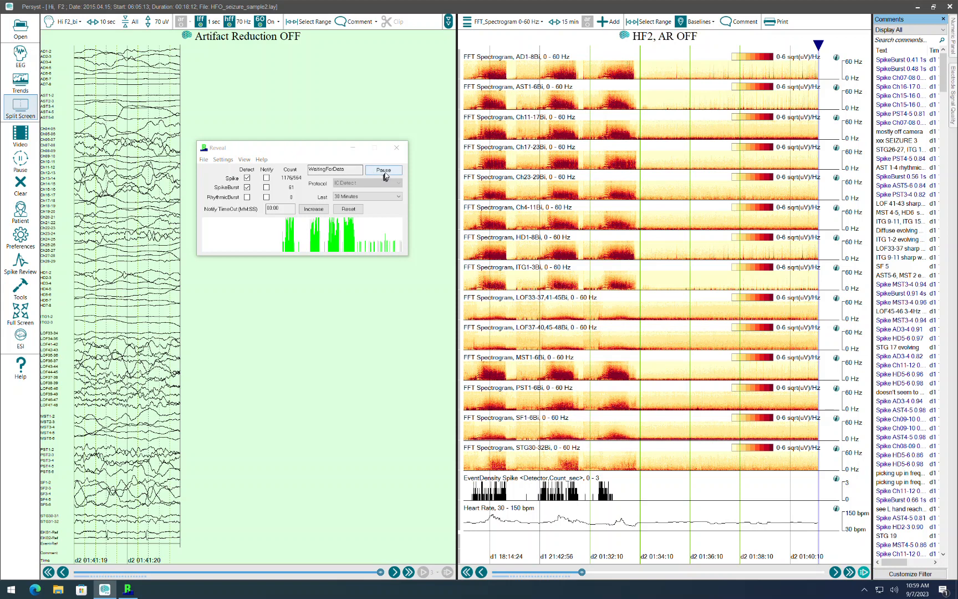
left_click(384, 172)
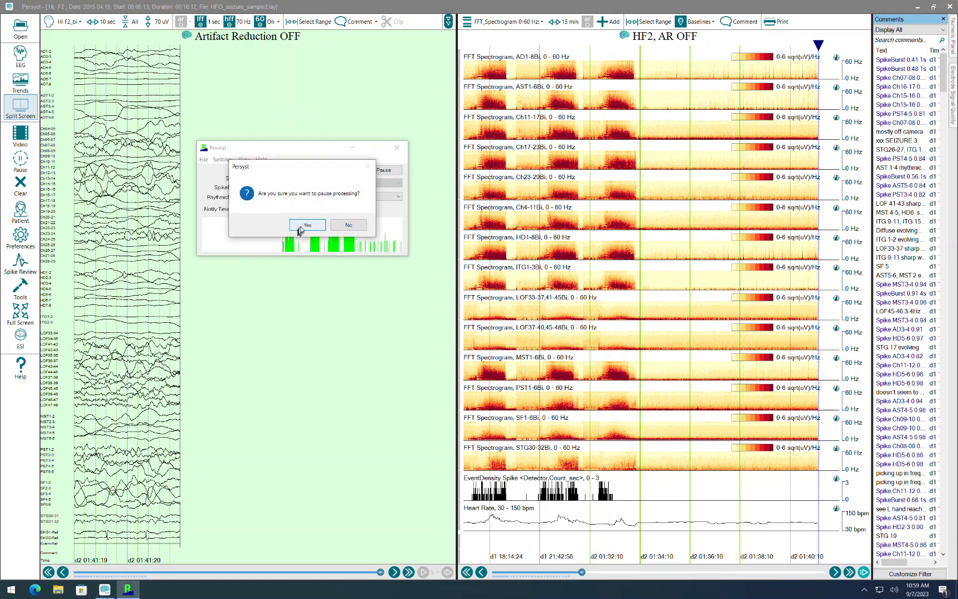
left_click(307, 225)
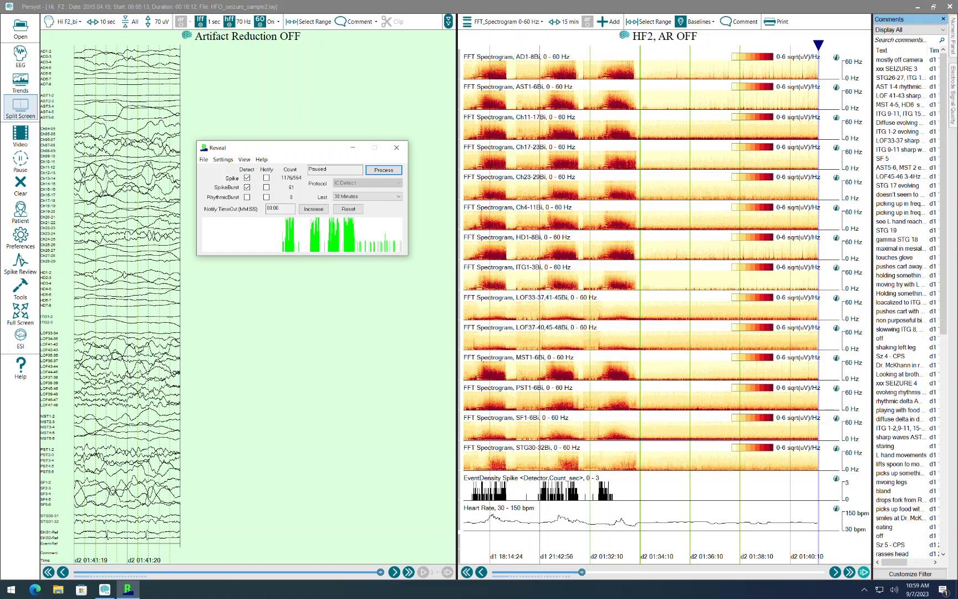
Step: Stop the Reveal processing and display the EEG at the first seizure in the trends with a sensitivity of 100 uV
left_click(20, 159)
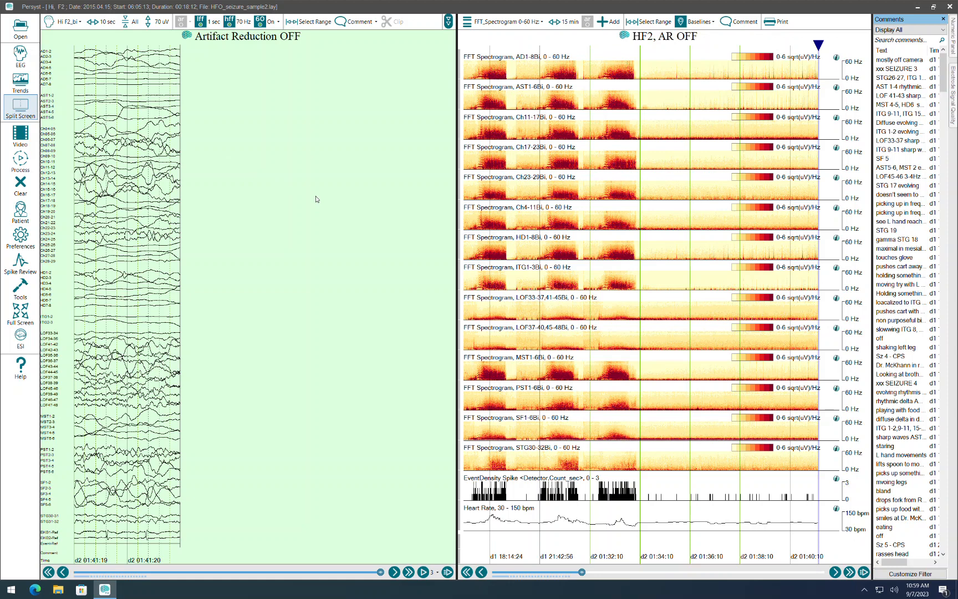
left_click(484, 194)
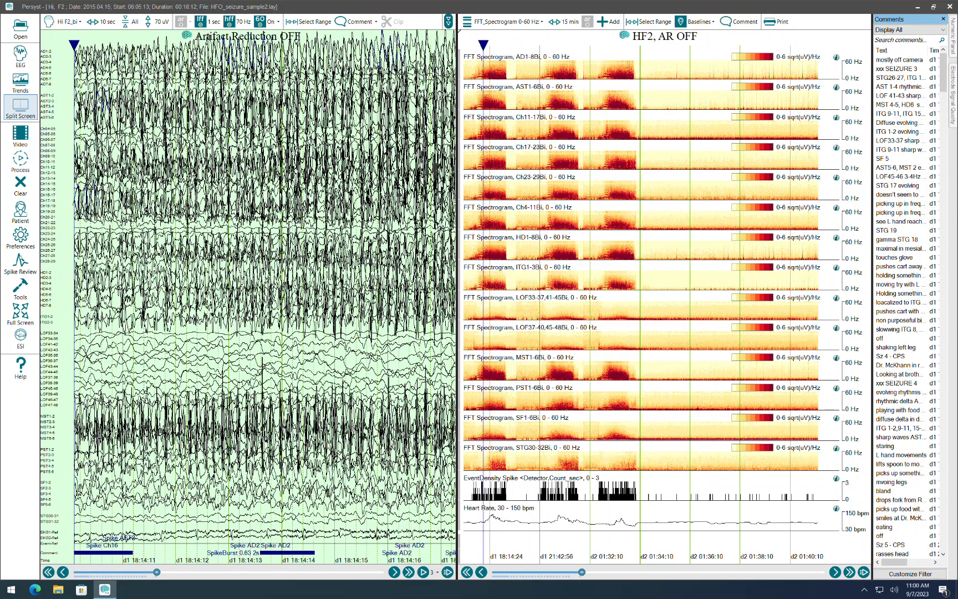
left_click(161, 22)
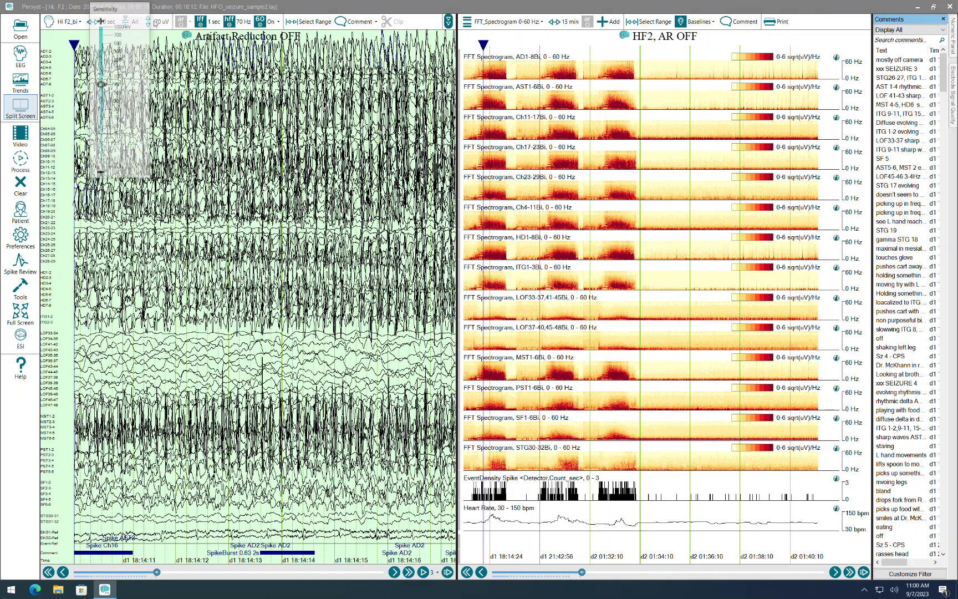
left_click(117, 67)
left_click(115, 76)
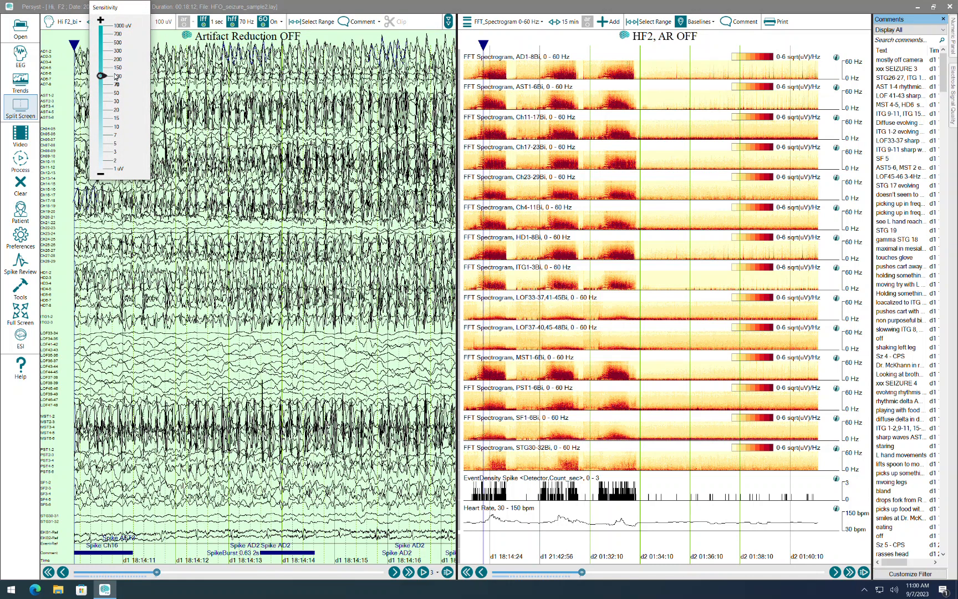
left_click(171, 70)
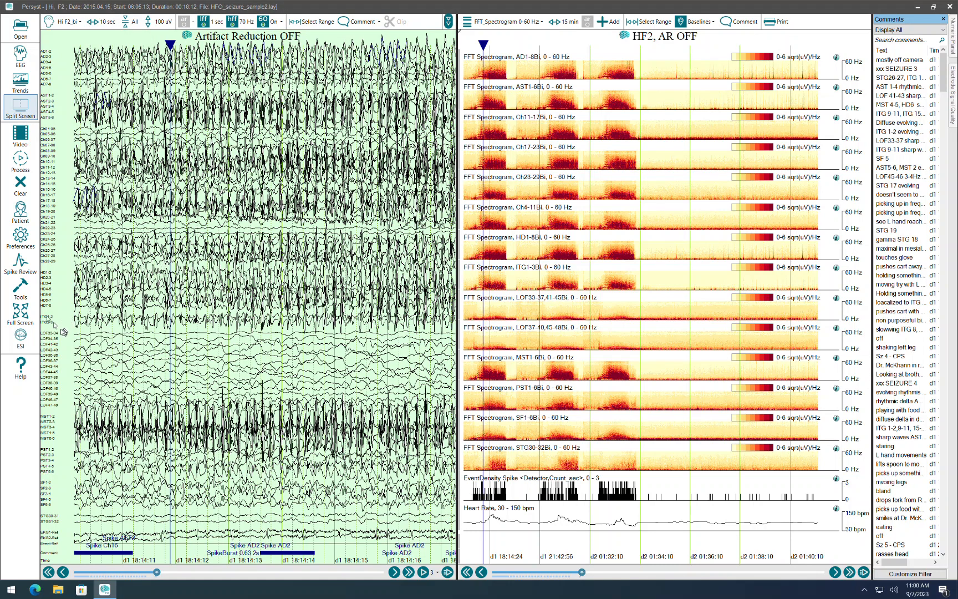
Step: Open Spike Review and show the spike groups in the Hi F2_bi montage at a sensitivity of 100 uV
left_click(20, 261)
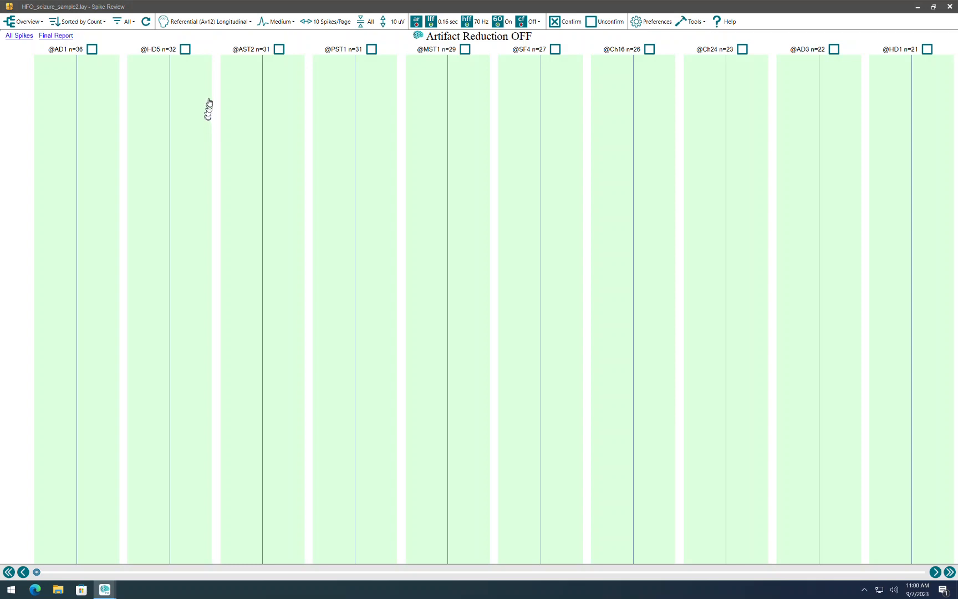
left_click(226, 22)
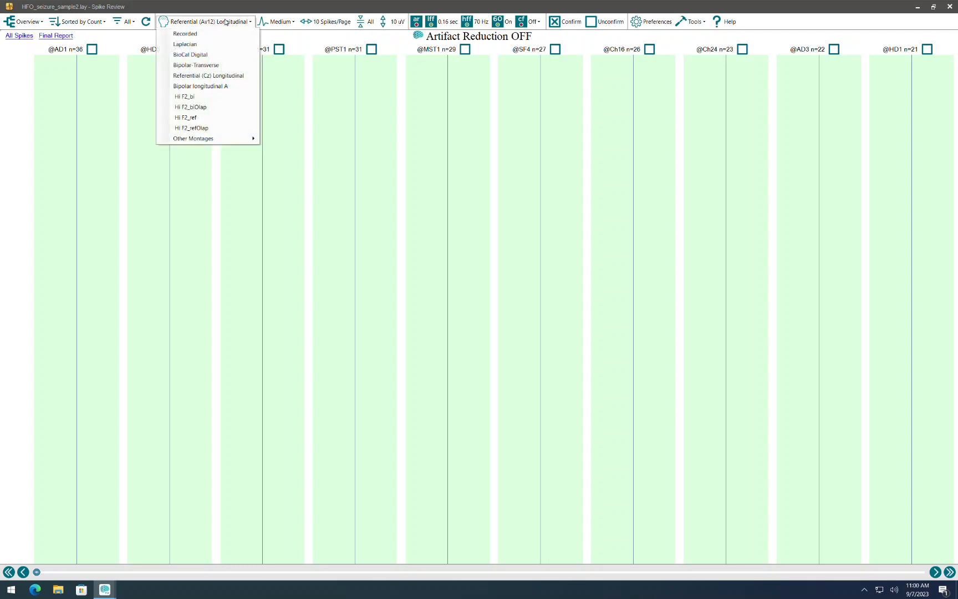
left_click(215, 98)
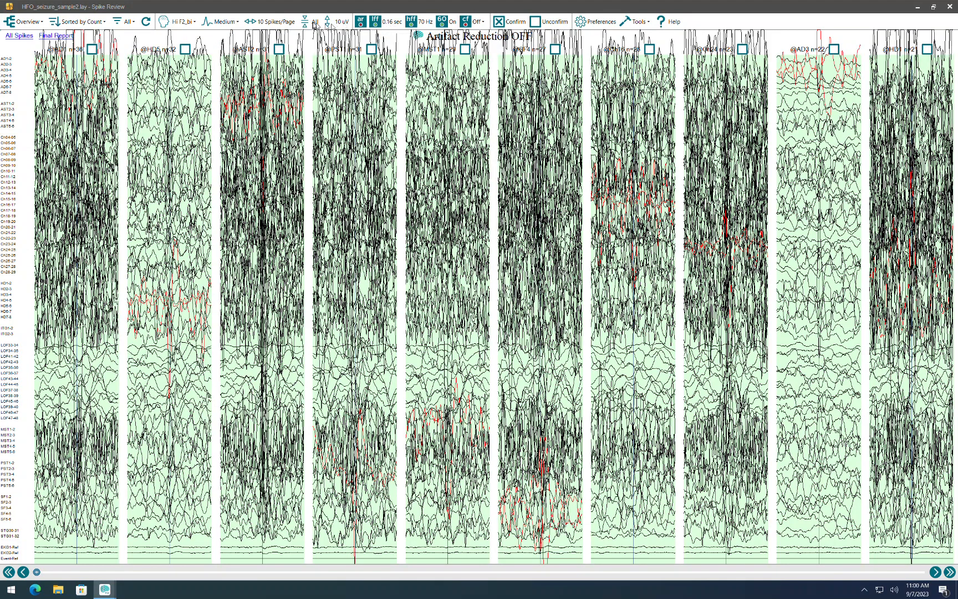
left_click(335, 25)
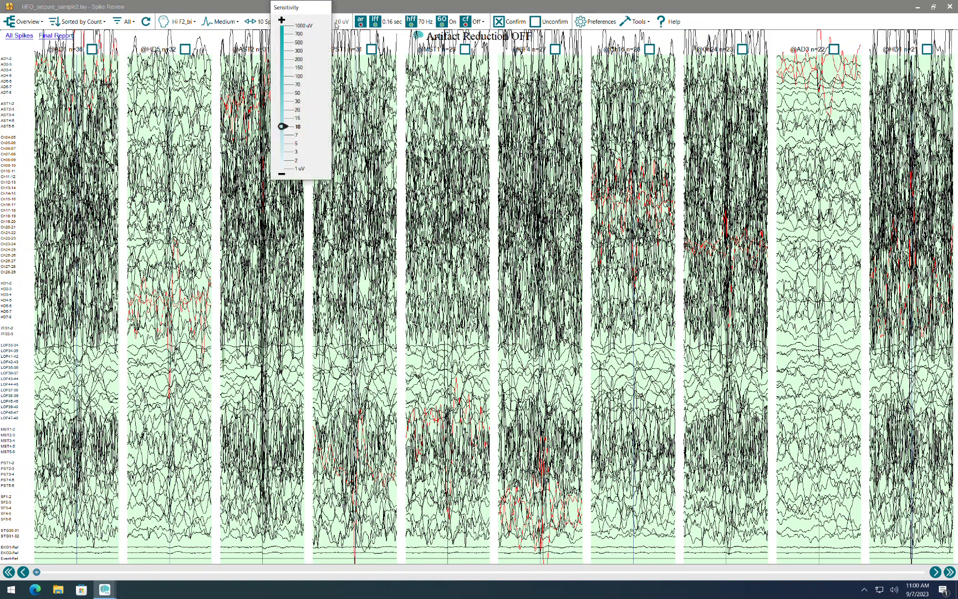
left_click(286, 79)
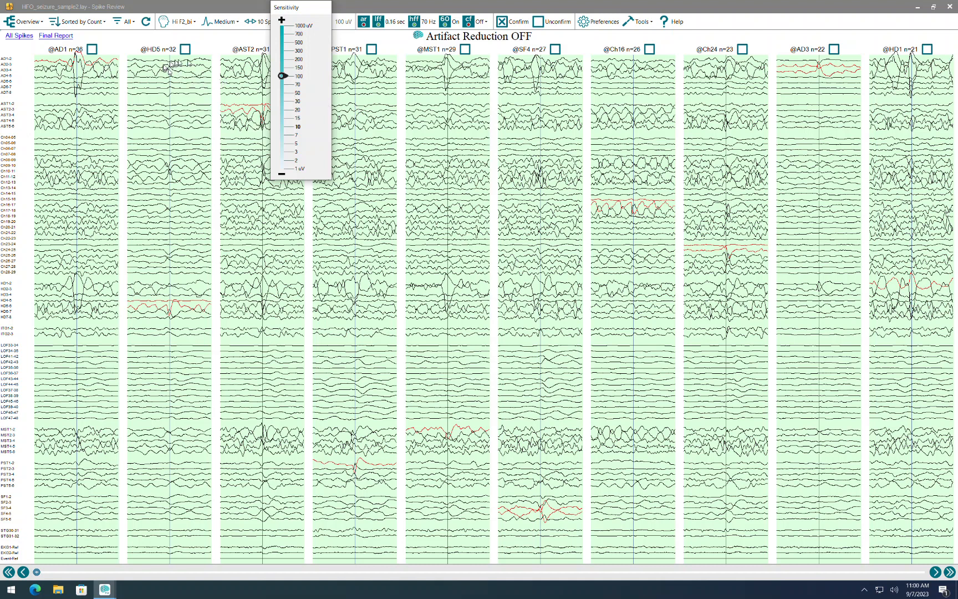
left_click(242, 39)
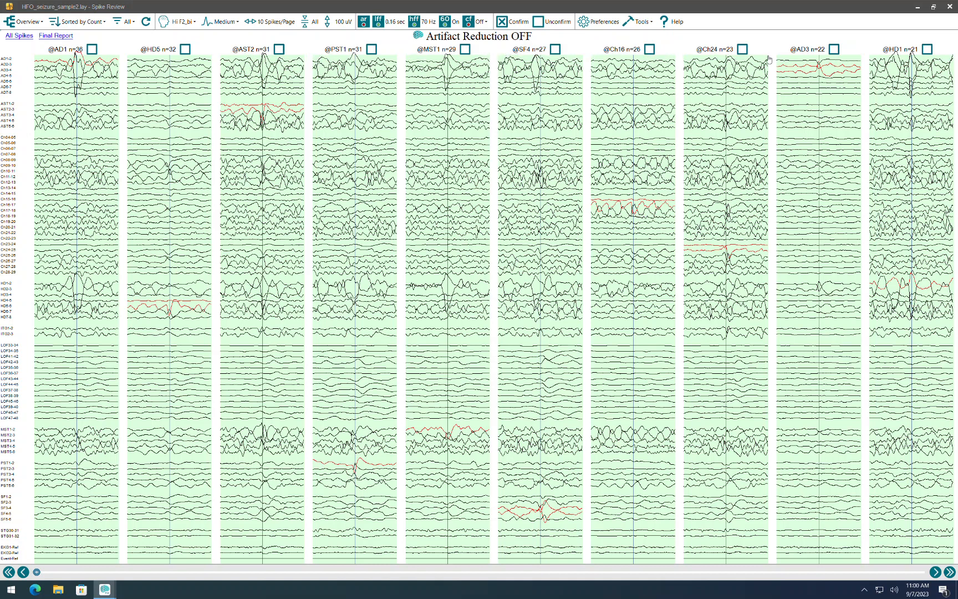
double_click(85, 193)
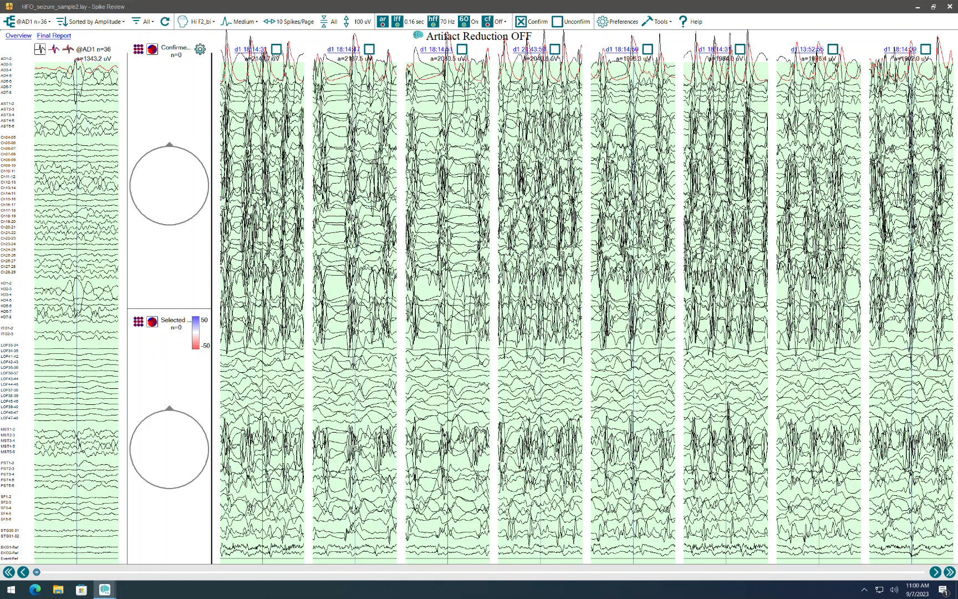
scroll(436, 247, "down", 1)
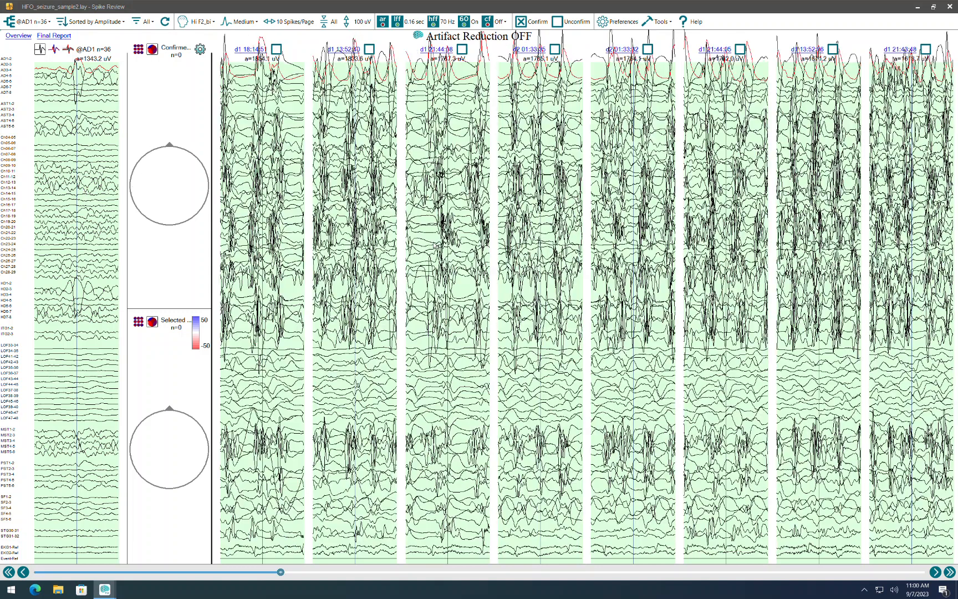
scroll(436, 244, "down", 2)
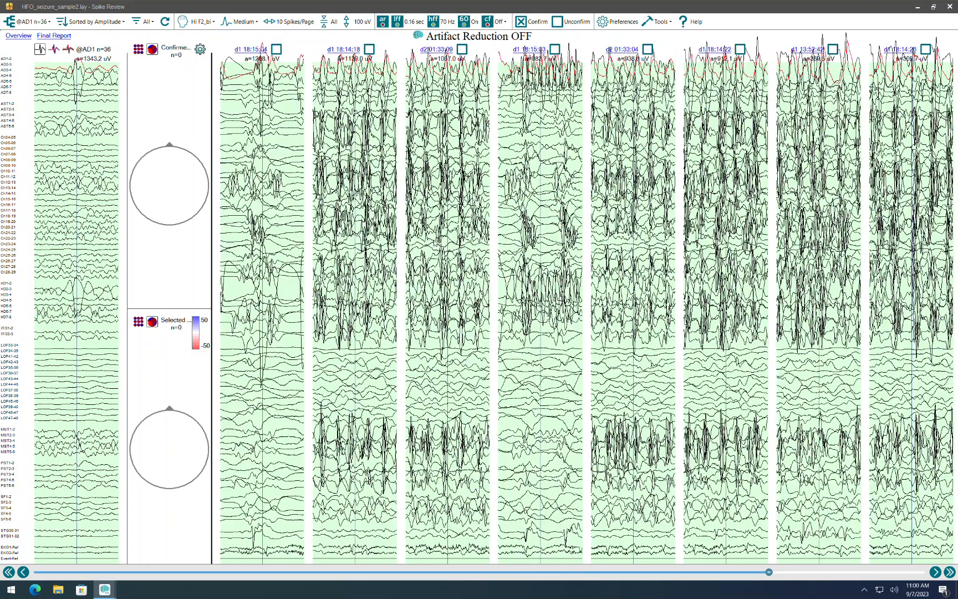
scroll(528, 227, "down", 1)
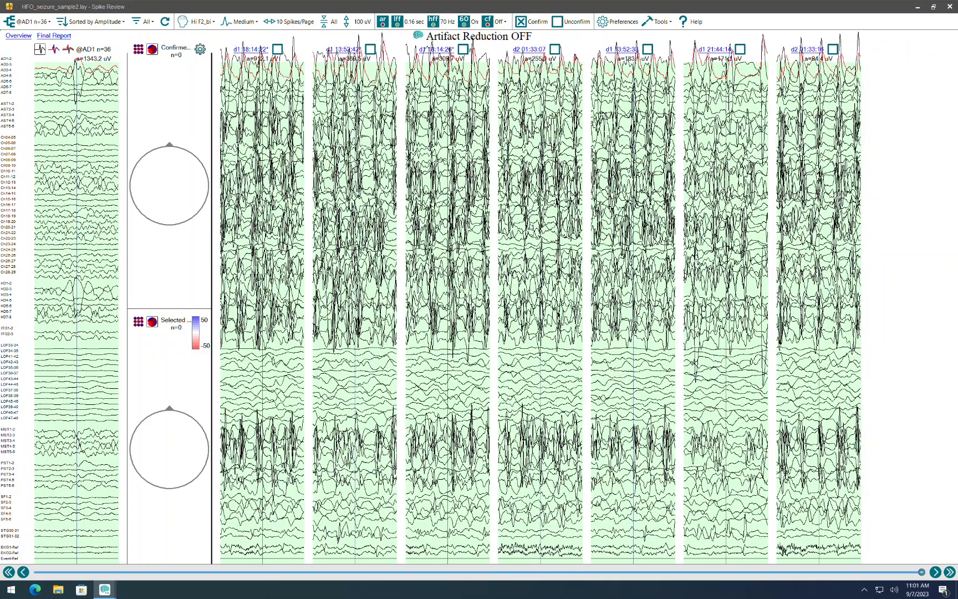
scroll(531, 227, "up", 4)
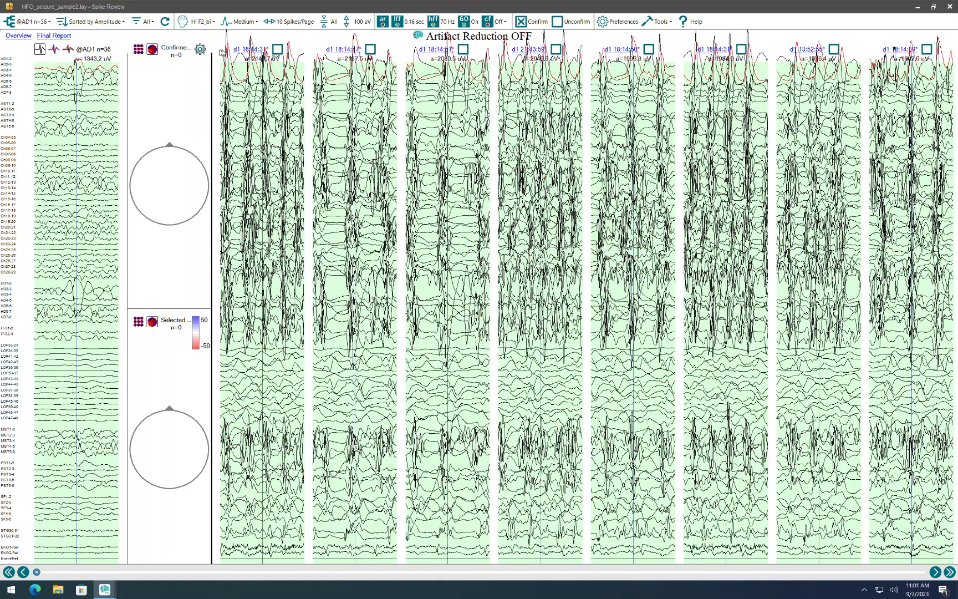
left_click(343, 25)
left_click_drag(293, 76, 297, 52)
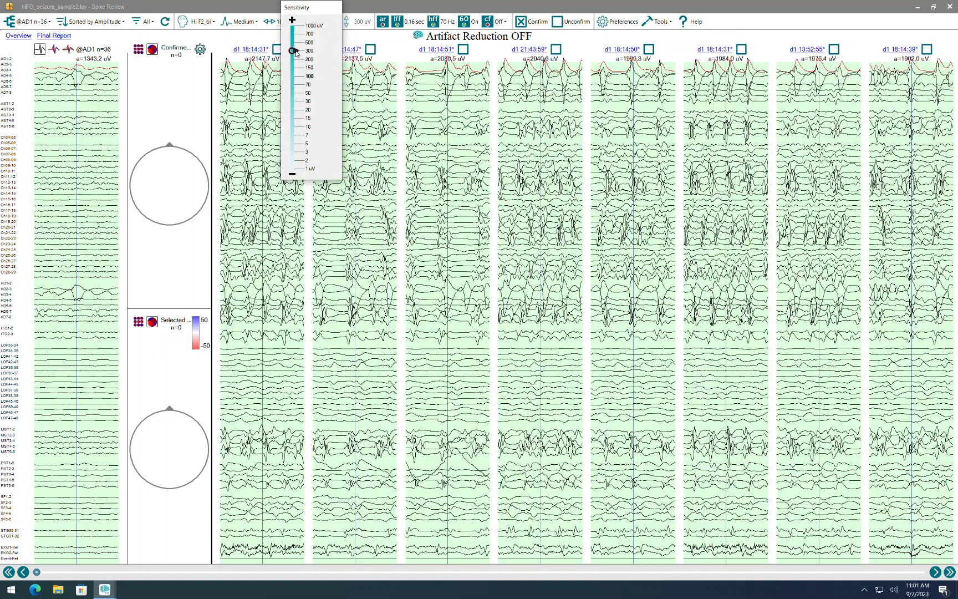
left_click(95, 23)
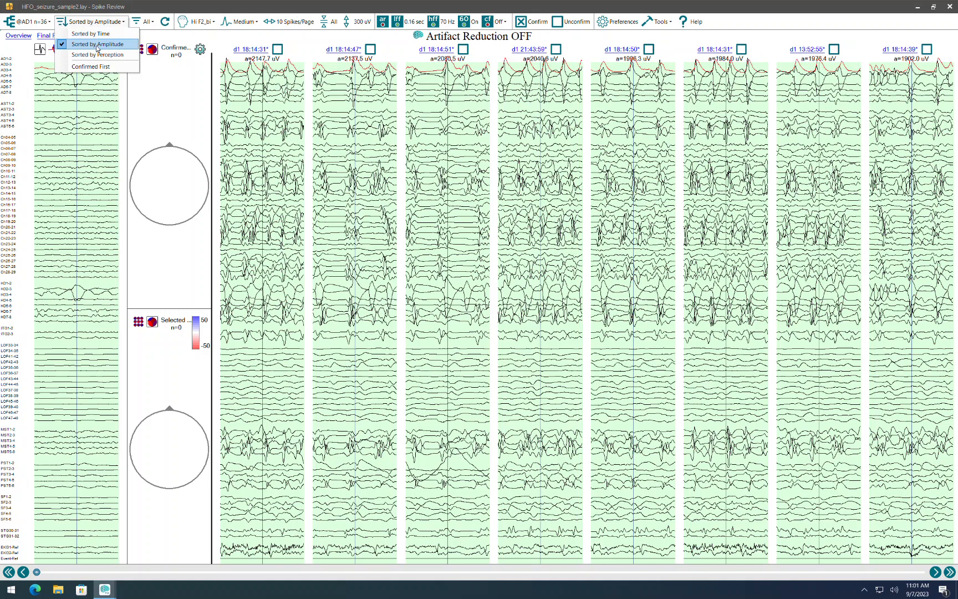
left_click(97, 35)
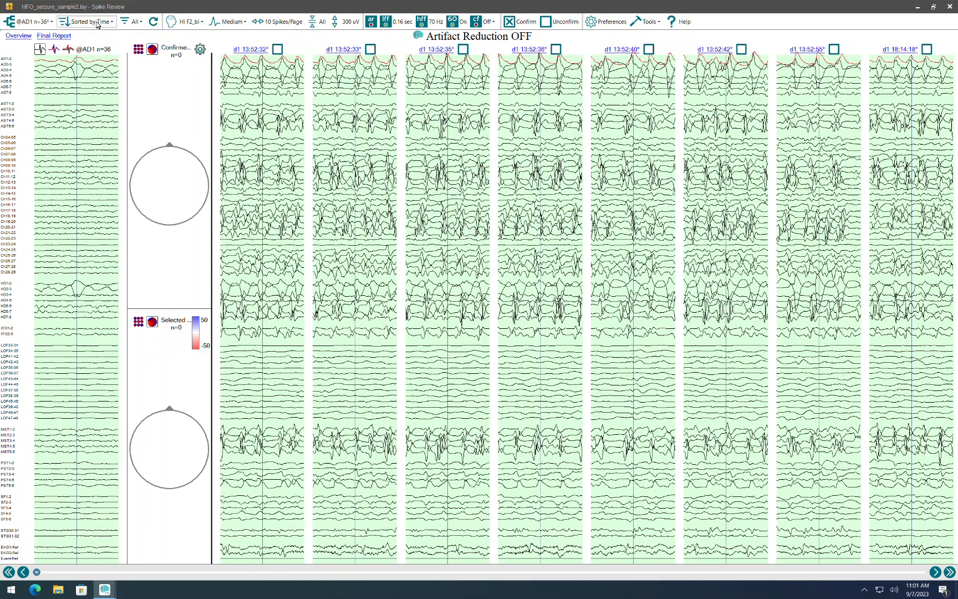
left_click(97, 22)
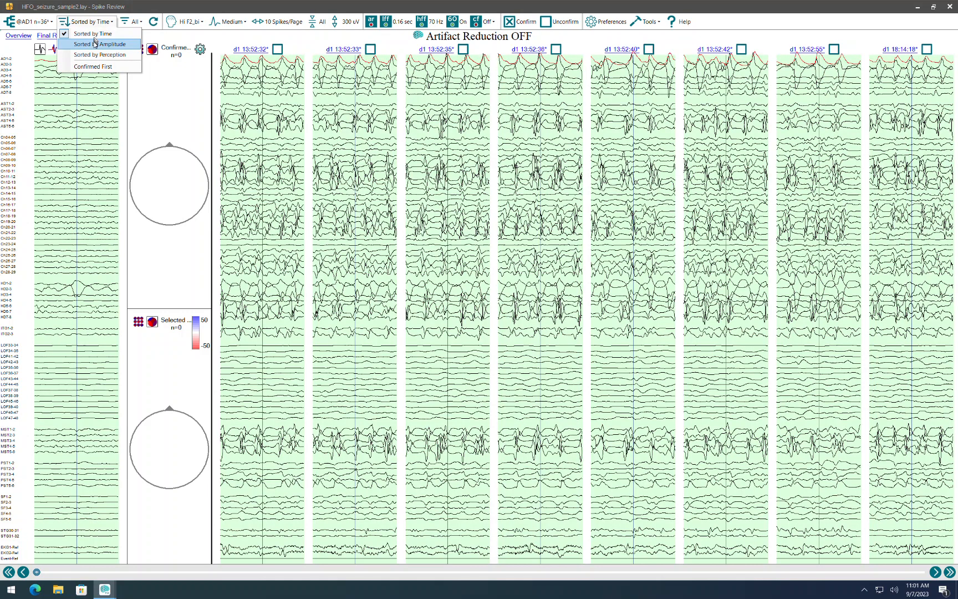
left_click(95, 45)
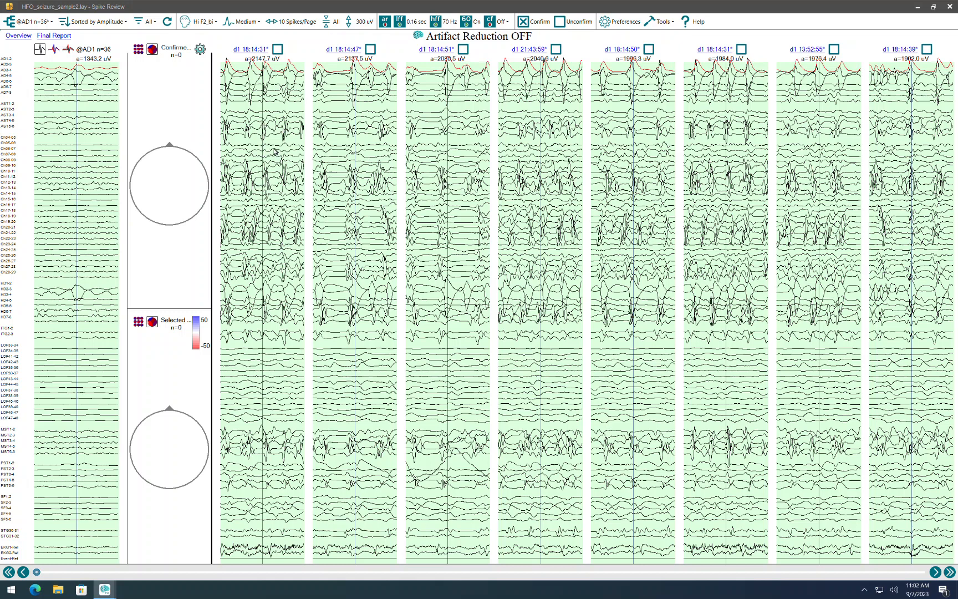
left_click(53, 49)
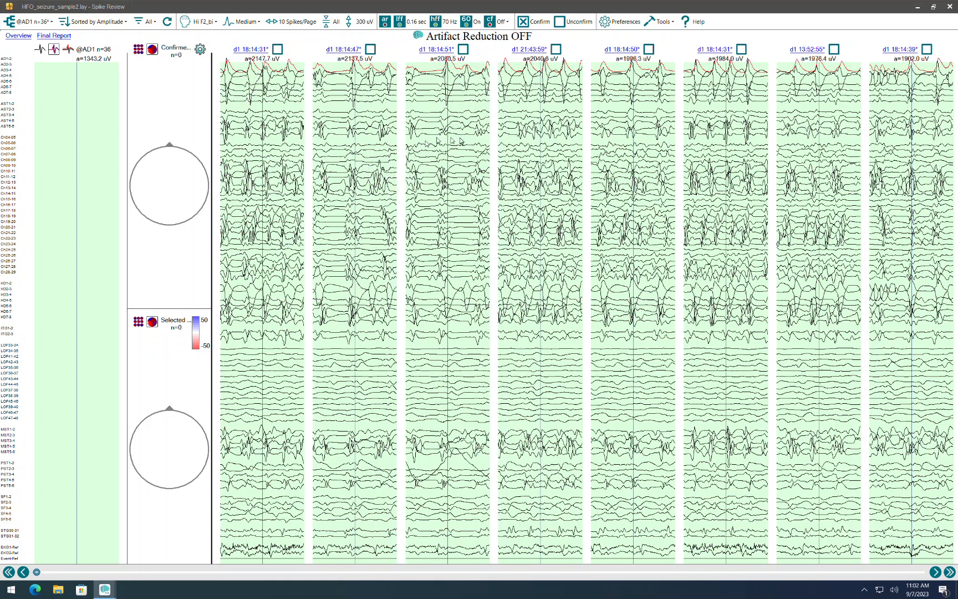
left_click(463, 50)
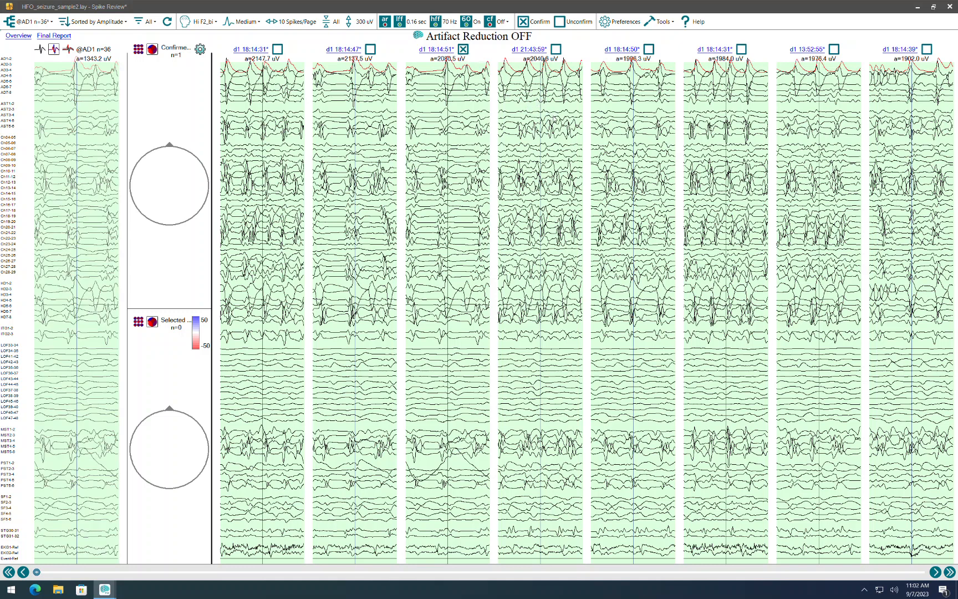
left_click(550, 98)
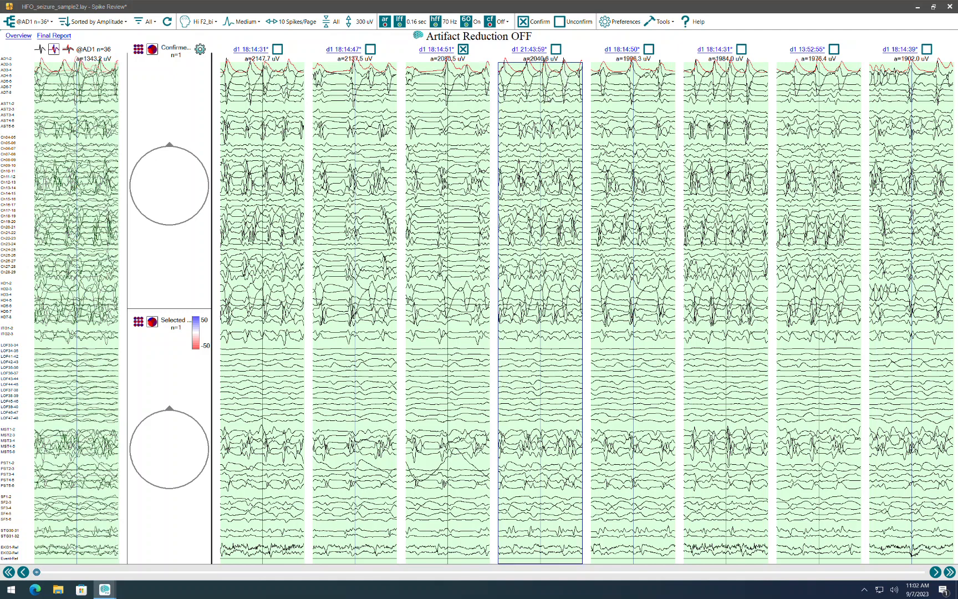
left_click(556, 49)
left_click(647, 69)
left_click(649, 50)
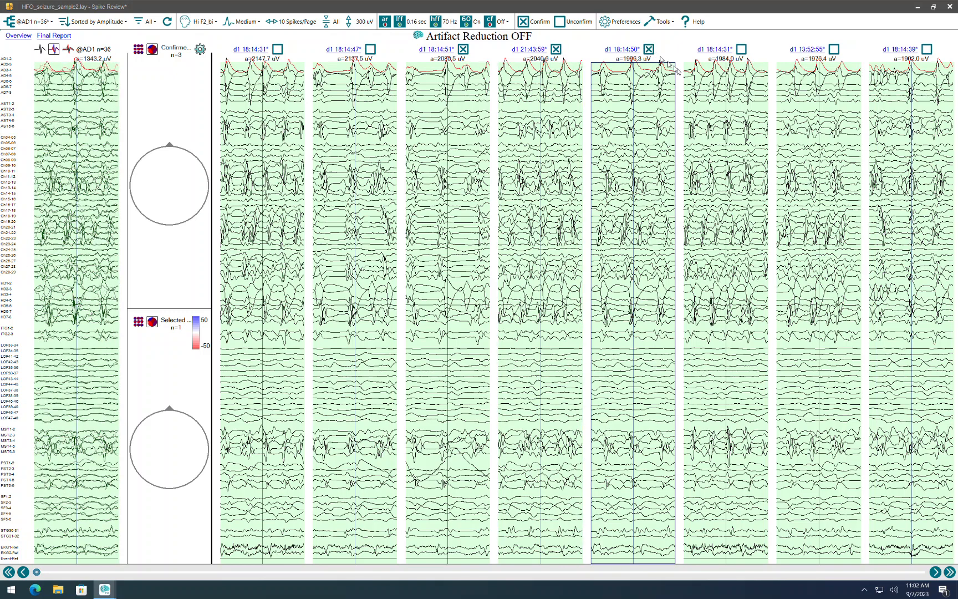
left_click(742, 50)
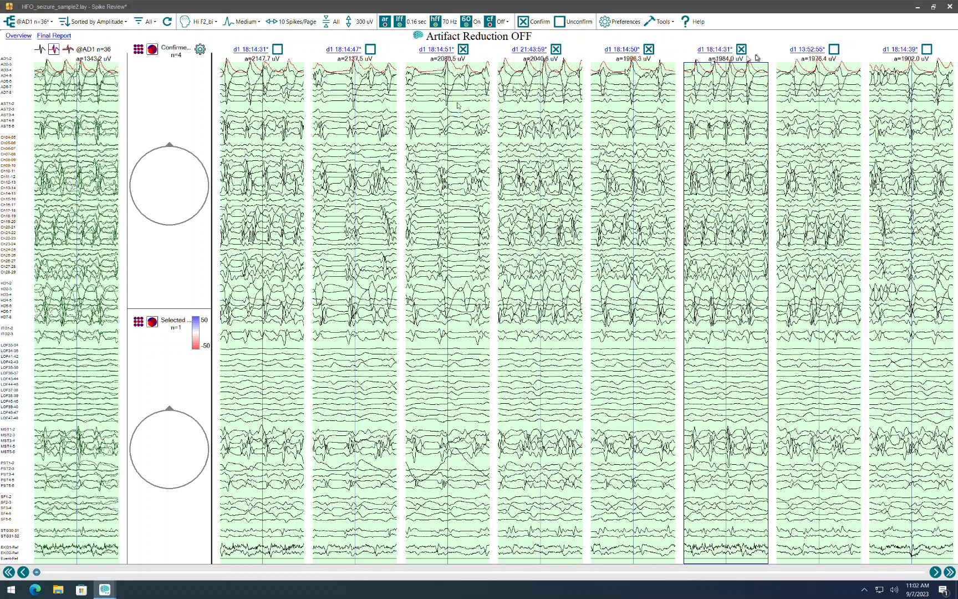
Step: Open the Final Report of confirmed spikes and mark its groups as VPlot comments
left_click(23, 37)
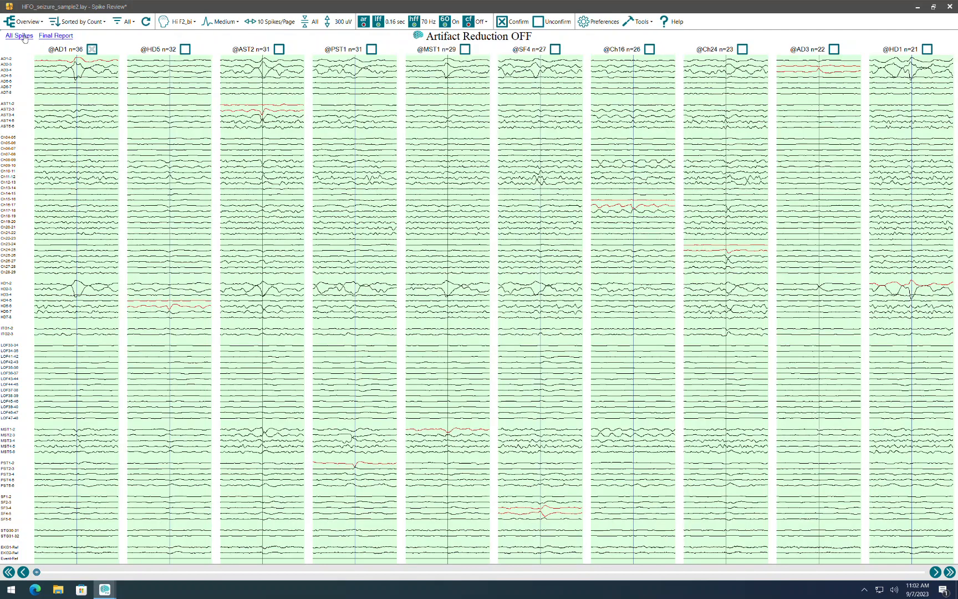
left_click(56, 36)
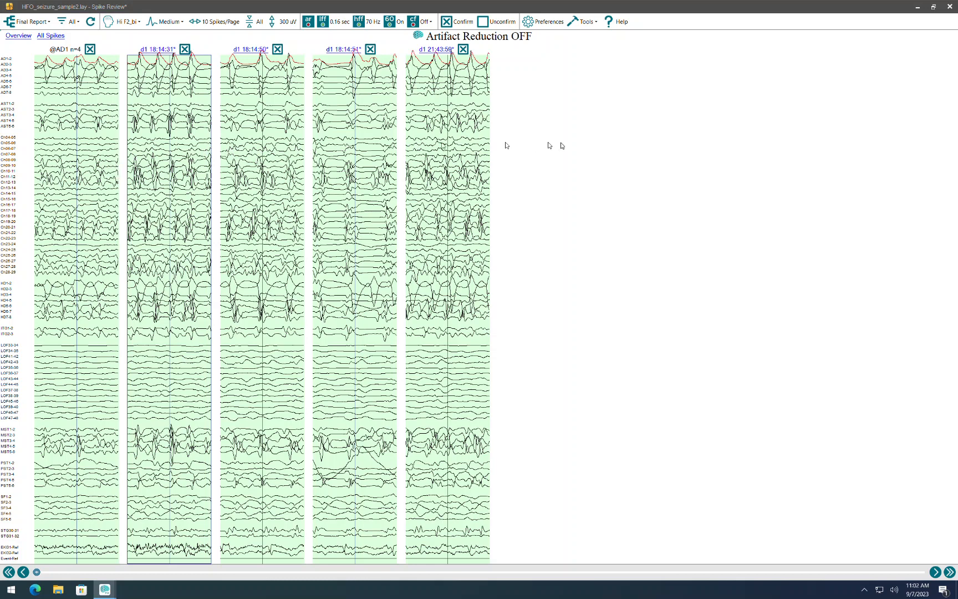
left_click(593, 23)
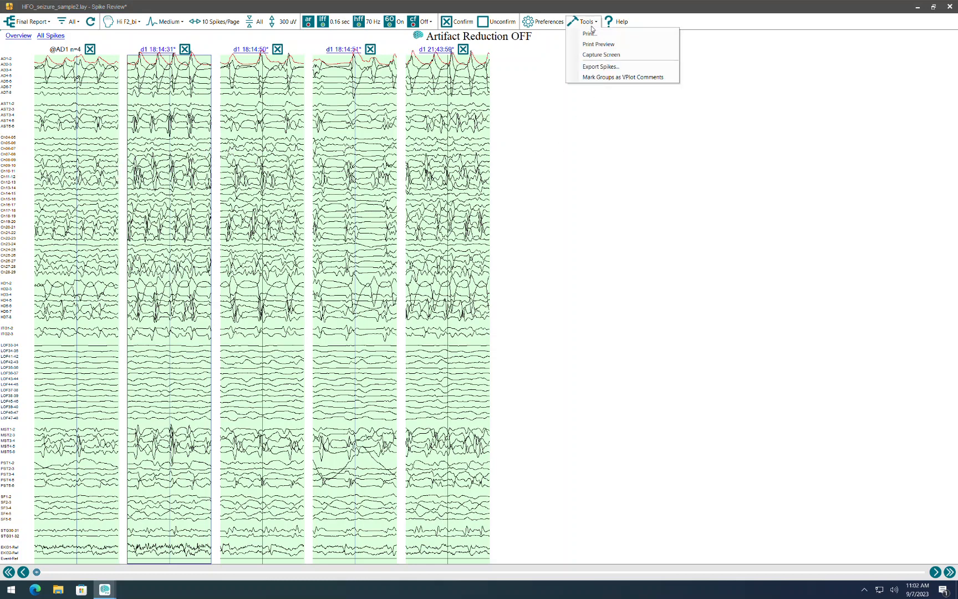
left_click(613, 79)
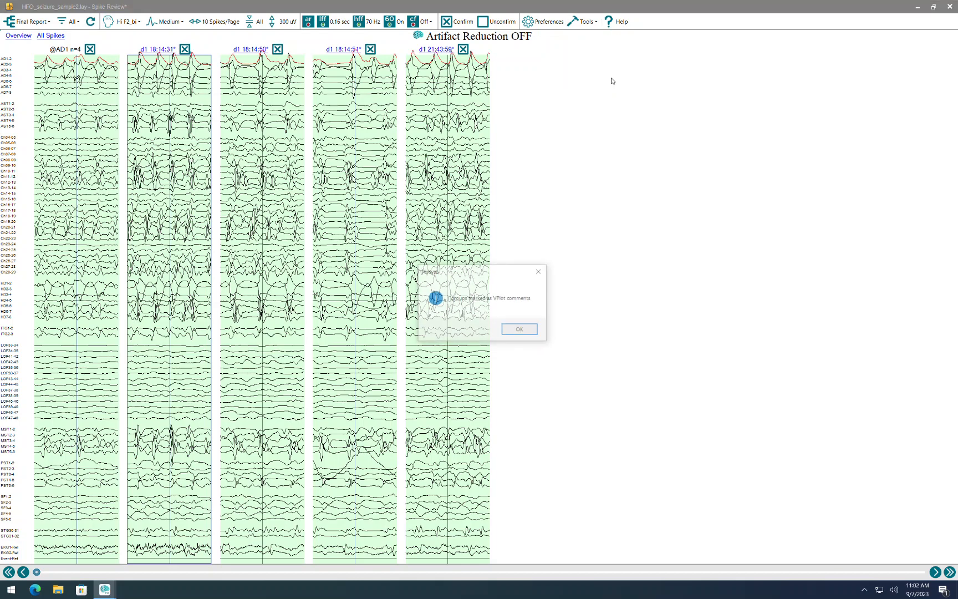
left_click(520, 332)
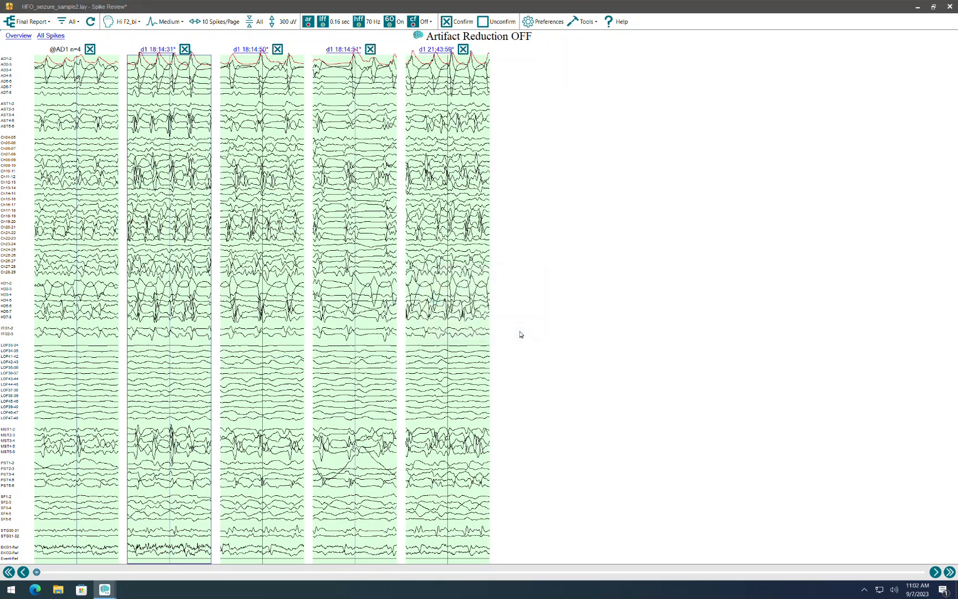
left_click(949, 6)
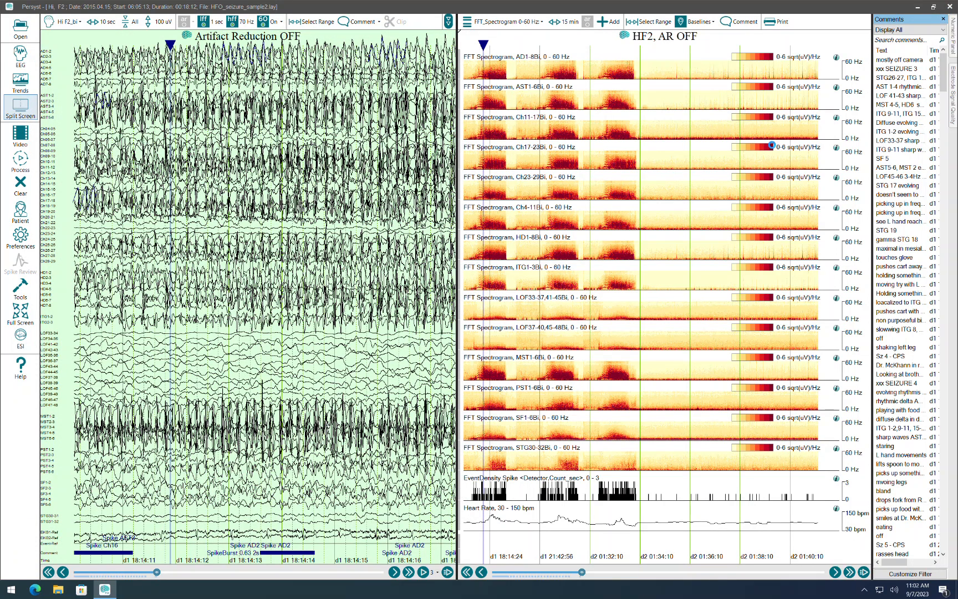
left_click(894, 53)
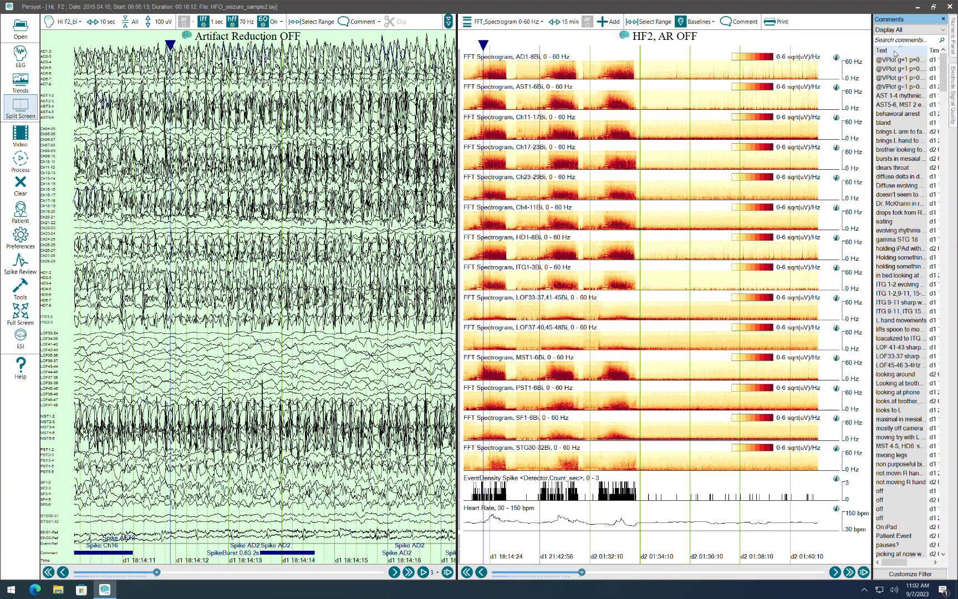
left_click(895, 60)
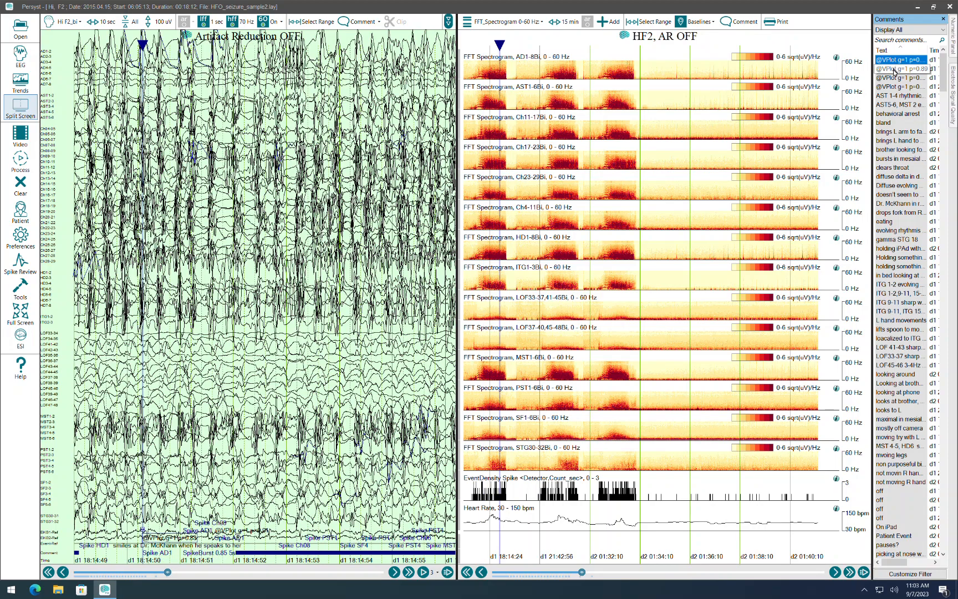
left_click(895, 69)
left_click(896, 78)
left_click(894, 87)
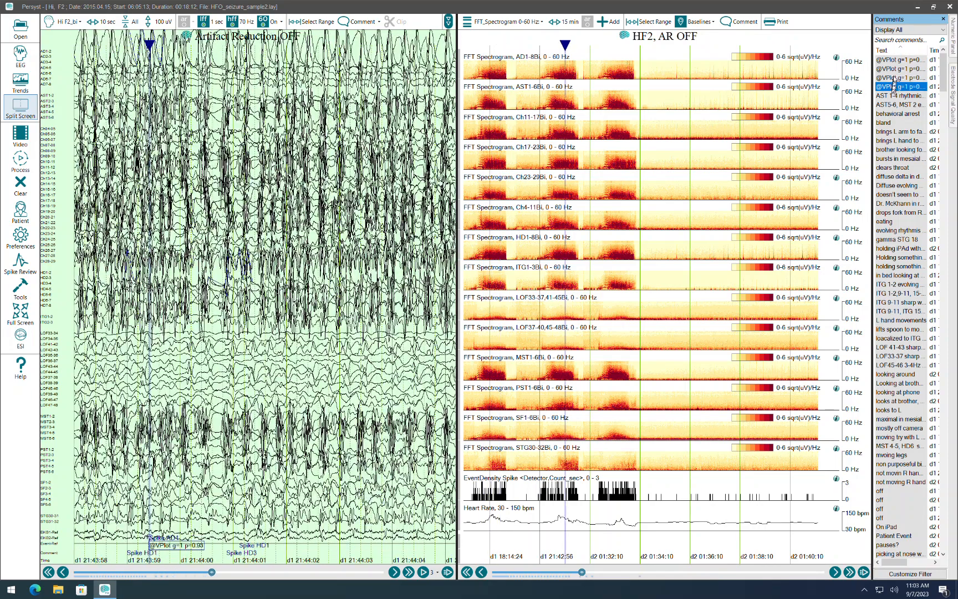
left_click(894, 79)
left_click(894, 69)
left_click(893, 60)
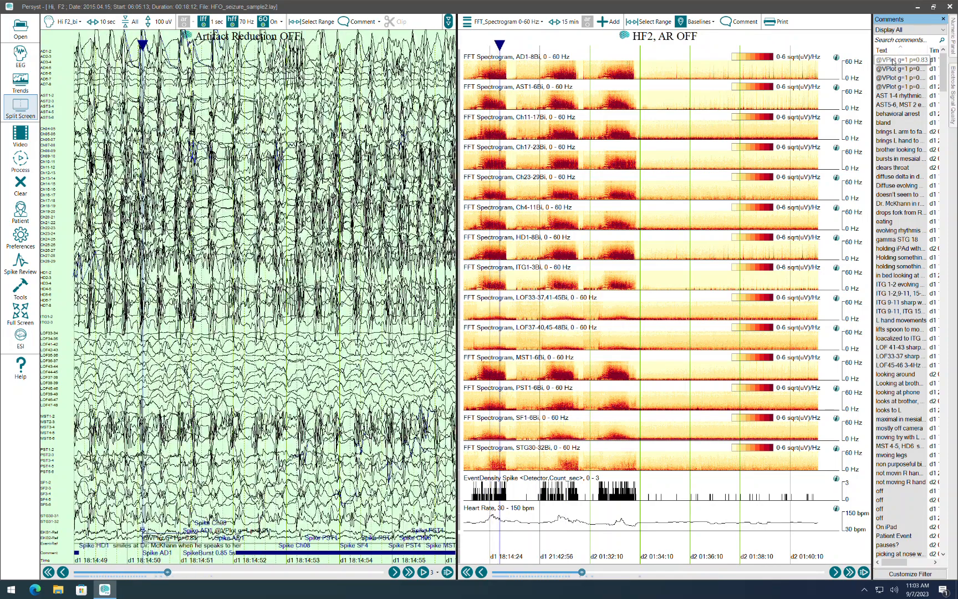
left_click(22, 287)
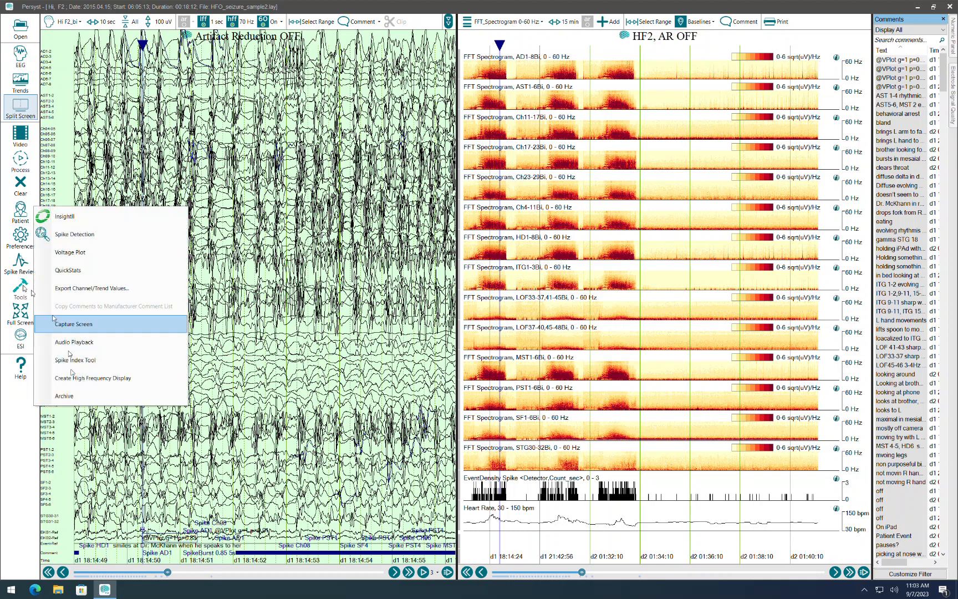
left_click(71, 397)
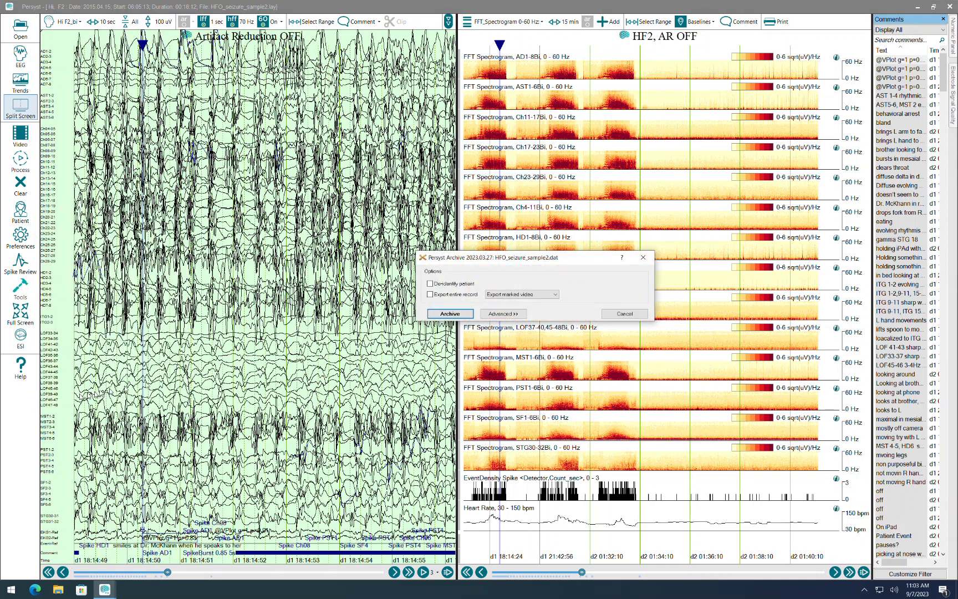
left_click(504, 314)
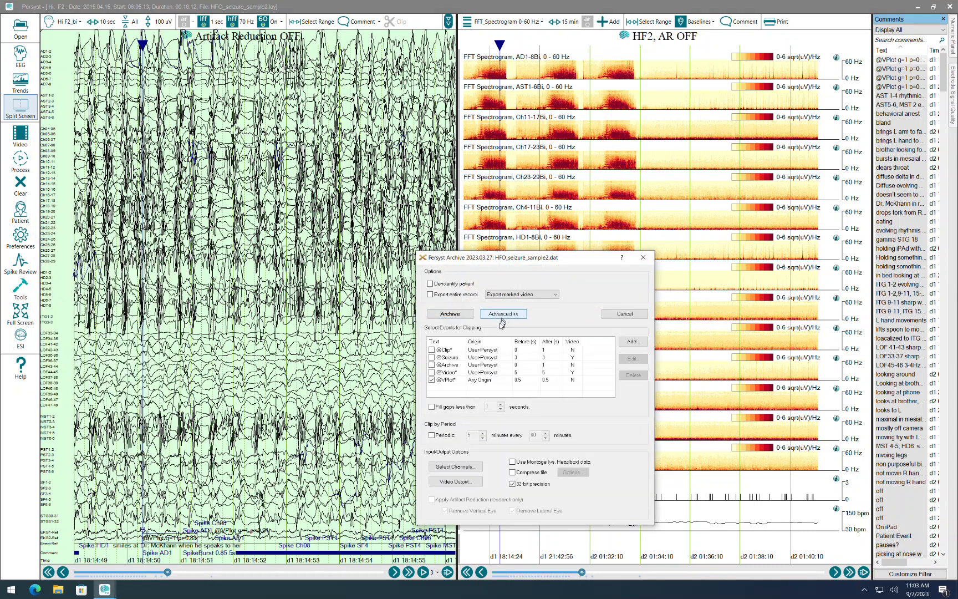
left_click(454, 383)
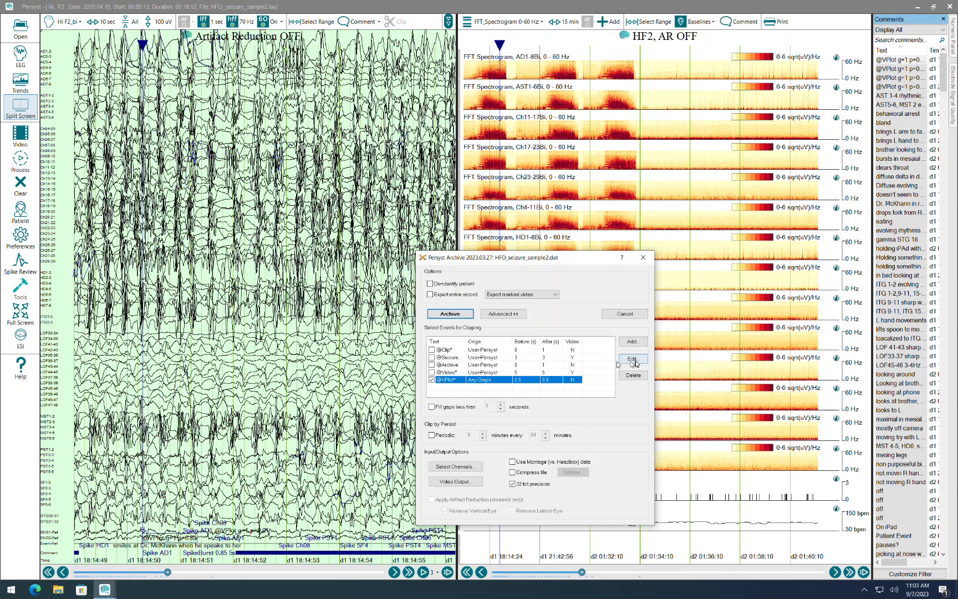
left_click(633, 359)
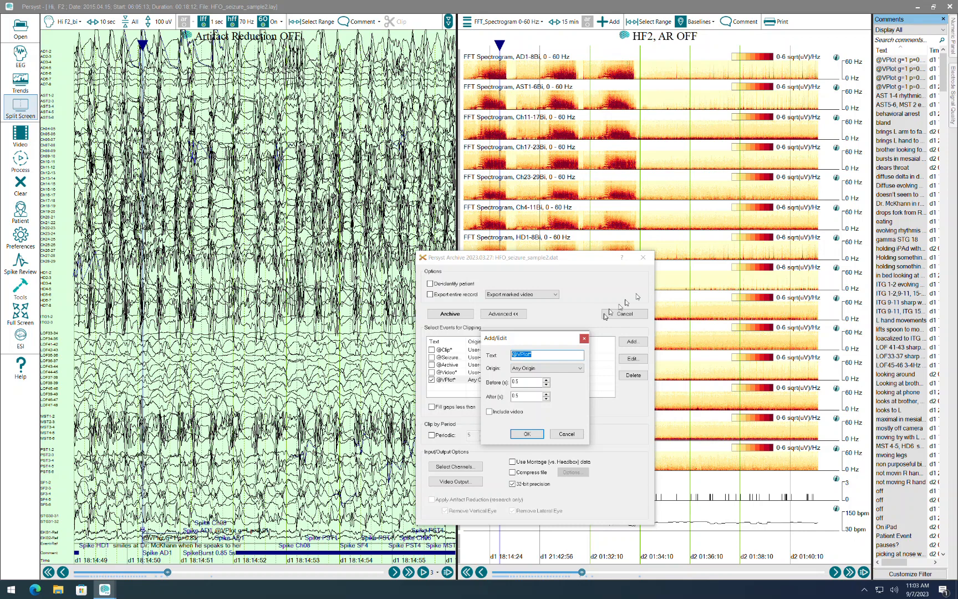
left_click(585, 339)
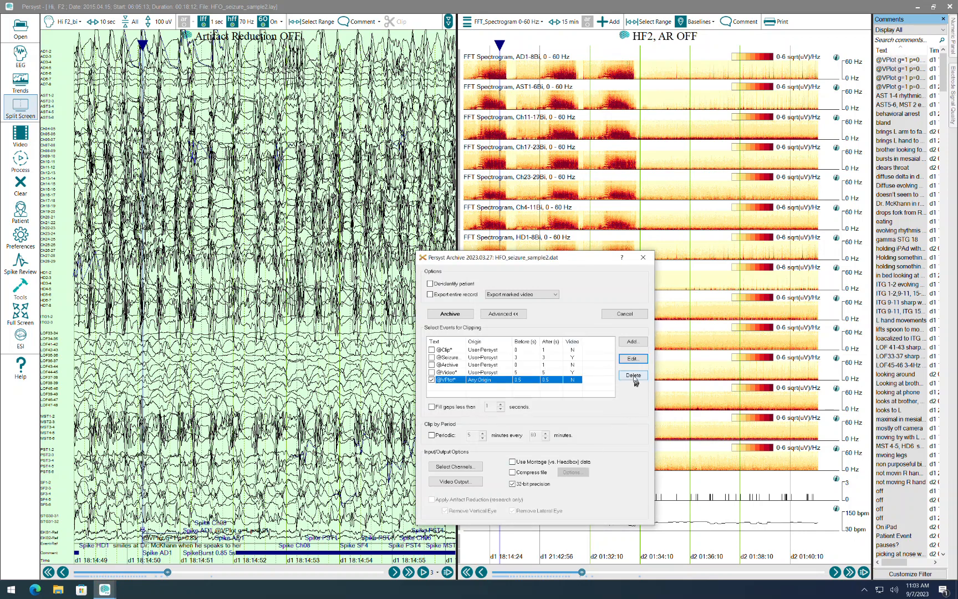
left_click(644, 258)
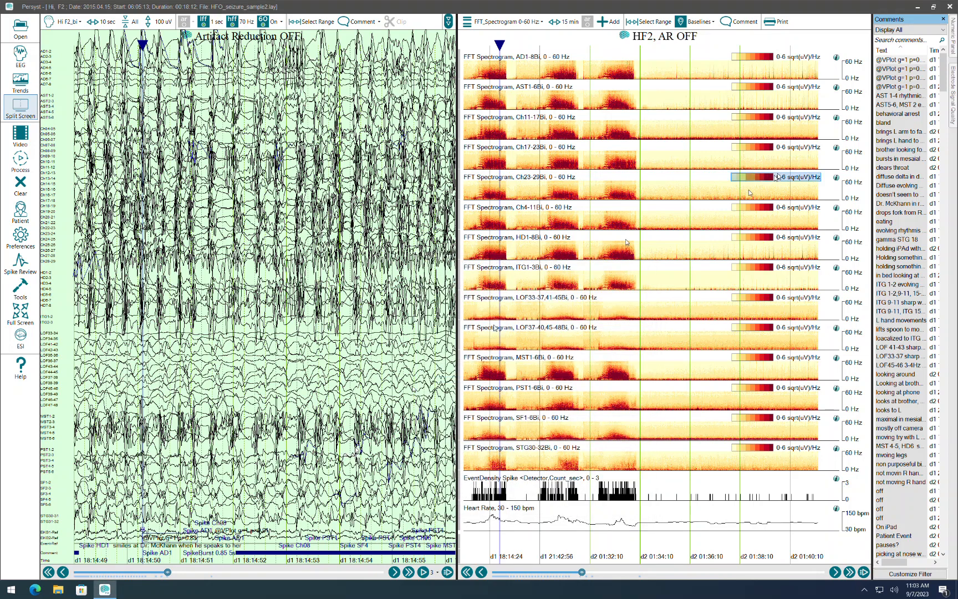
double_click(912, 69)
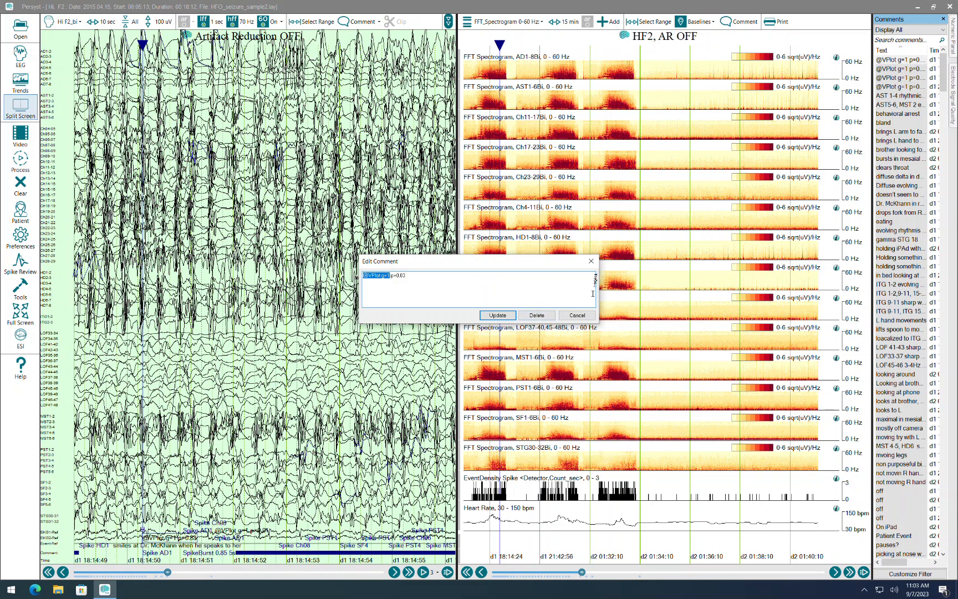
left_click(592, 261)
left_click(20, 288)
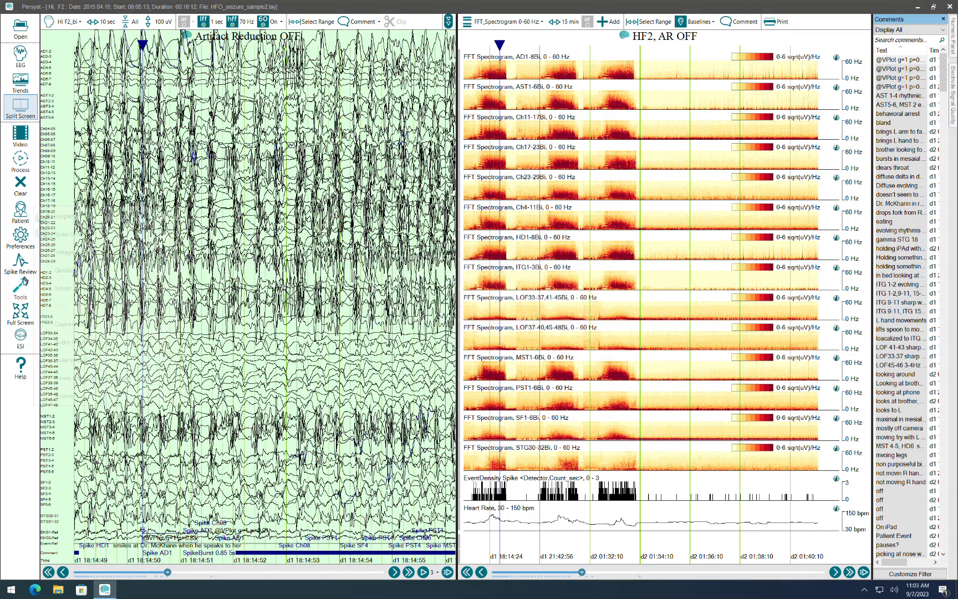
left_click(61, 396)
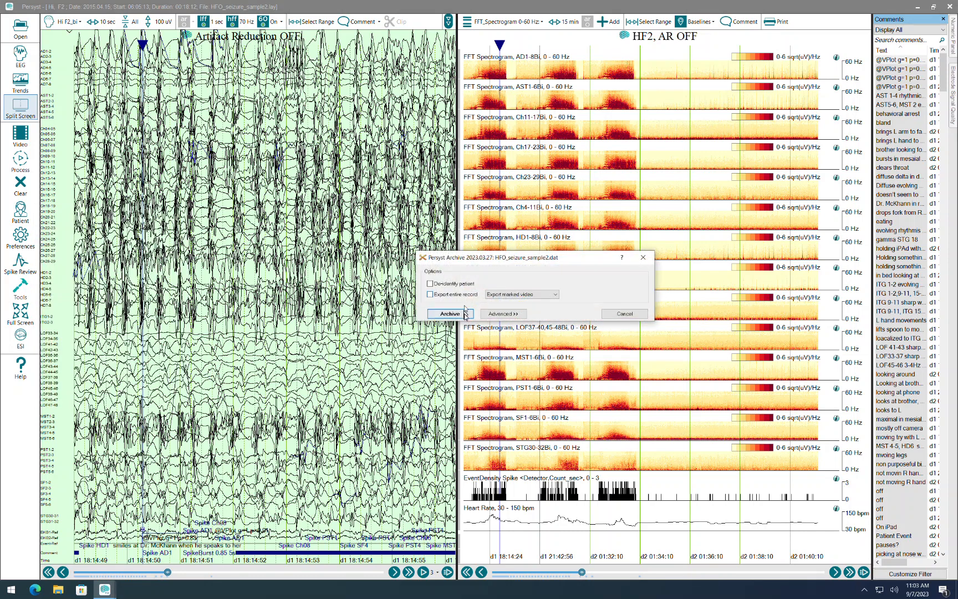
left_click(503, 314)
left_click(454, 381)
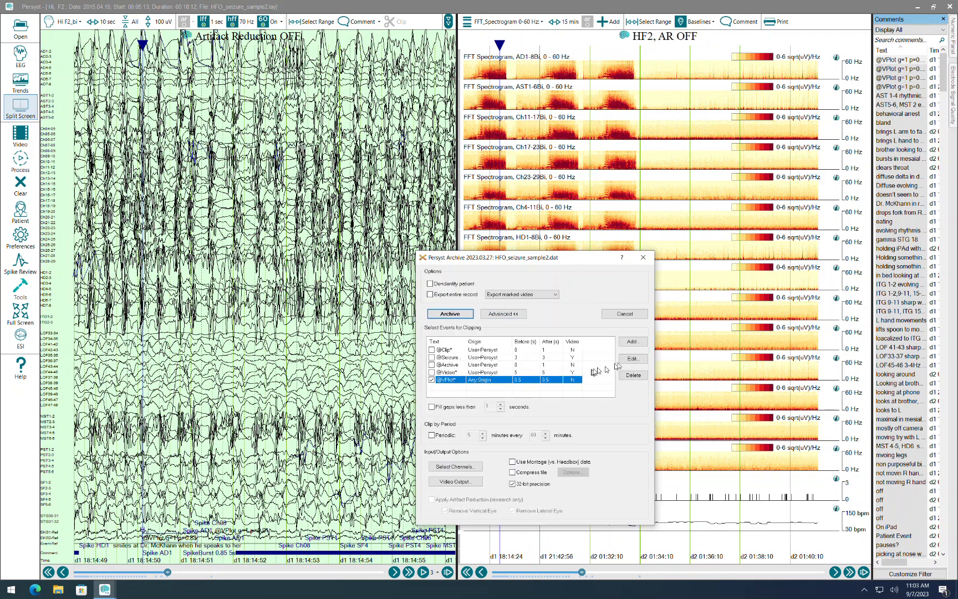
left_click(633, 358)
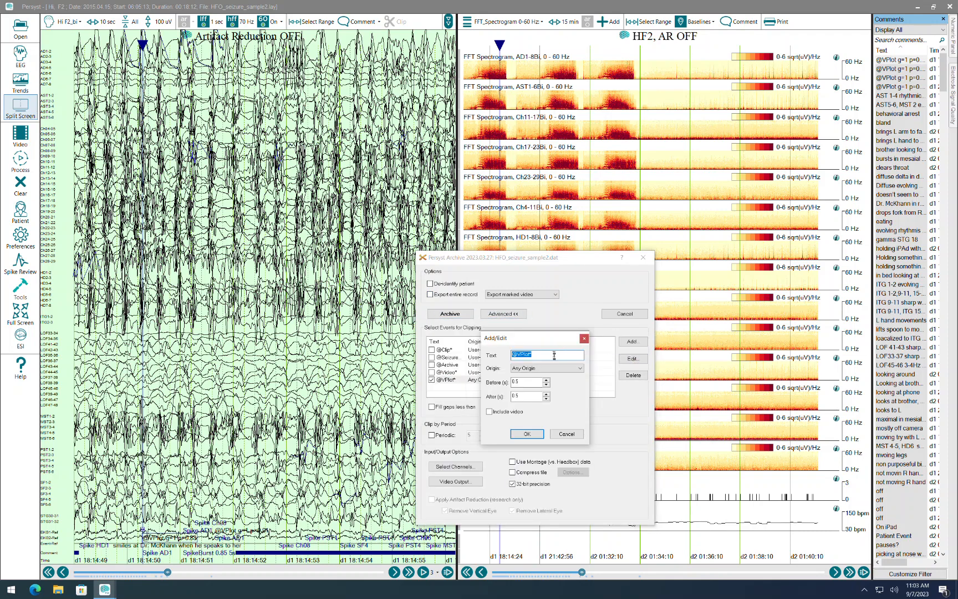
type("@VPlot g=1*")
left_click(520, 383)
left_click(525, 395)
left_click(527, 433)
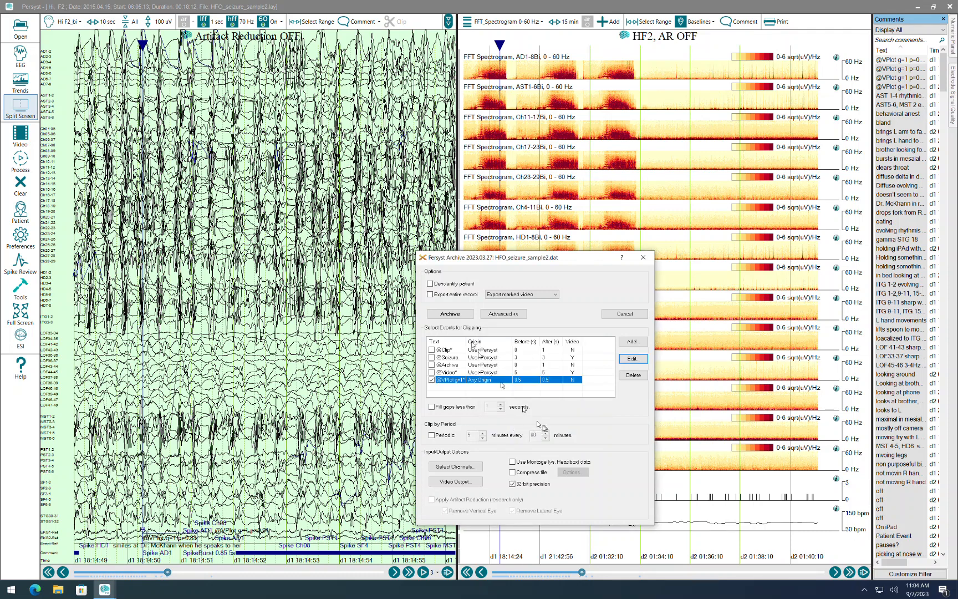
Step: Archive the marked clips to the Desktop as HFO_seizure_sample2-clip.edf in EDF format, without saving the changed Archive settings
left_click(457, 314)
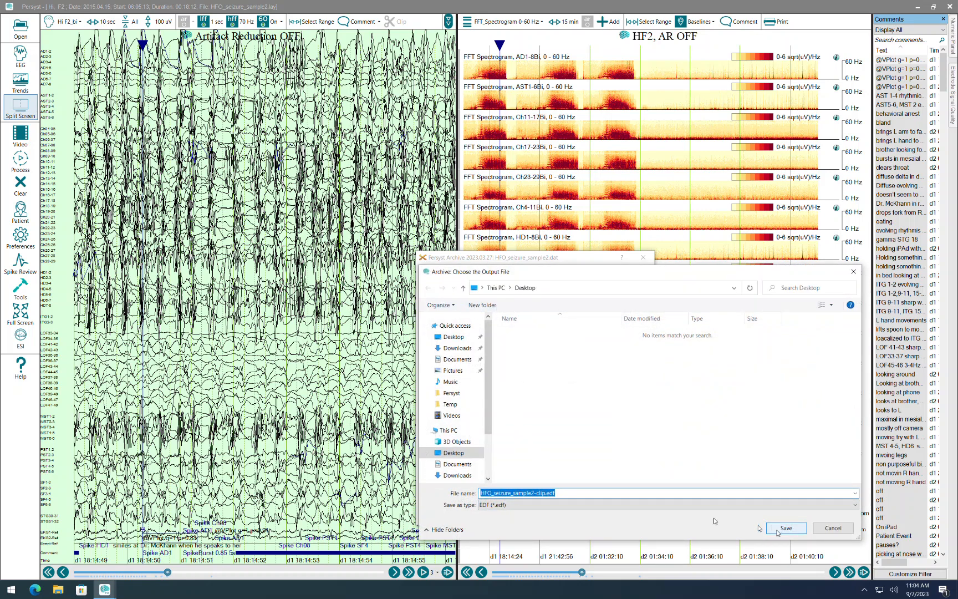
left_click(610, 505)
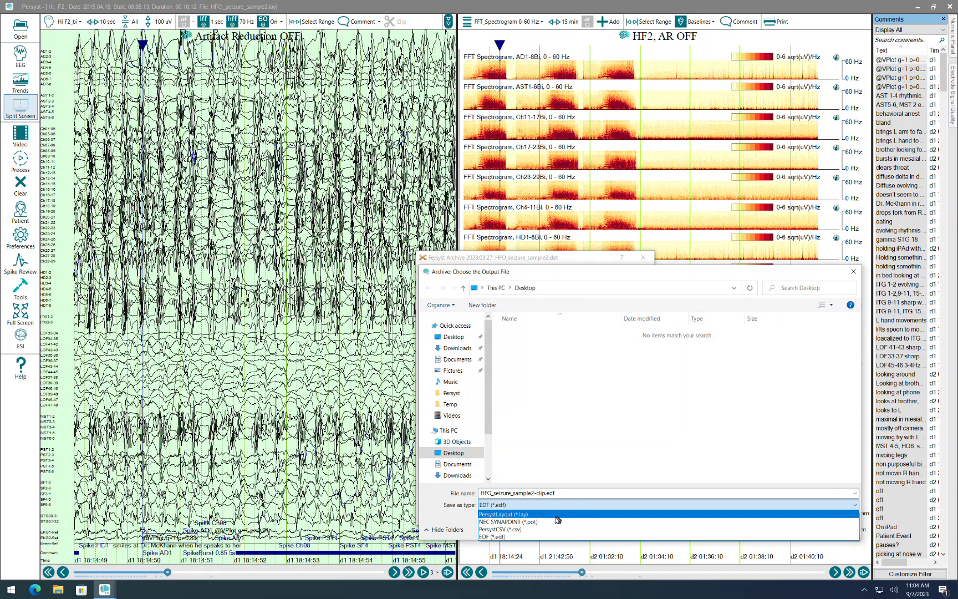
left_click(520, 531)
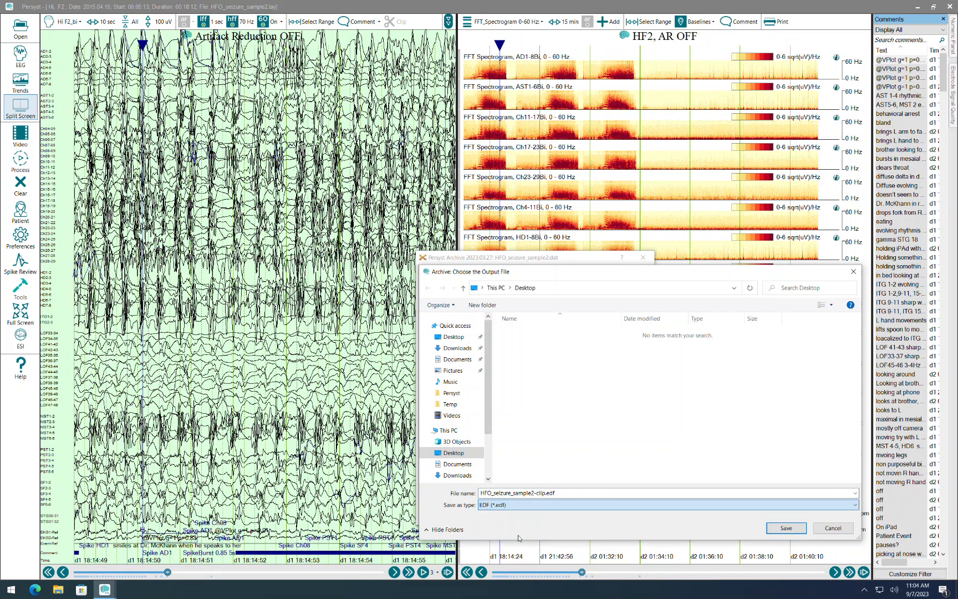
left_click(789, 531)
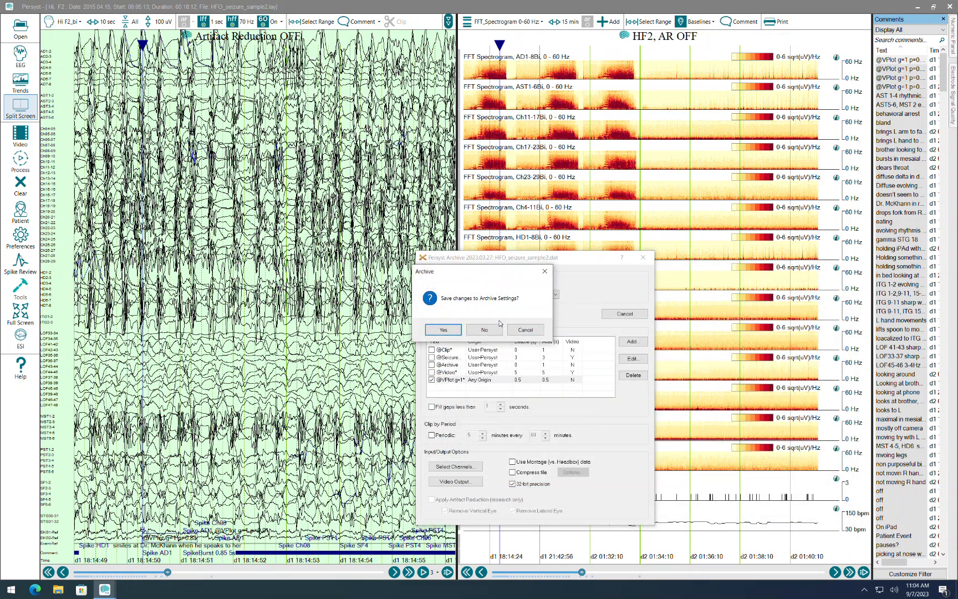
left_click(485, 329)
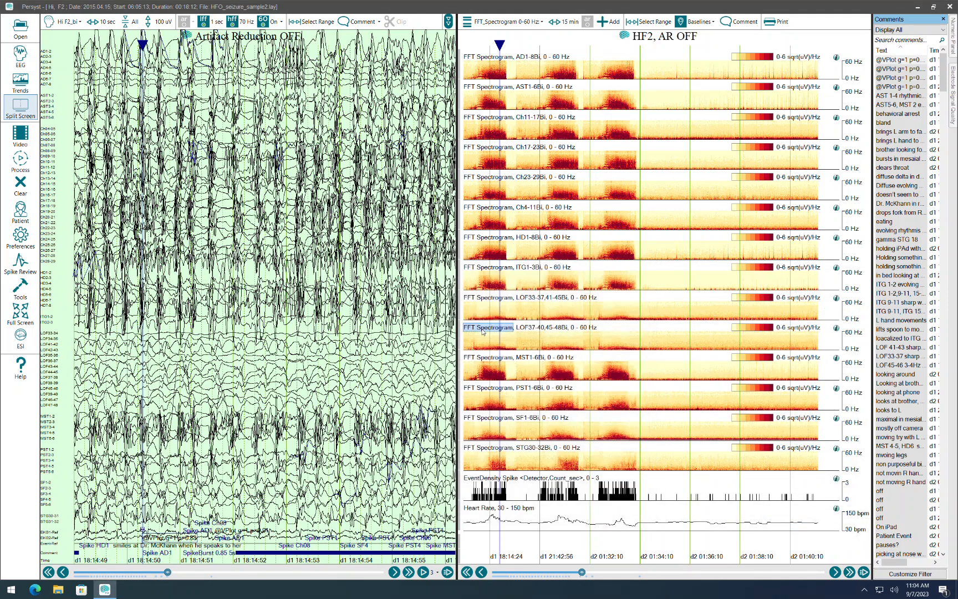
Step: Close the study, open the exported clip file from the desktop as an EDF90 recording to inspect it, and close it
left_click(949, 7)
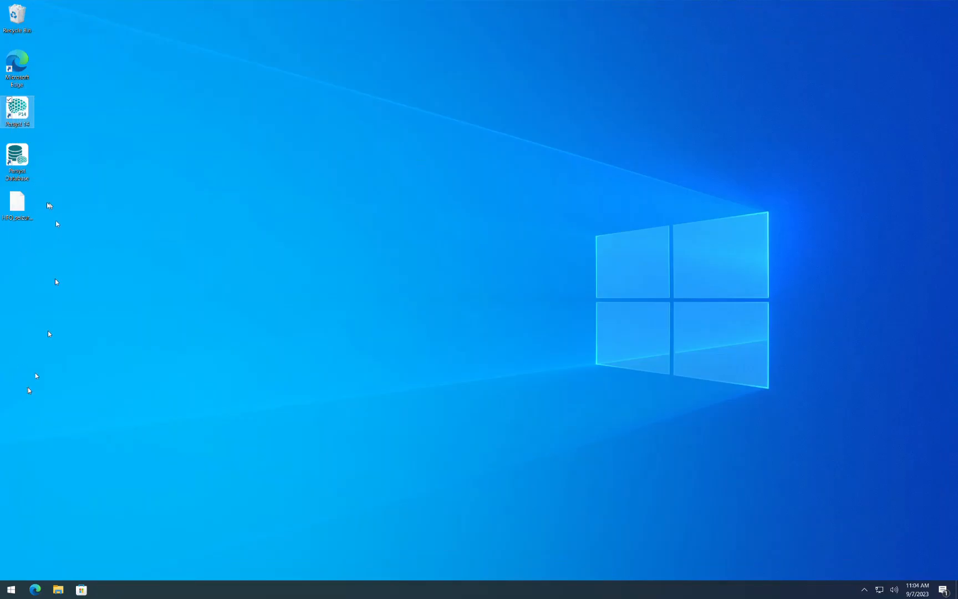
left_click_drag(16, 204, 21, 119)
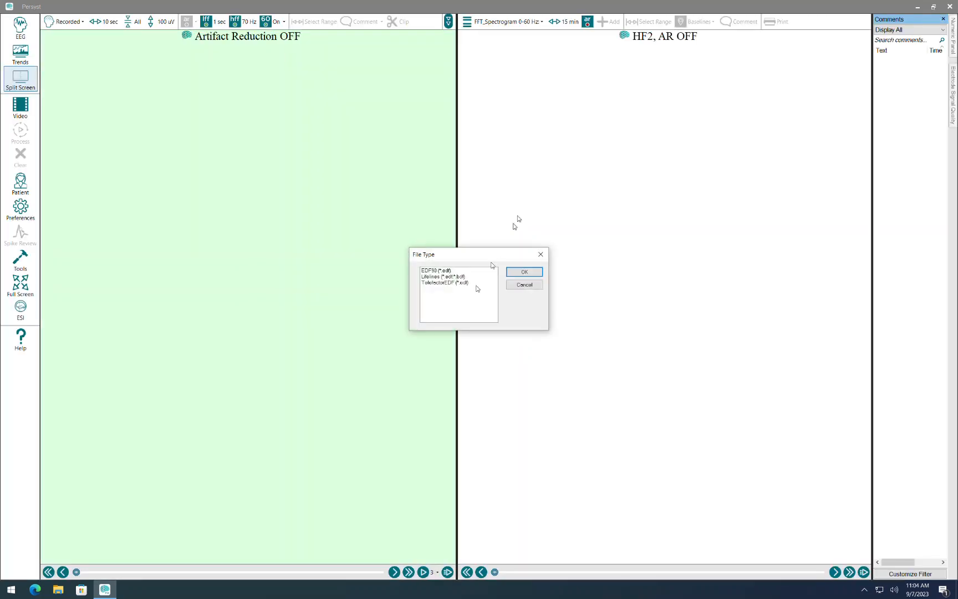
double_click(433, 271)
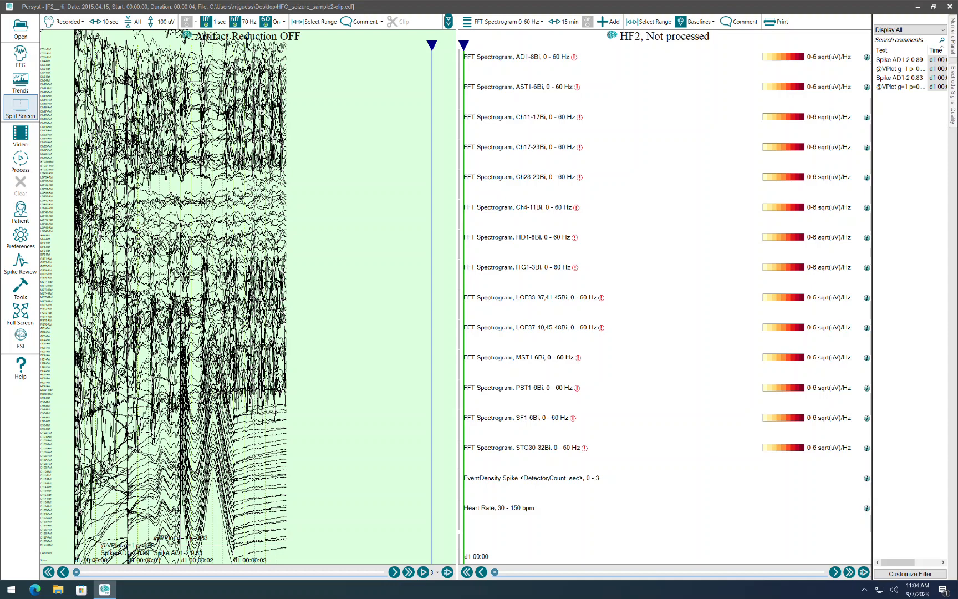
left_click(949, 7)
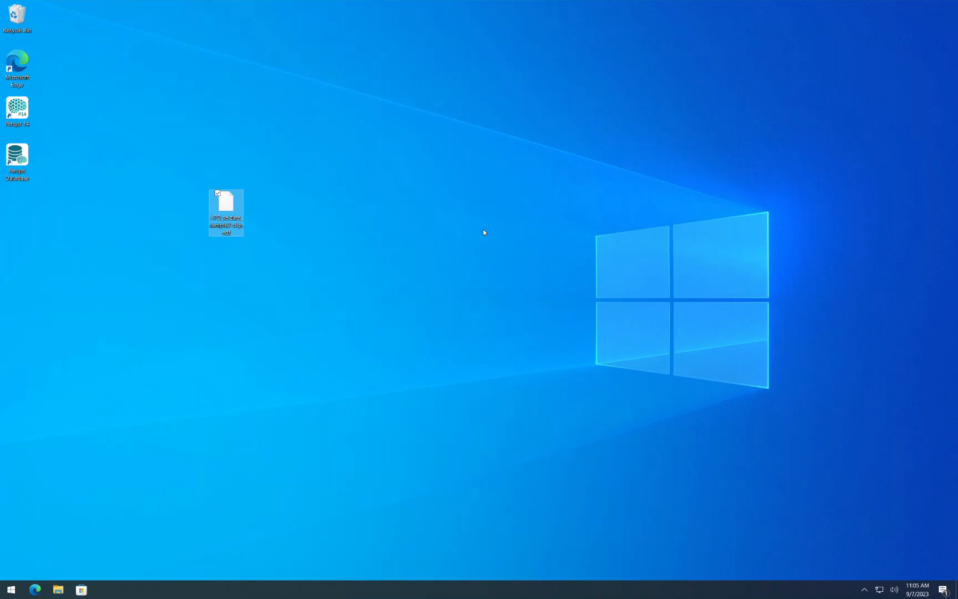
left_click(522, 324)
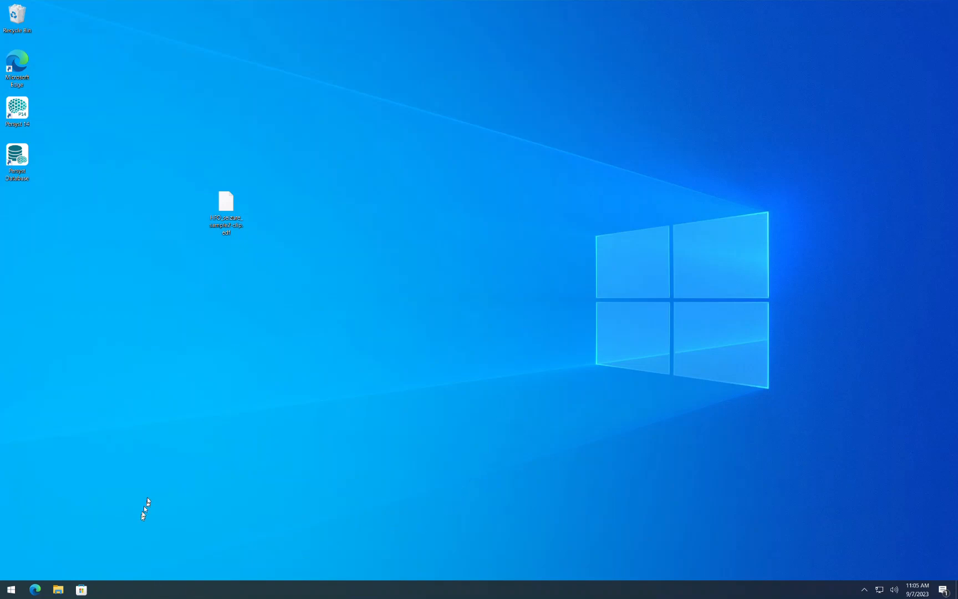
Step: Start Persyst and open the HFO2 study from the Persyst database
left_click(17, 115)
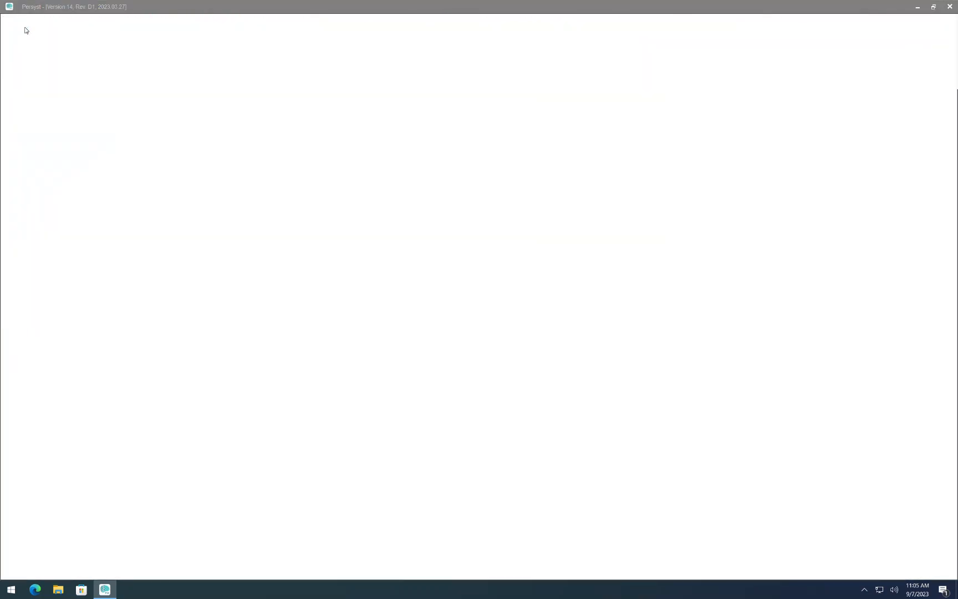
scroll(254, 373, "down", 18)
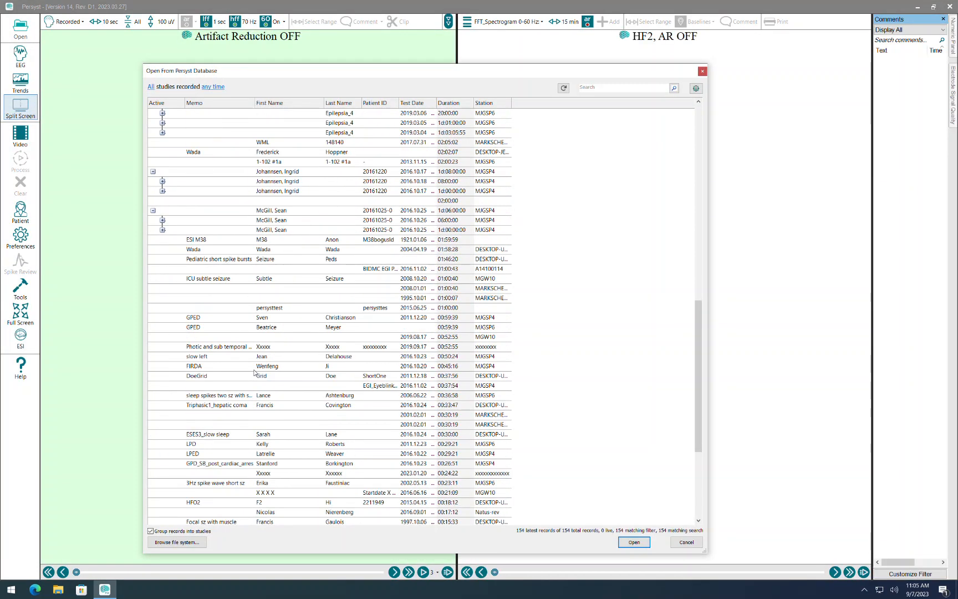
scroll(254, 373, "down", 6)
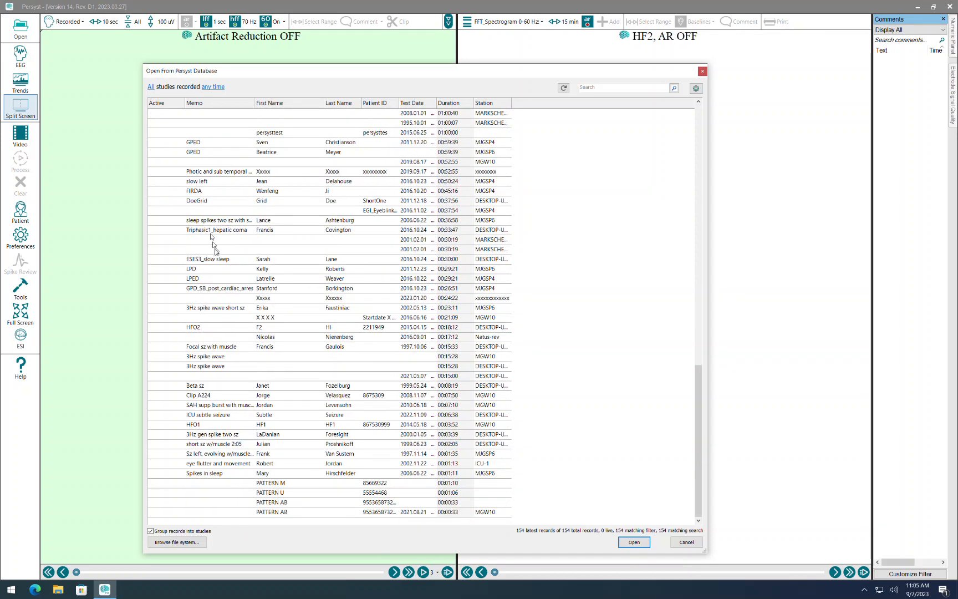
key("Escape")
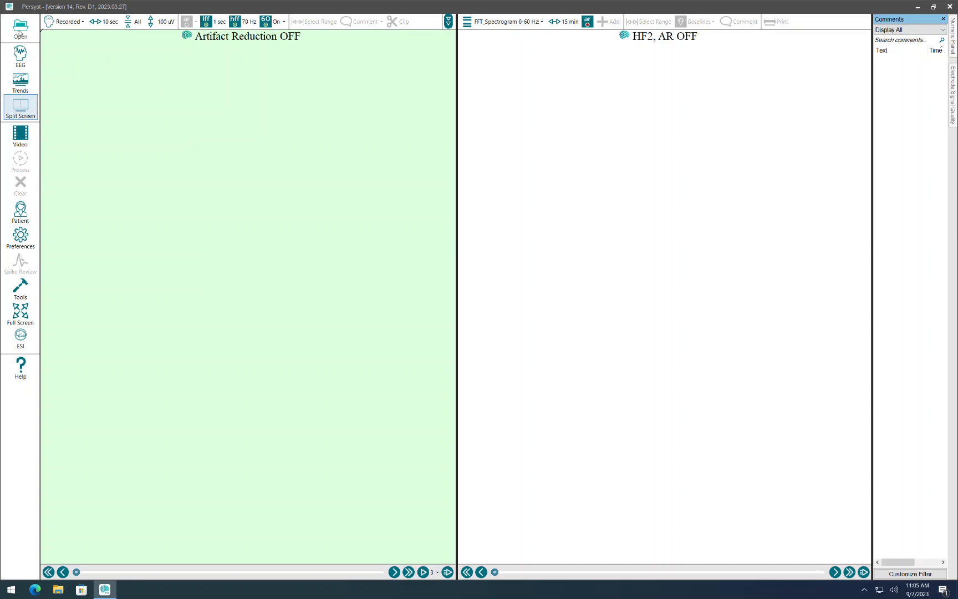
left_click(19, 33)
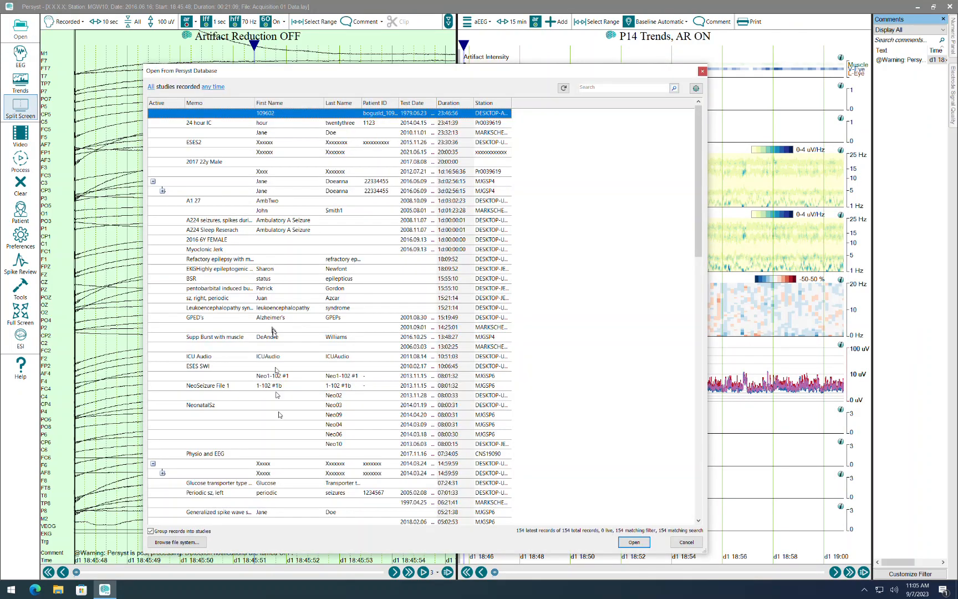
scroll(278, 426, "down", 4)
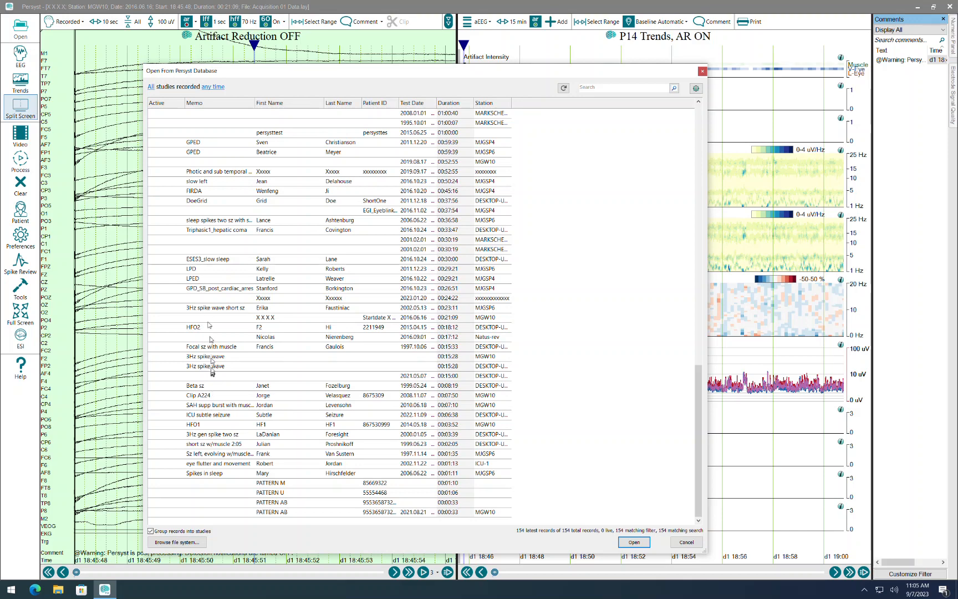
key("Escape")
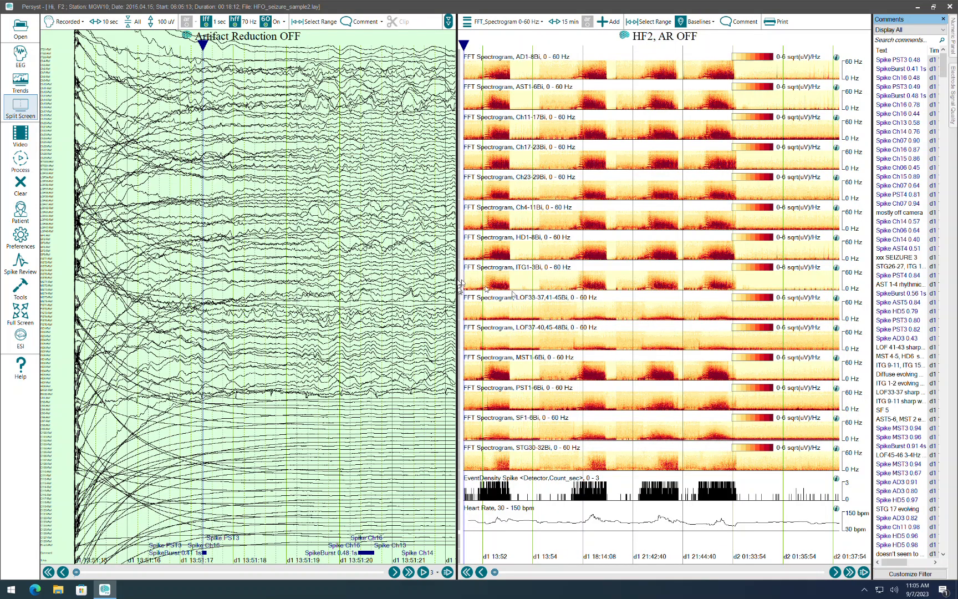
Step: Show the first seizure, at about d1 13:52:03, in the Hi F2_bi montage with only the EEG displayed
left_click(69, 22)
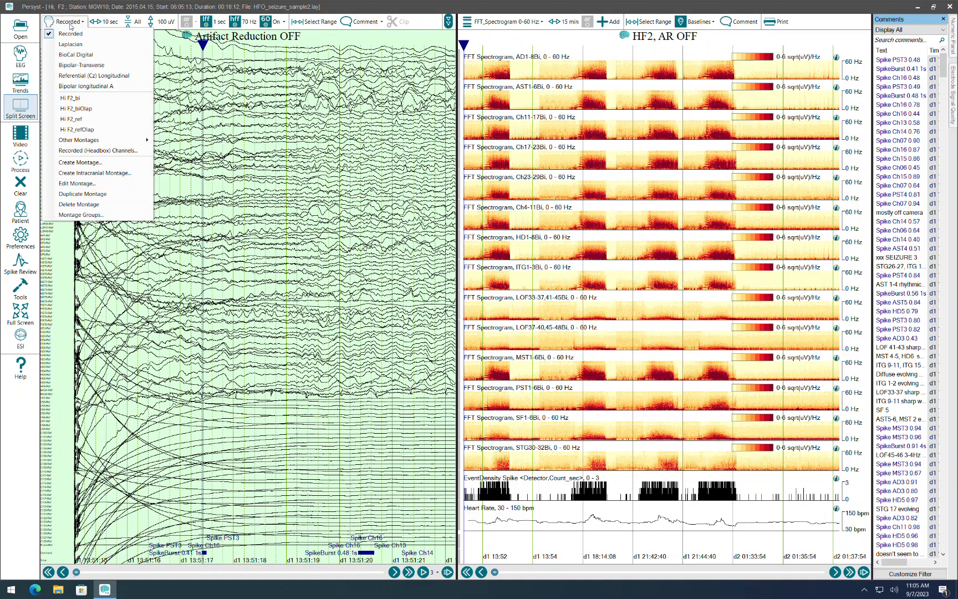
left_click(71, 98)
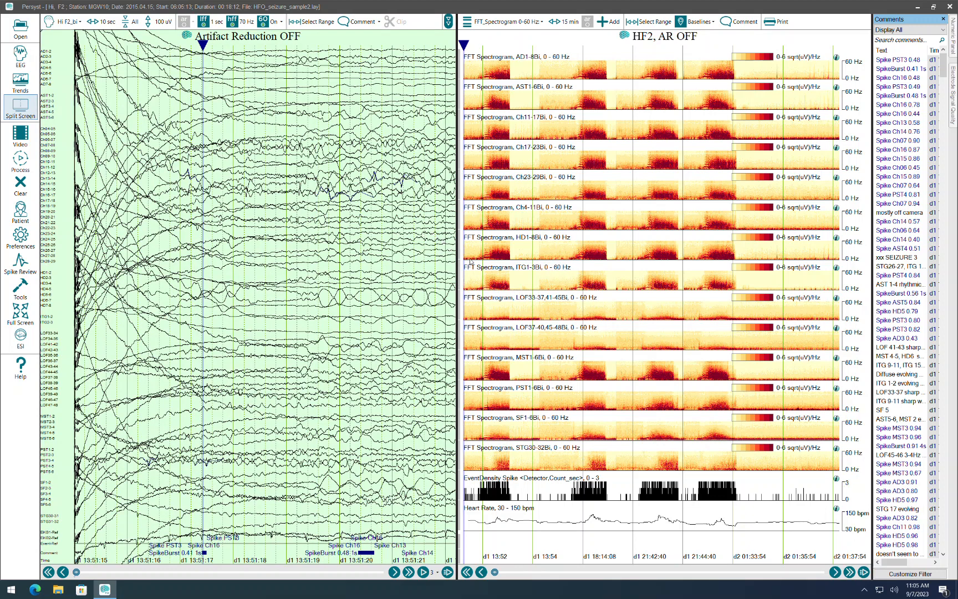
left_click(484, 259)
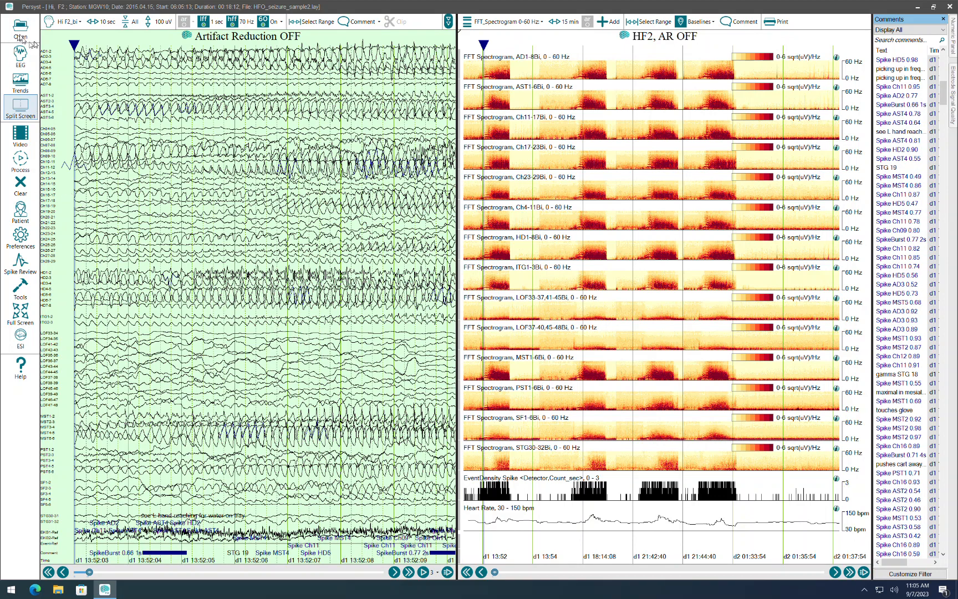
left_click(20, 56)
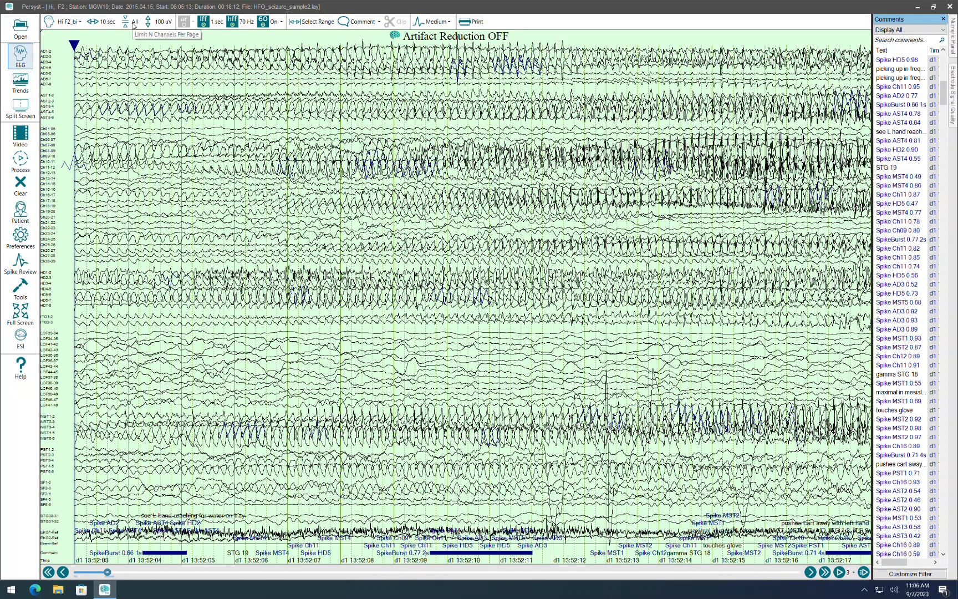
Step: Show the seizure onset from about d1 13:51:54 at 5 seconds per page in the Hi F2_ref montage
left_click(155, 150)
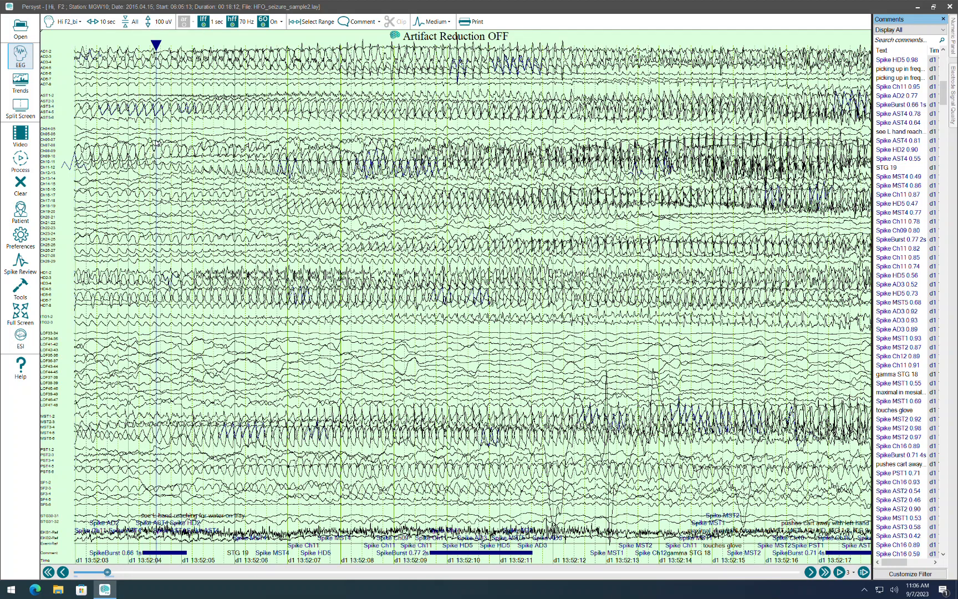
scroll(154, 150, "up", 1)
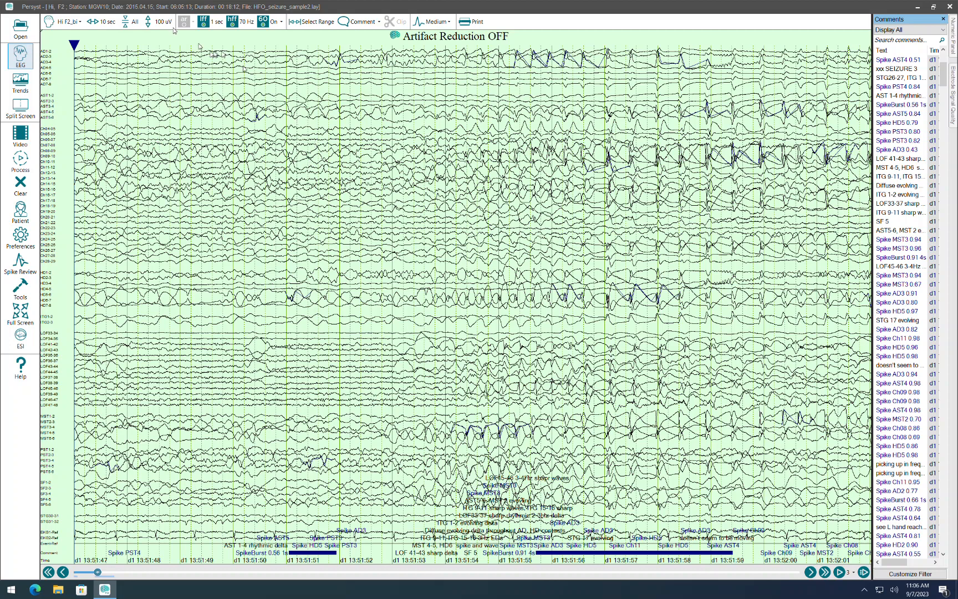
left_click(106, 24)
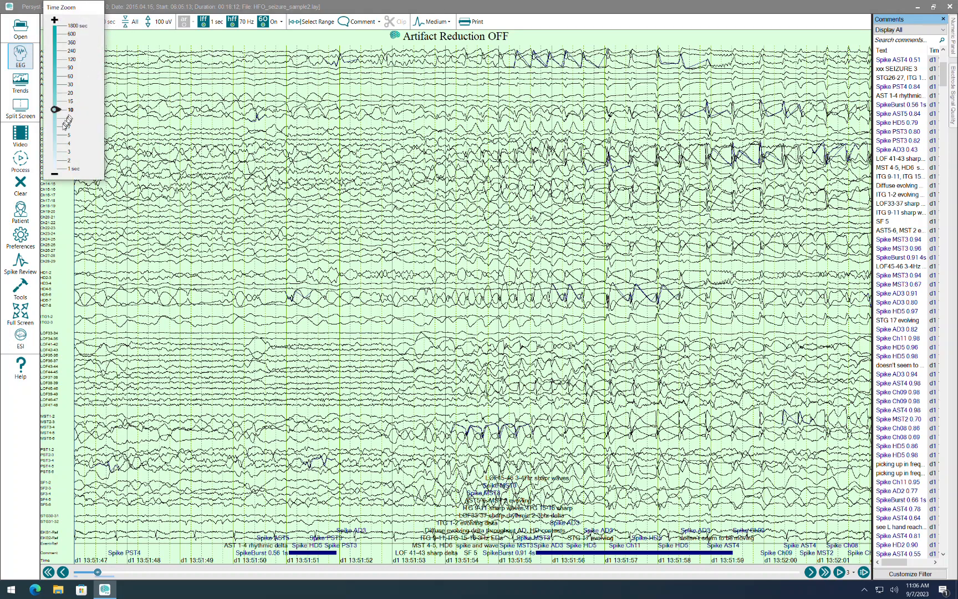
left_click_drag(63, 121, 62, 136)
left_click(383, 160)
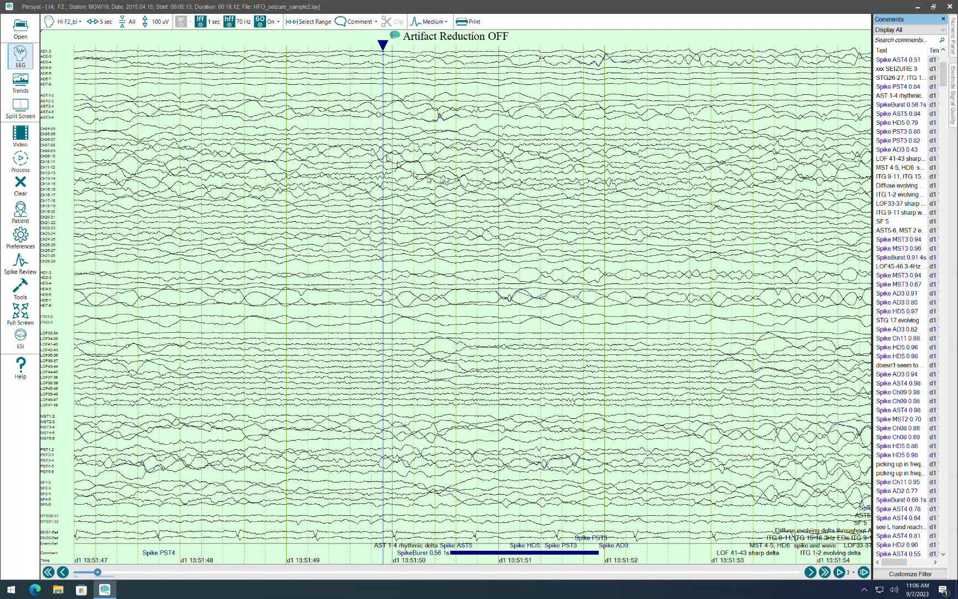
scroll(446, 178, "down", 1)
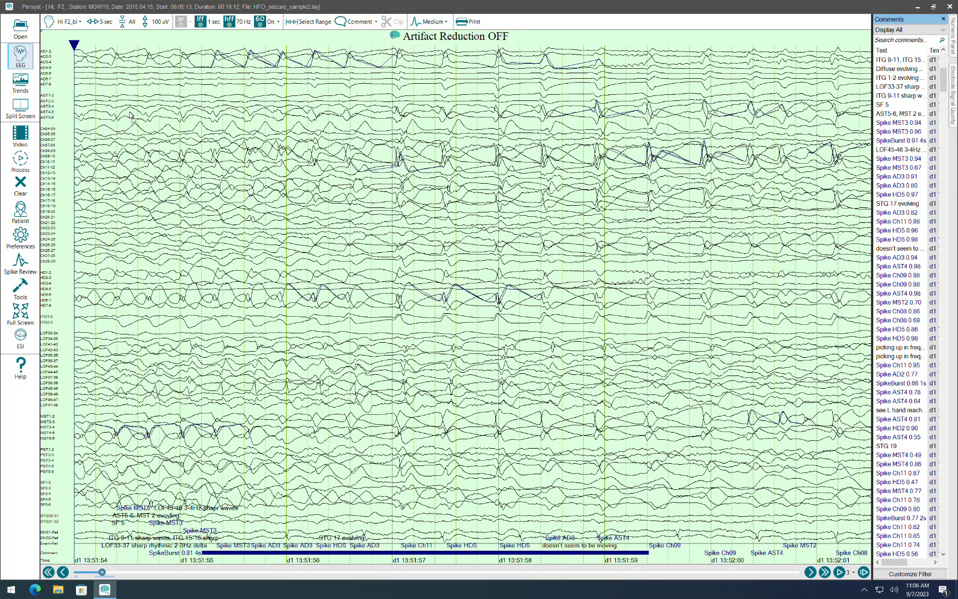
left_click(65, 23)
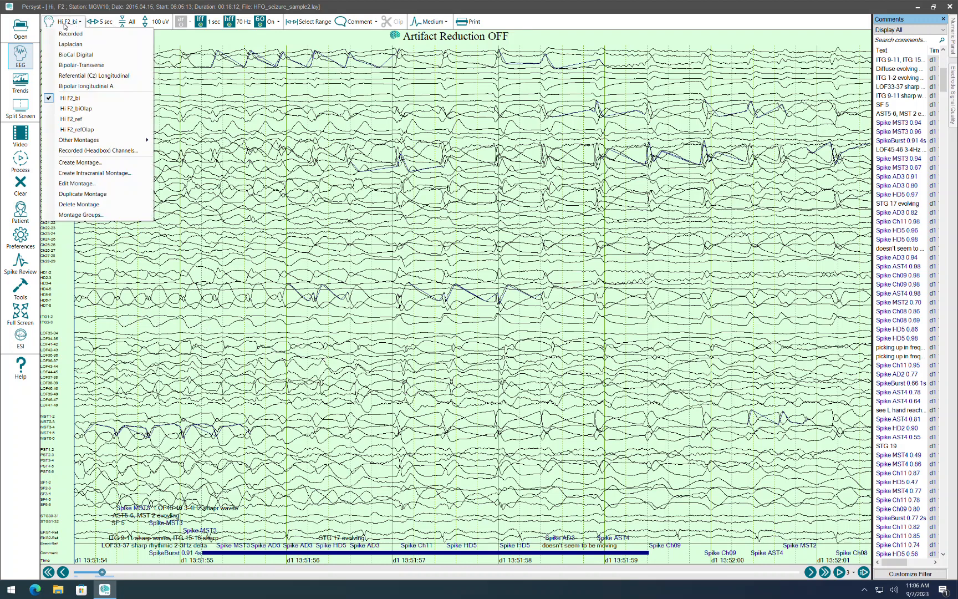
left_click(76, 120)
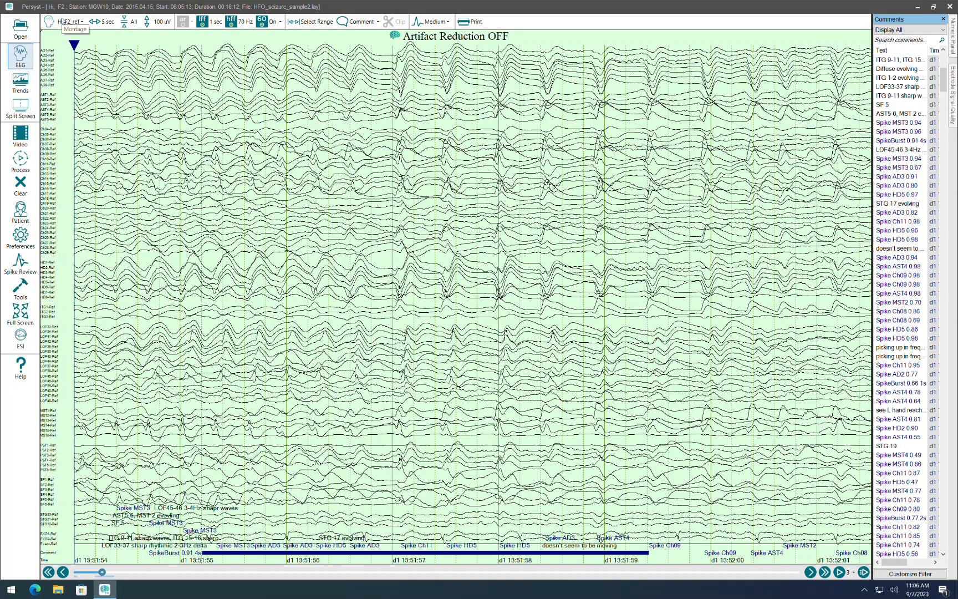
Step: Create a High Frequency Display montage named Hi F2_ref HF with 7 uV sensitivity, 50 Hz low cut and 150 Hz high cut
left_click(20, 286)
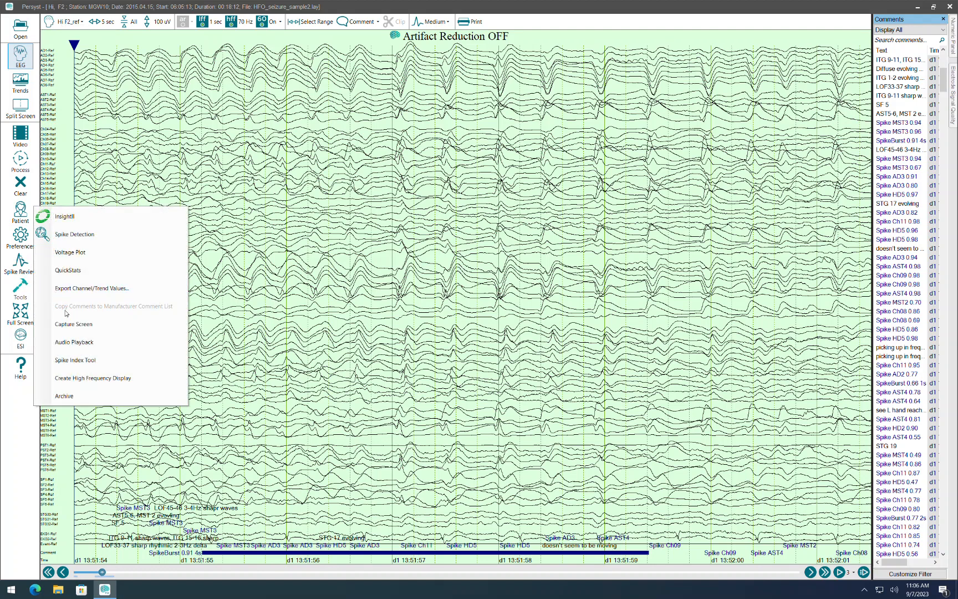
left_click(97, 381)
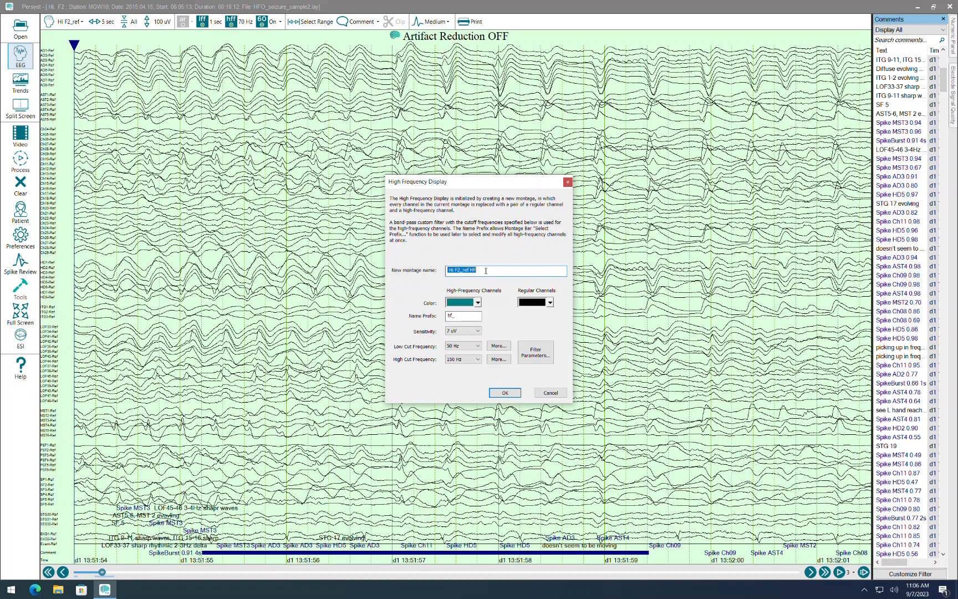
left_click(478, 347)
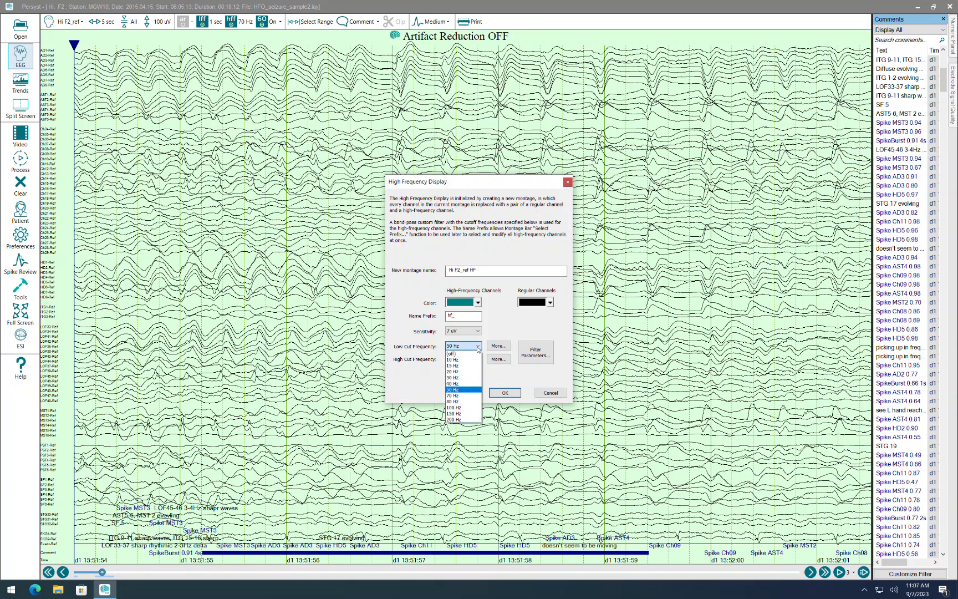
left_click(478, 348)
left_click(480, 361)
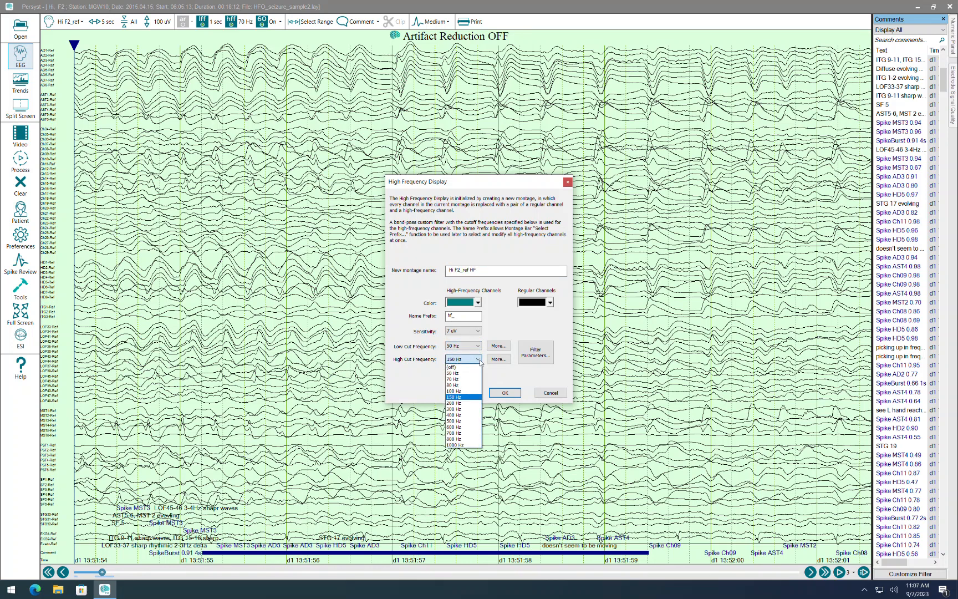
left_click(478, 360)
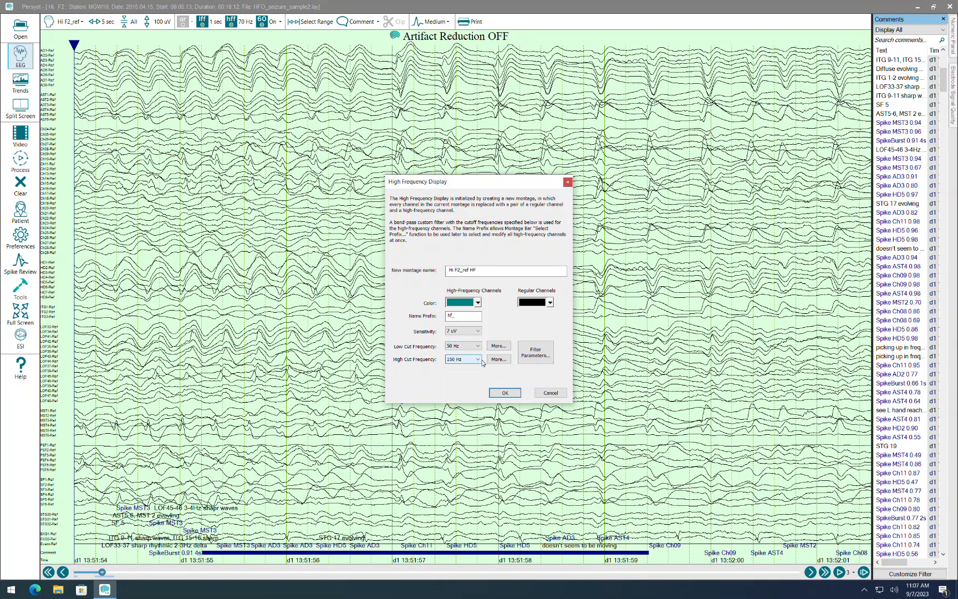
left_click(497, 348)
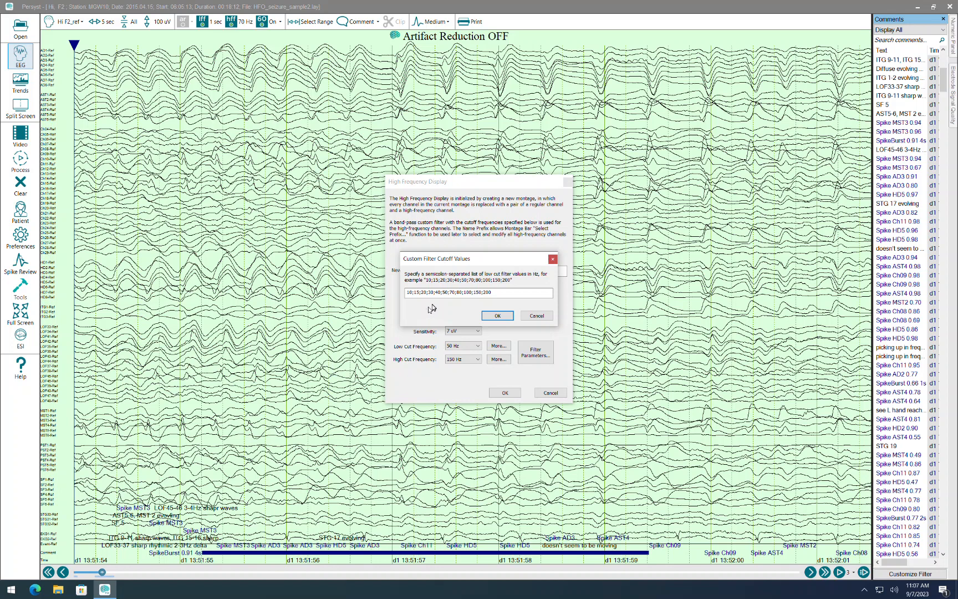
left_click(537, 315)
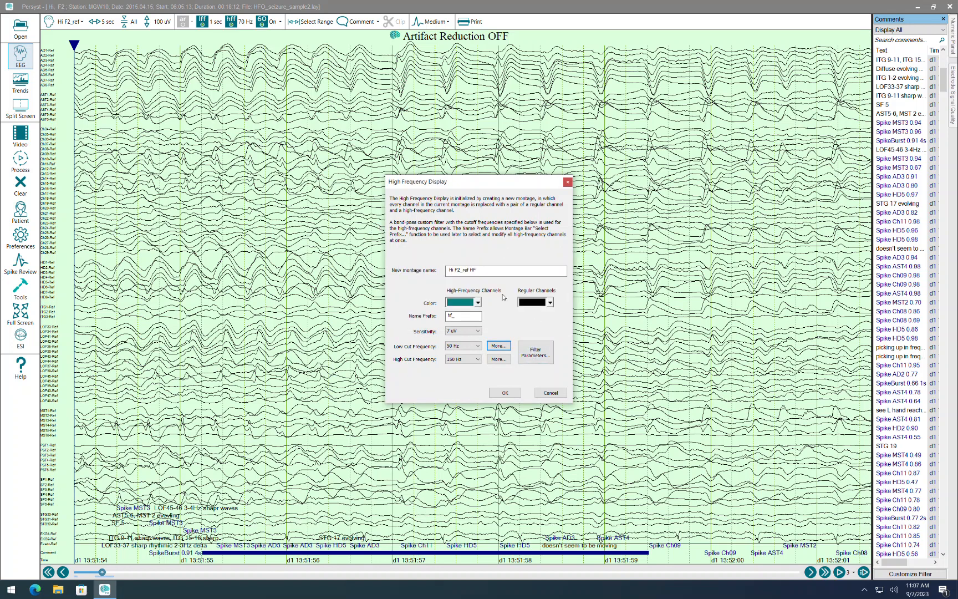
left_click(505, 393)
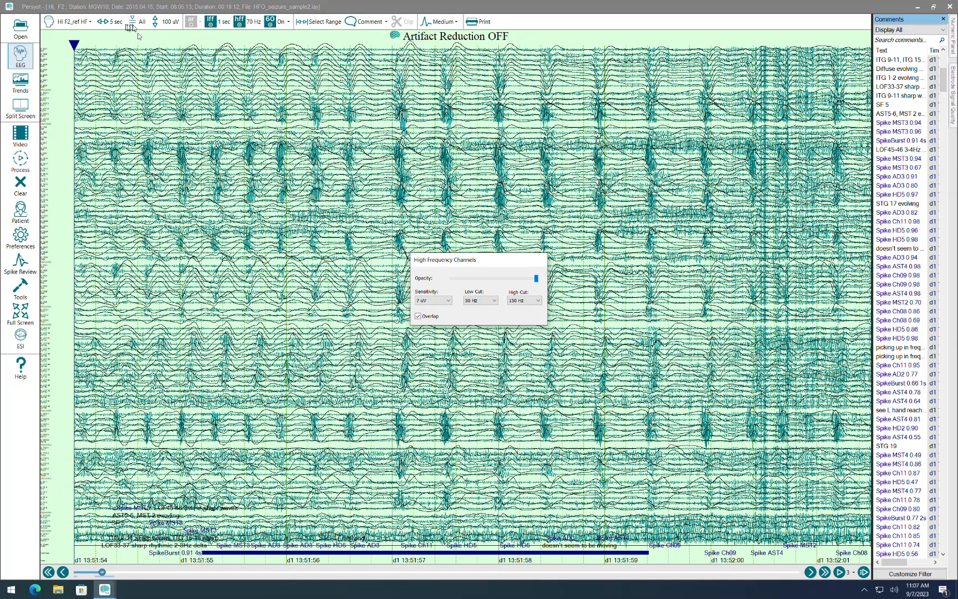
Step: Limit the high-frequency montage to 24 channels per page
left_click(137, 25)
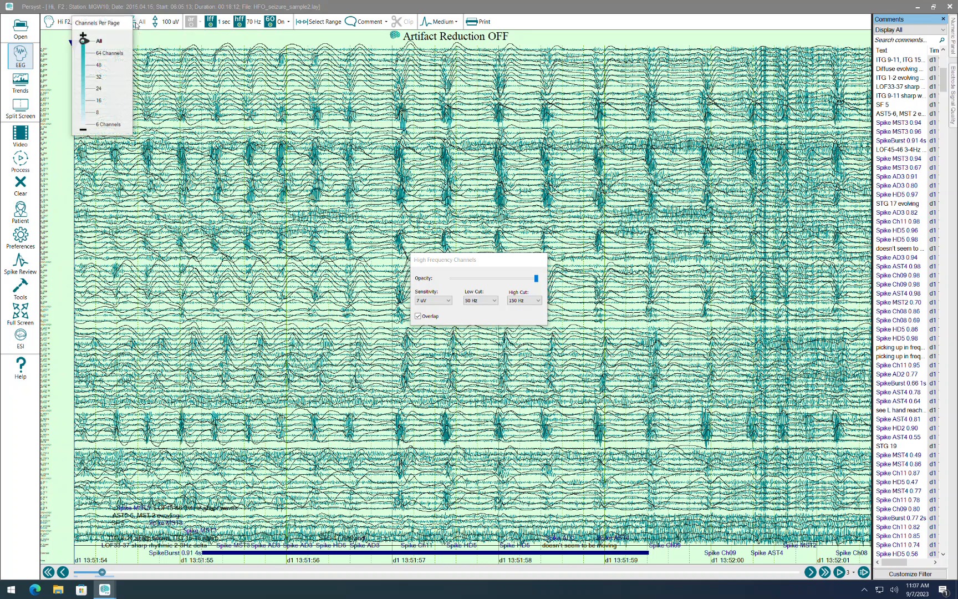
left_click(94, 93)
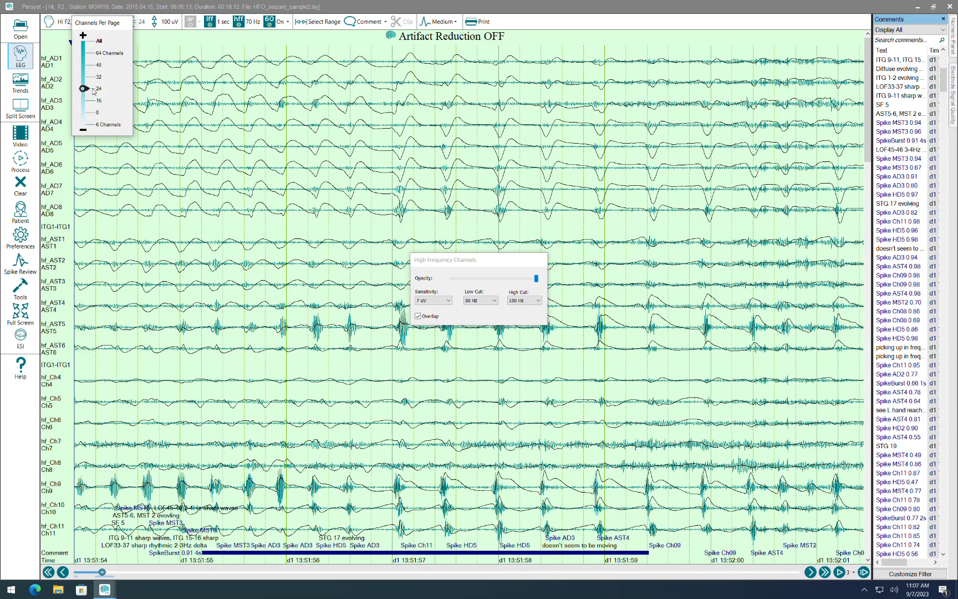
left_click(145, 43)
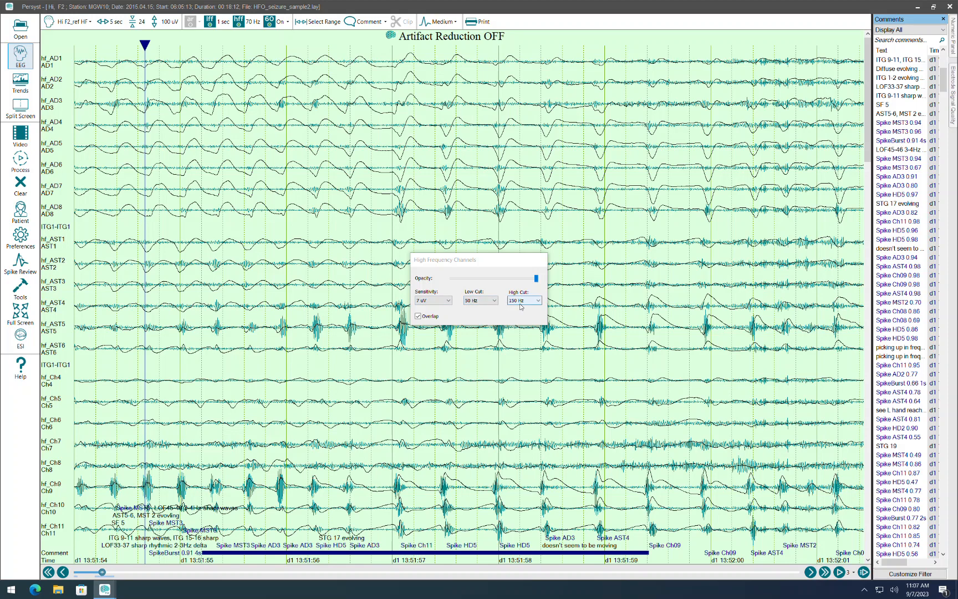
Step: Compare the high-frequency channels without and with overlap, keep them overlapped, and reduce their opacity to about a third
left_click_drag(444, 259, 495, 170)
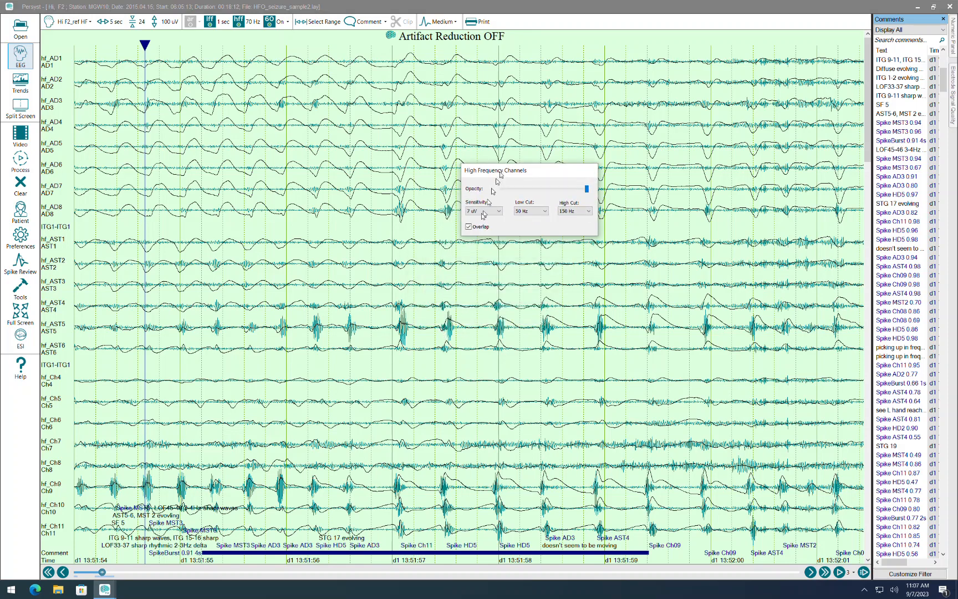
left_click(477, 229)
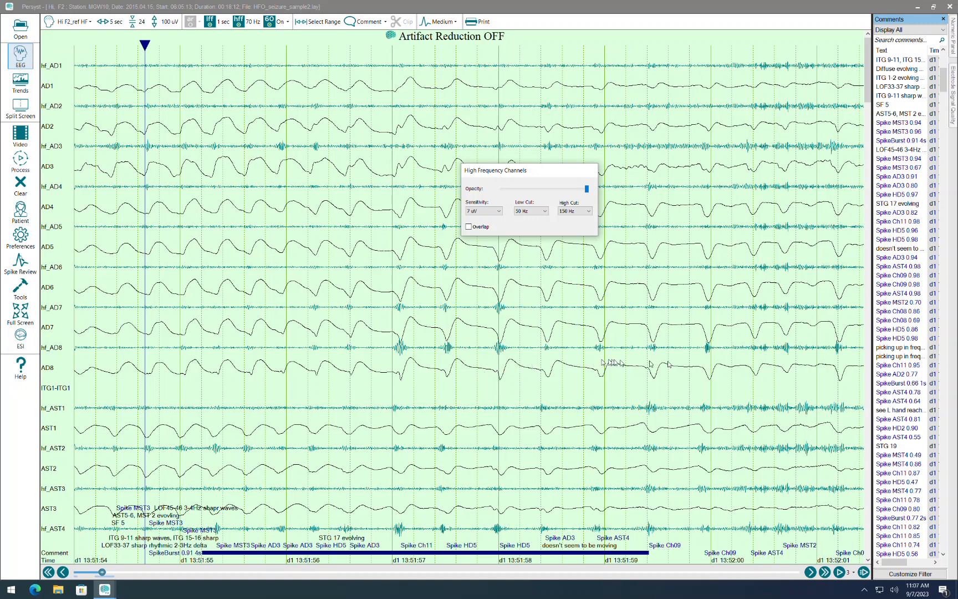
left_click(469, 227)
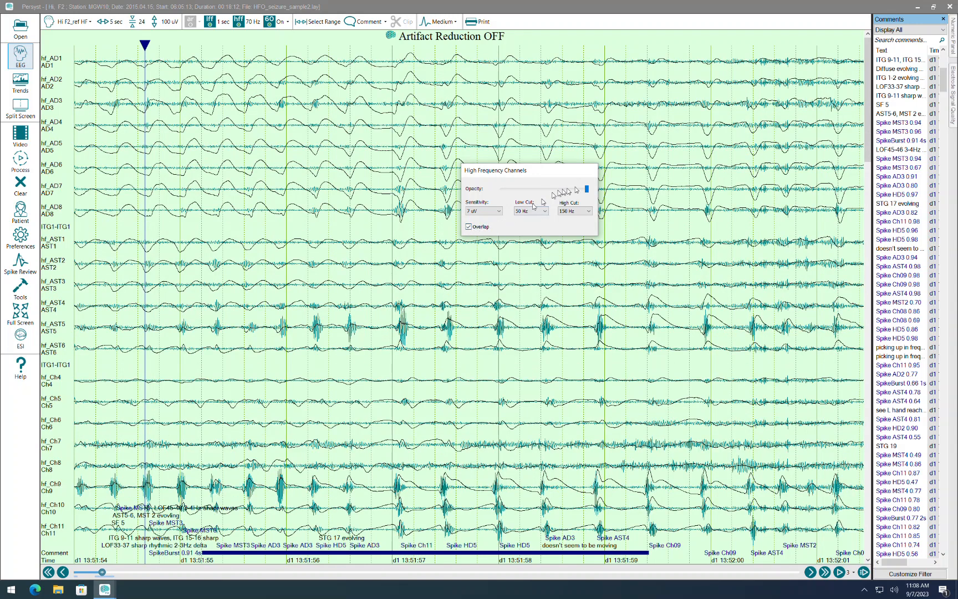
mouse_move(586, 189)
left_mouse_down()
mouse_move(505, 191)
mouse_move(548, 189)
mouse_move(532, 191)
left_mouse_up()
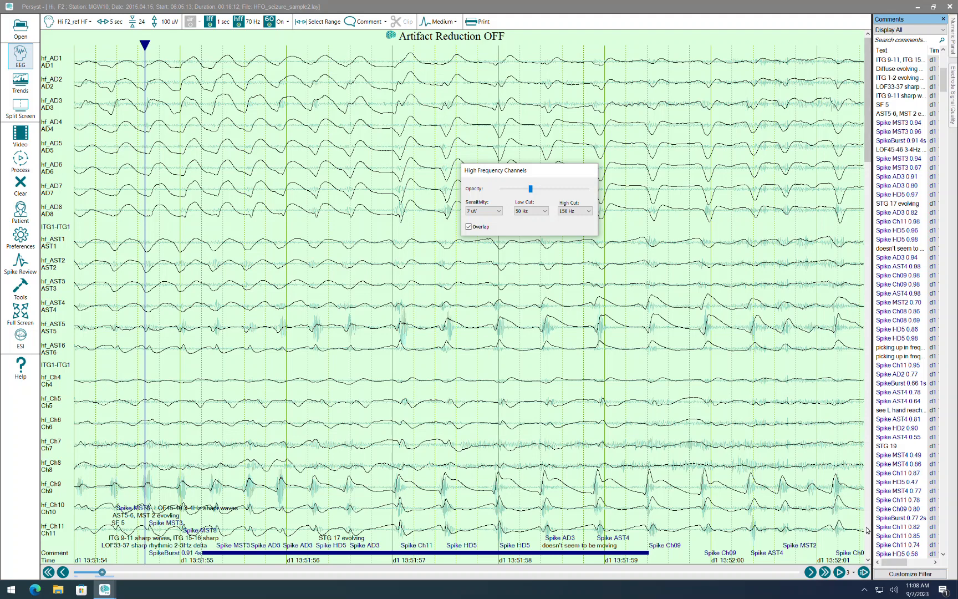
Step: Examine the overlapped high-frequency activity across all channel groups, from AD through STG, and return to the first channels
left_click(869, 530)
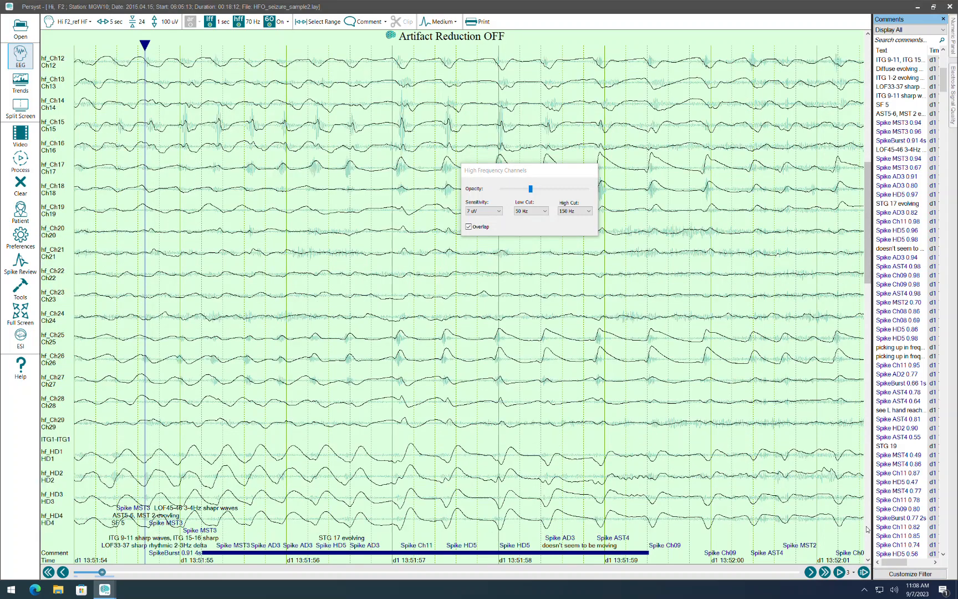
left_click(868, 529)
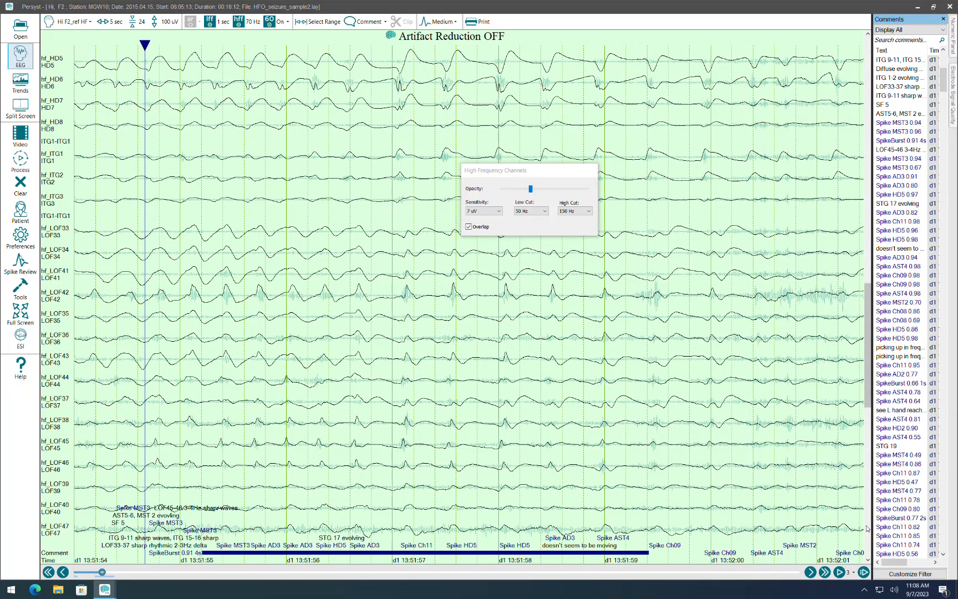
left_click(868, 528)
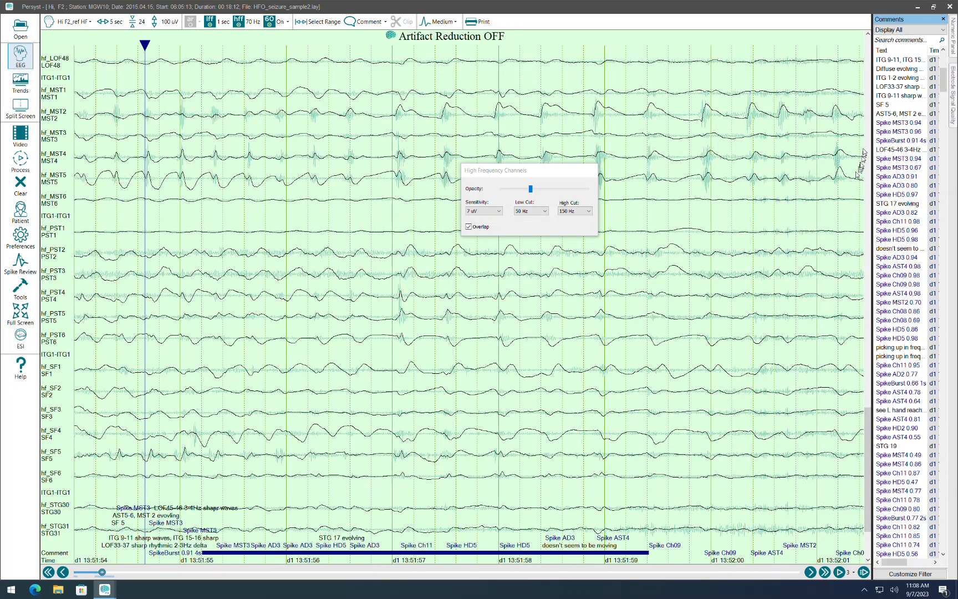
left_click(869, 115)
left_click(870, 114)
left_click(869, 113)
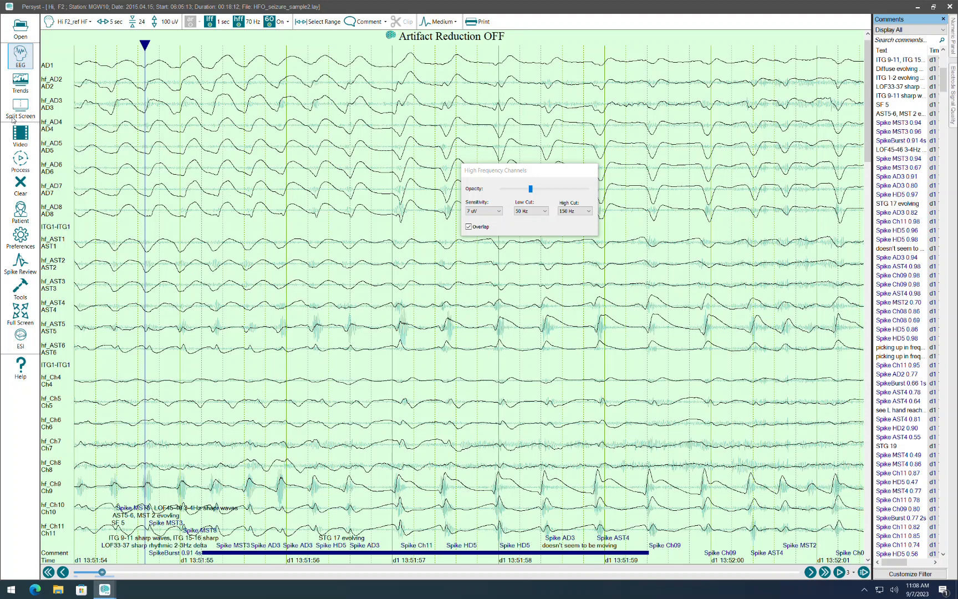
Step: Compare the same seizure page in the Hi F2_bi and Hi F2_ref montages, leaving Hi F2_bi displayed
left_click(72, 22)
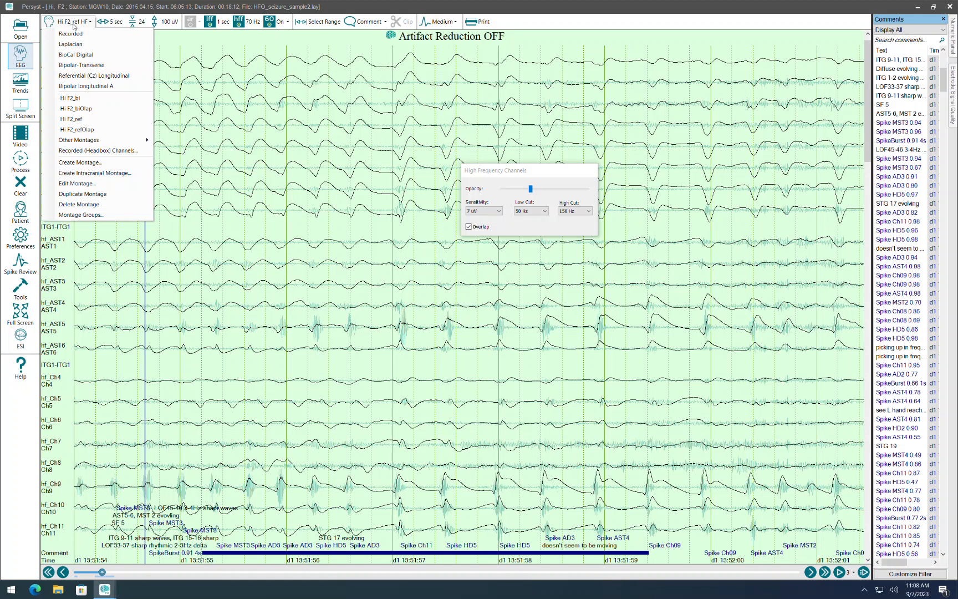
left_click(91, 100)
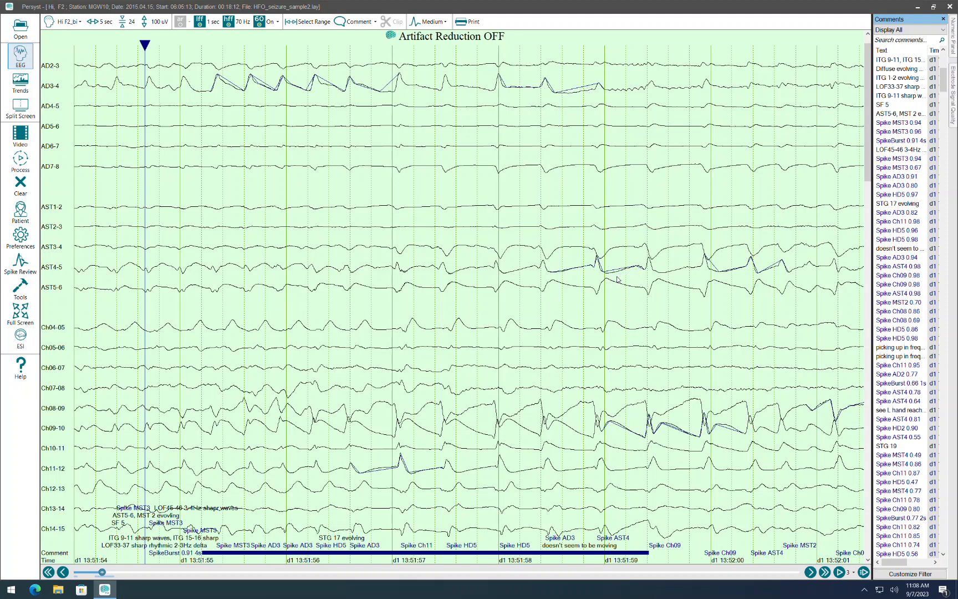
left_click(70, 22)
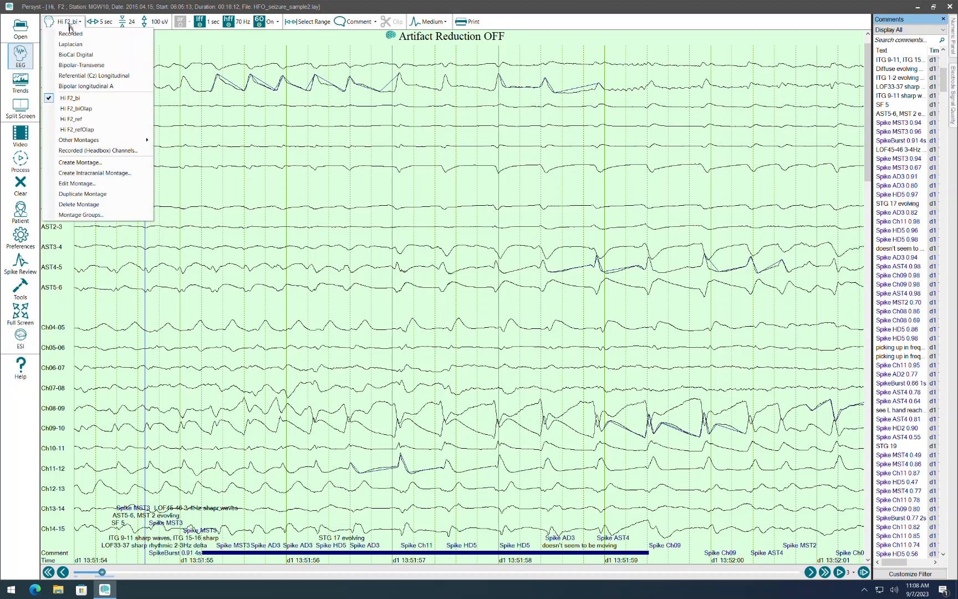
left_click(78, 119)
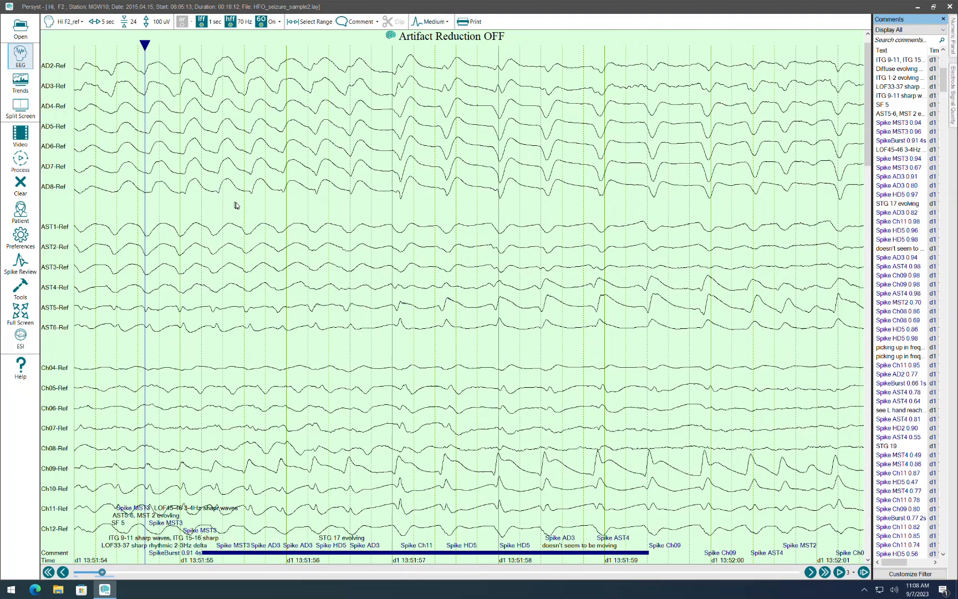
left_click(57, 23)
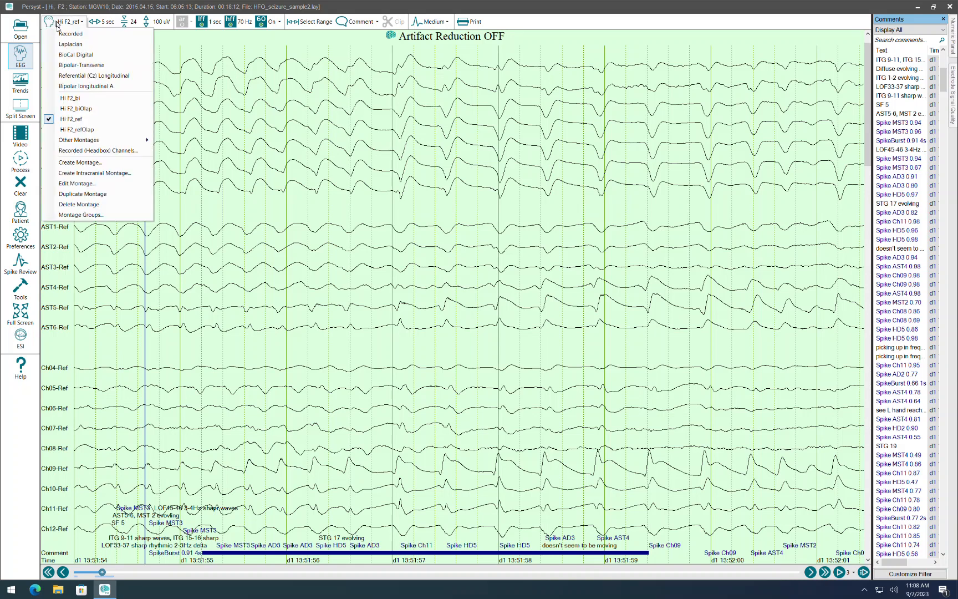
left_click(65, 98)
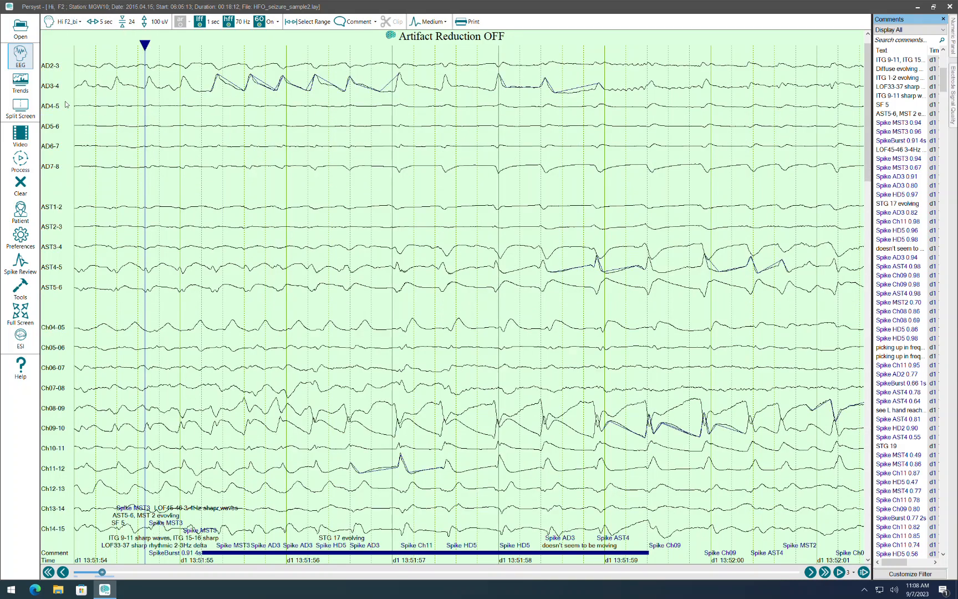